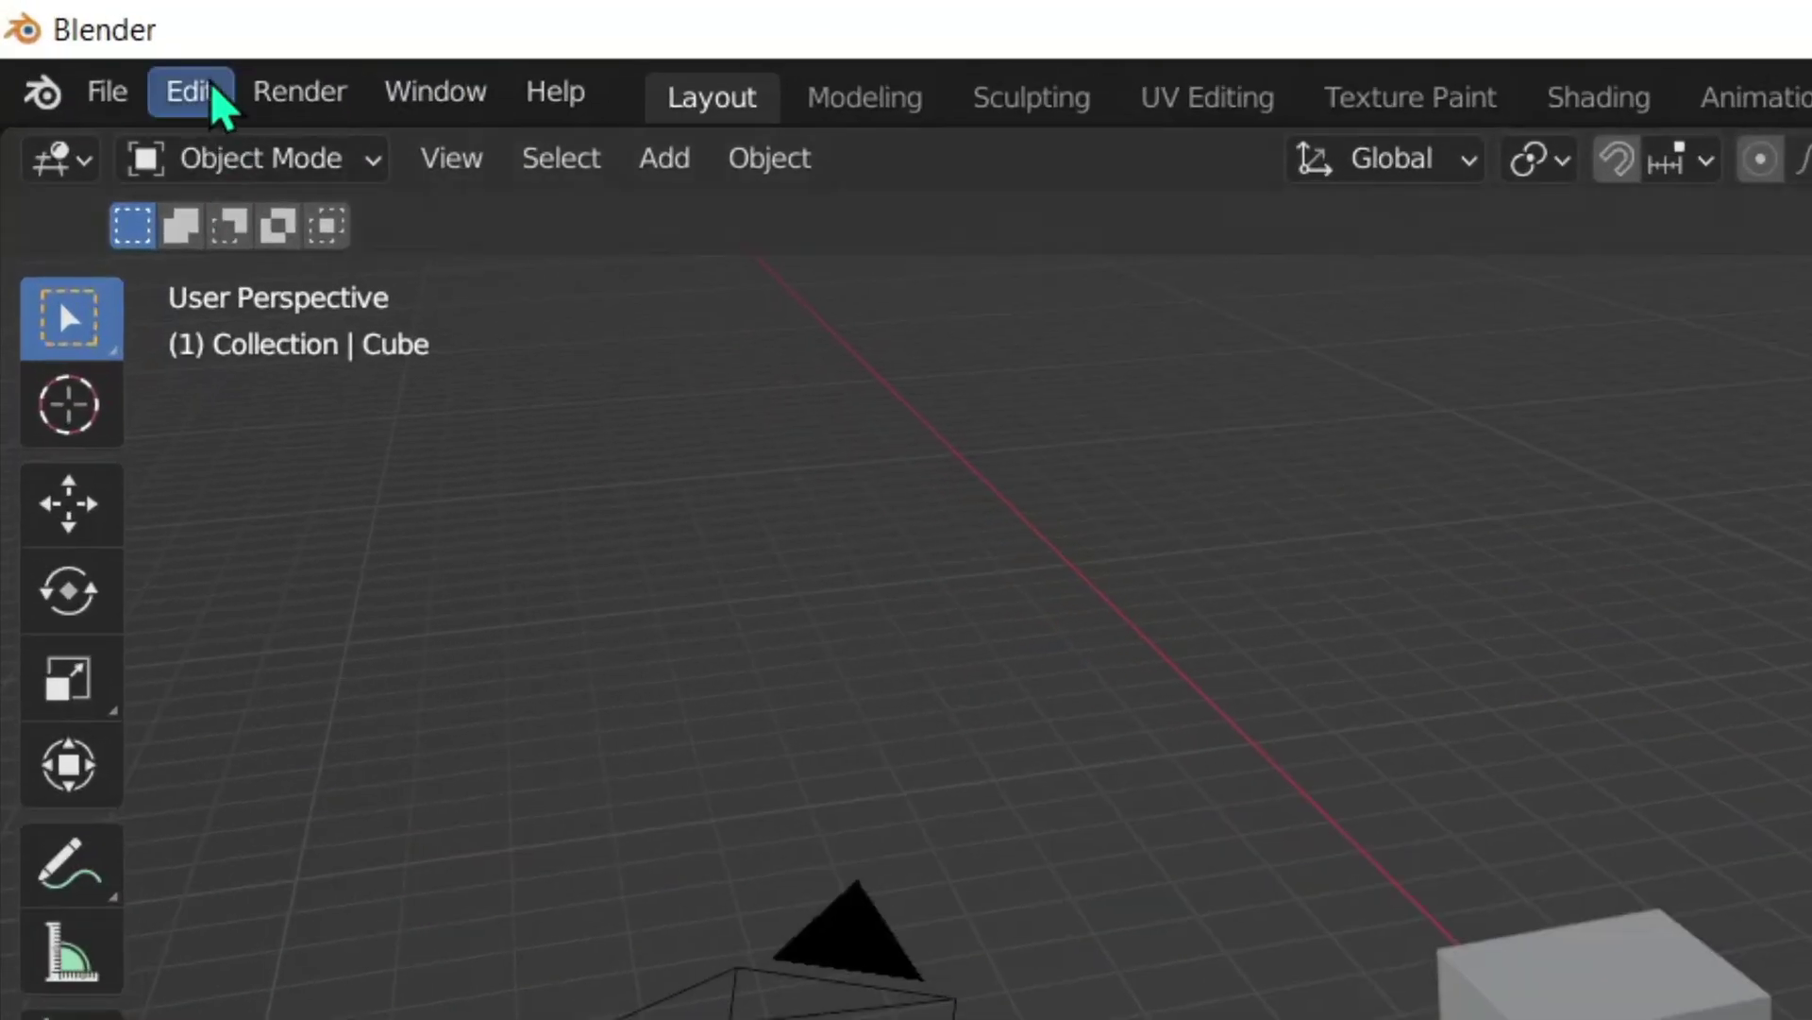
# - In Preferences > Add-ons, search 'cell' and enable Object: Cell Fracture
pyautogui.click(90, 42)
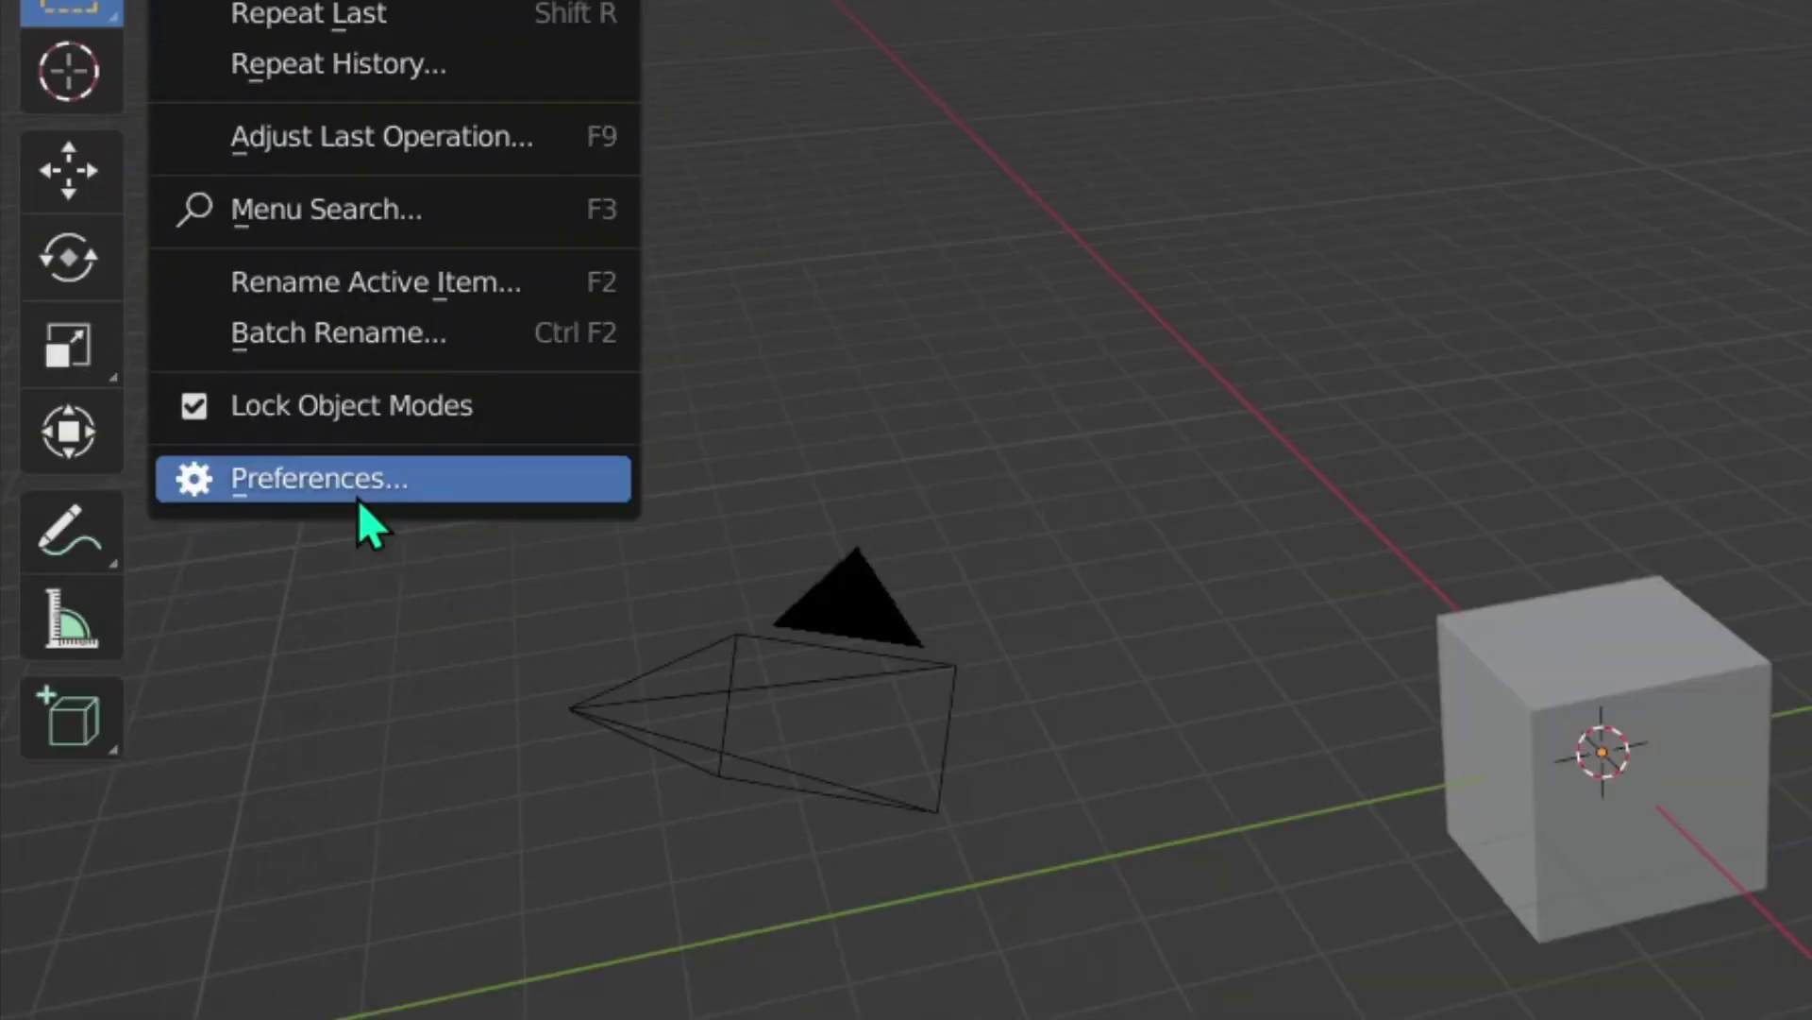
pyautogui.click(354, 821)
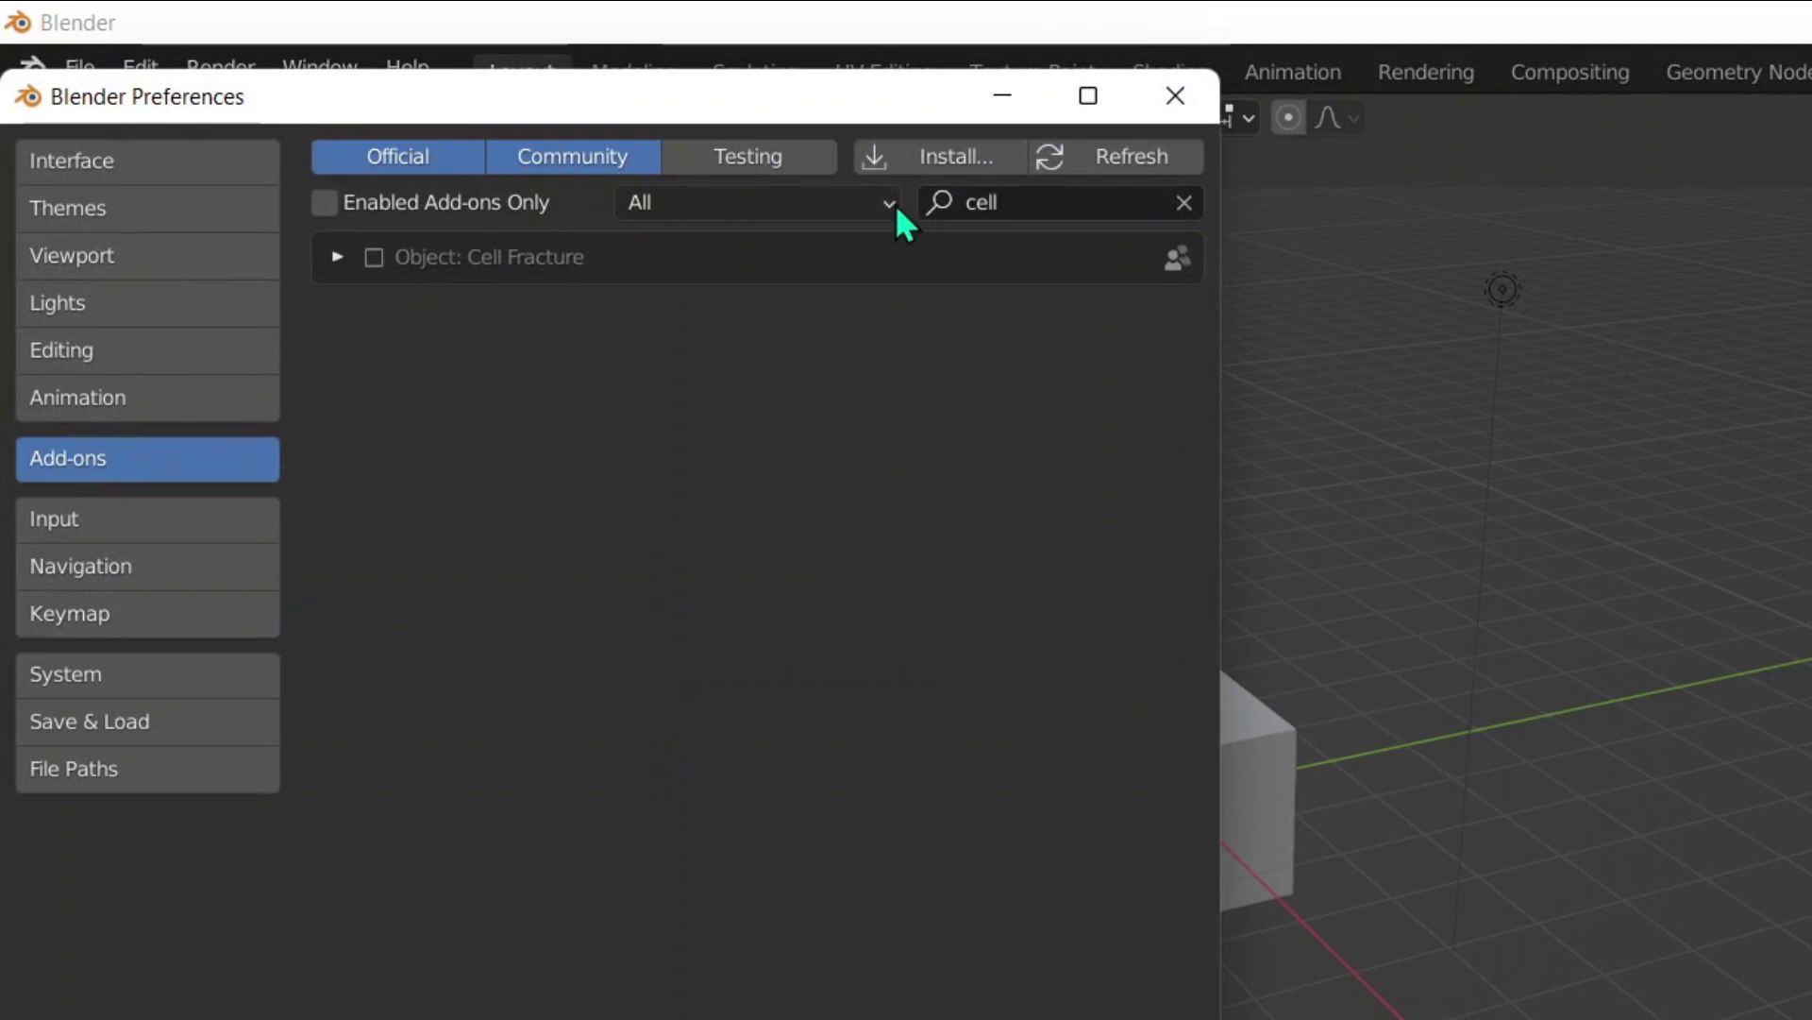
pyautogui.click(1184, 202)
pyautogui.click(1038, 200)
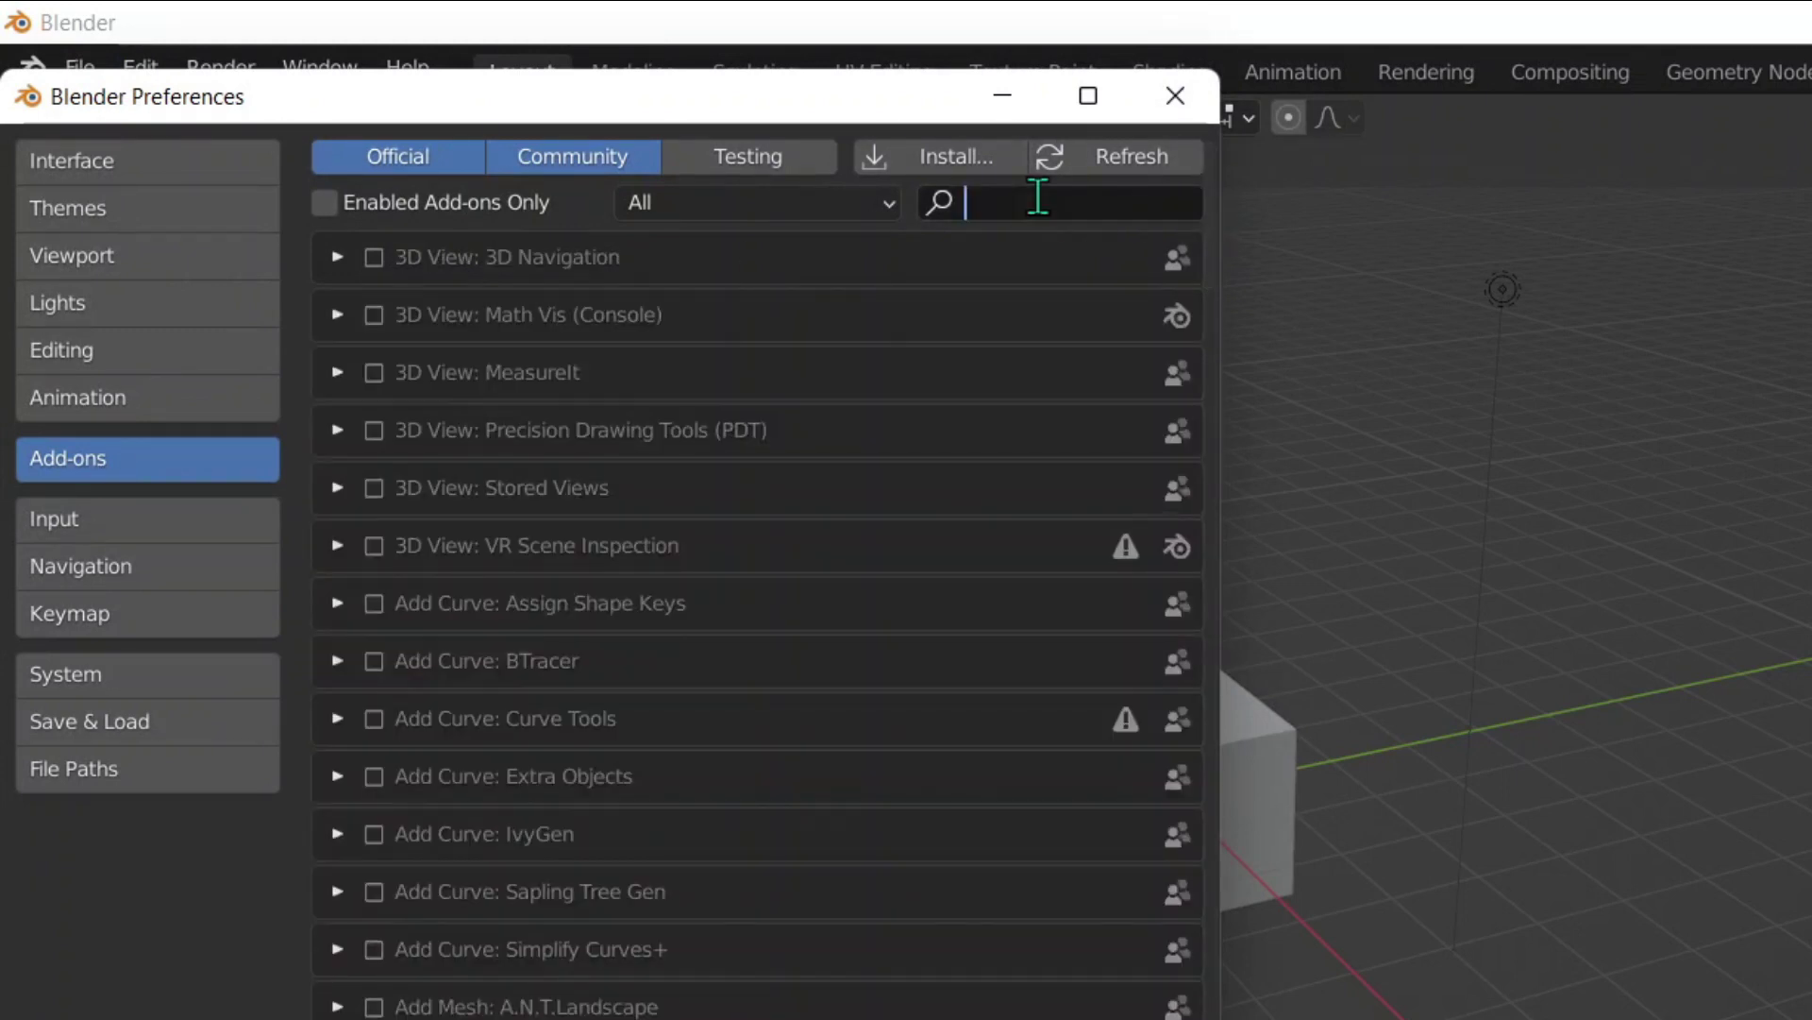
pyautogui.write('cell')
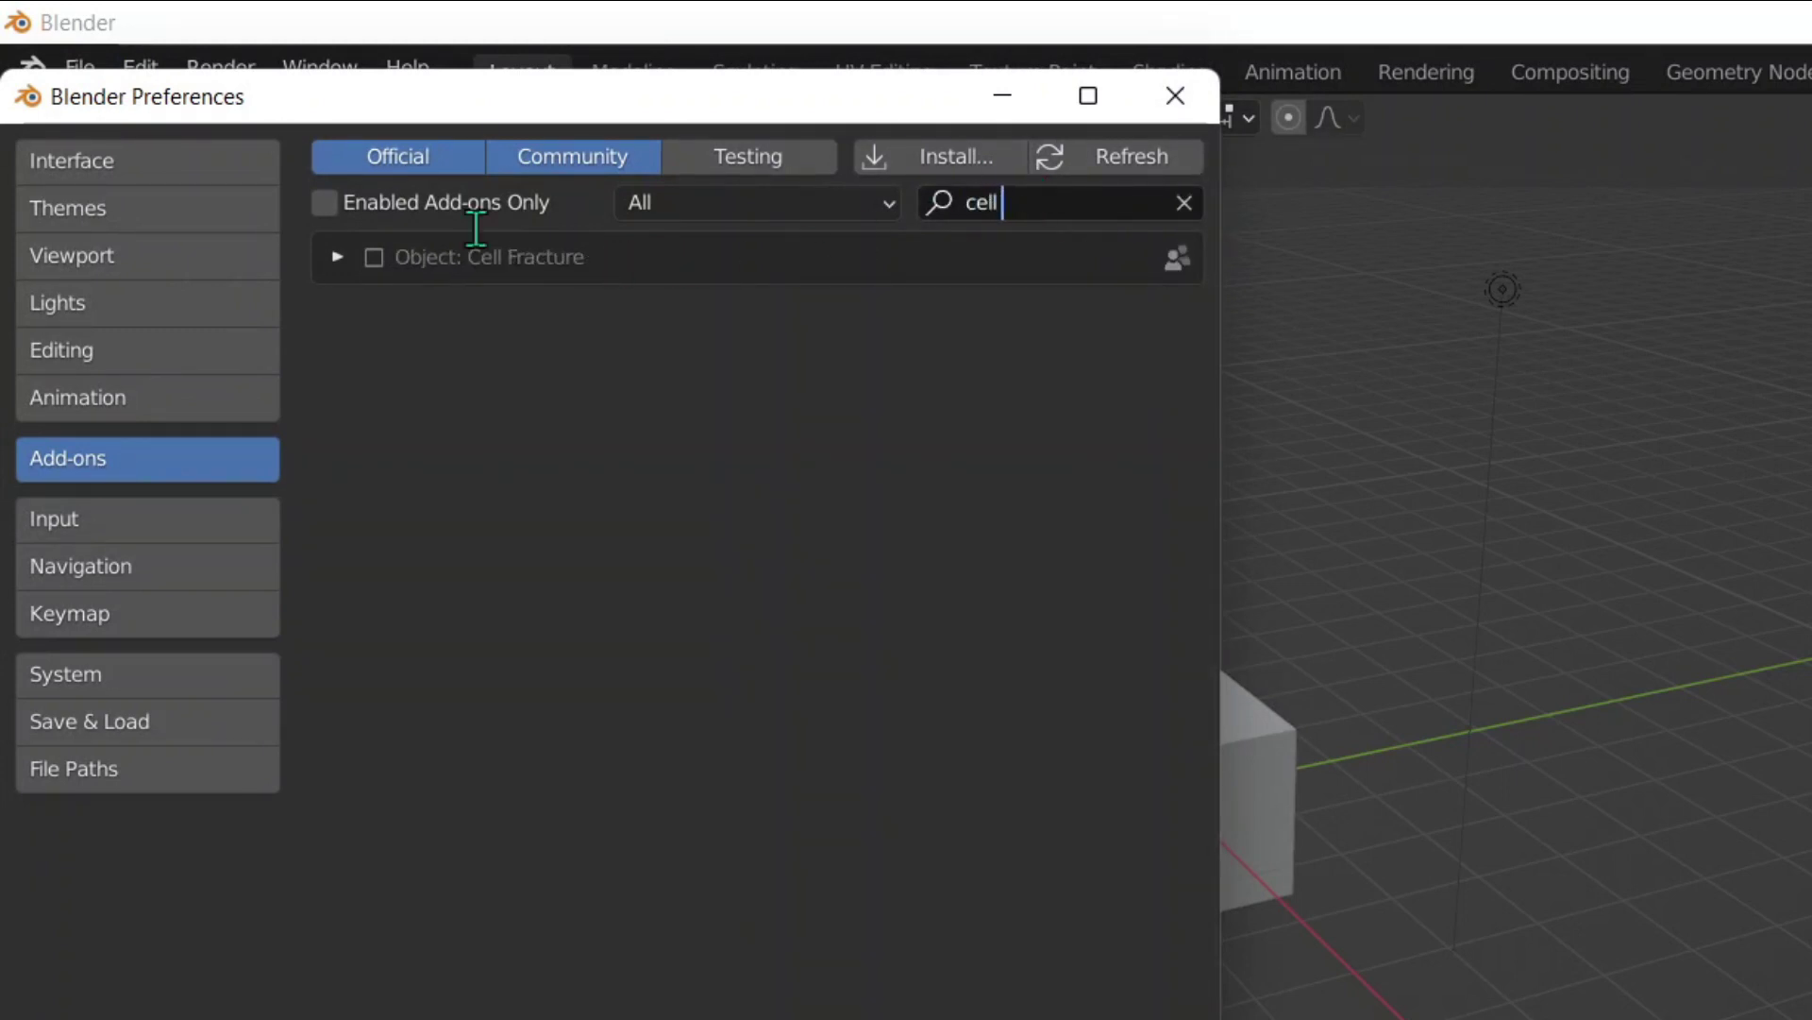
pyautogui.press('Return')
pyautogui.click(372, 264)
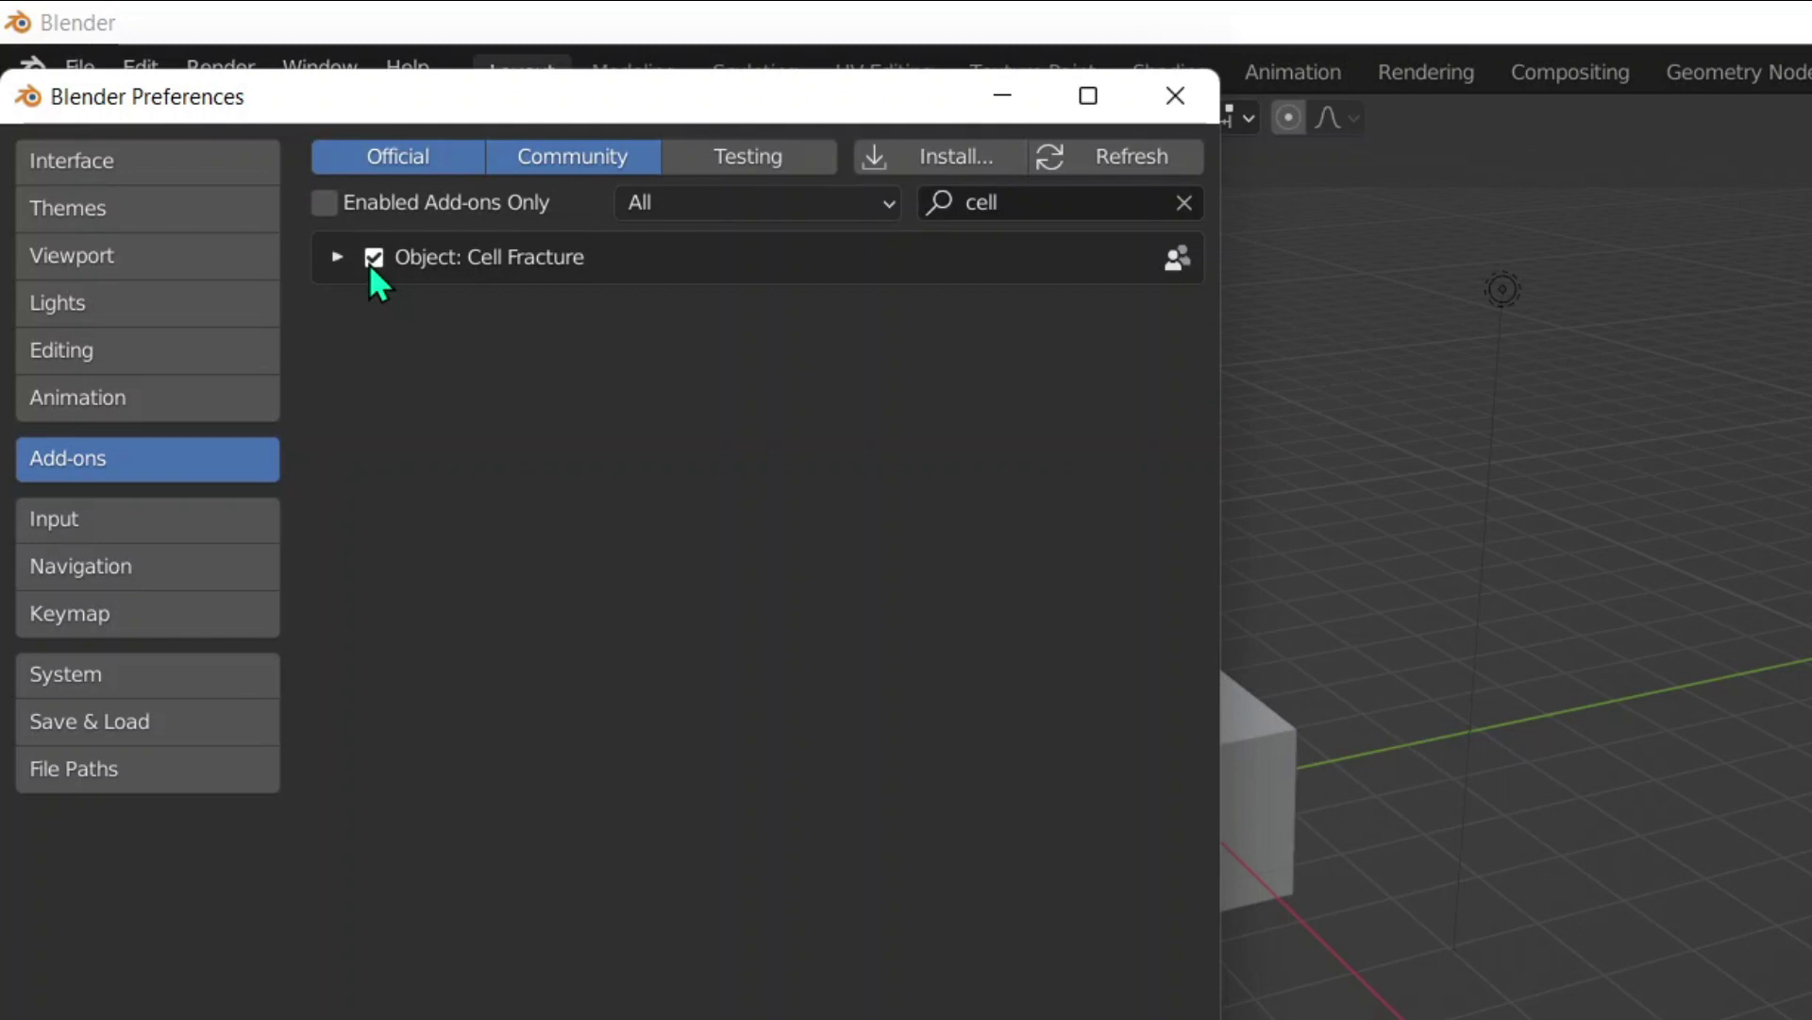
# - Close Preferences, select the cube, and find Cell Fracture under Object > Quick Effects
pyautogui.click(1214, 90)
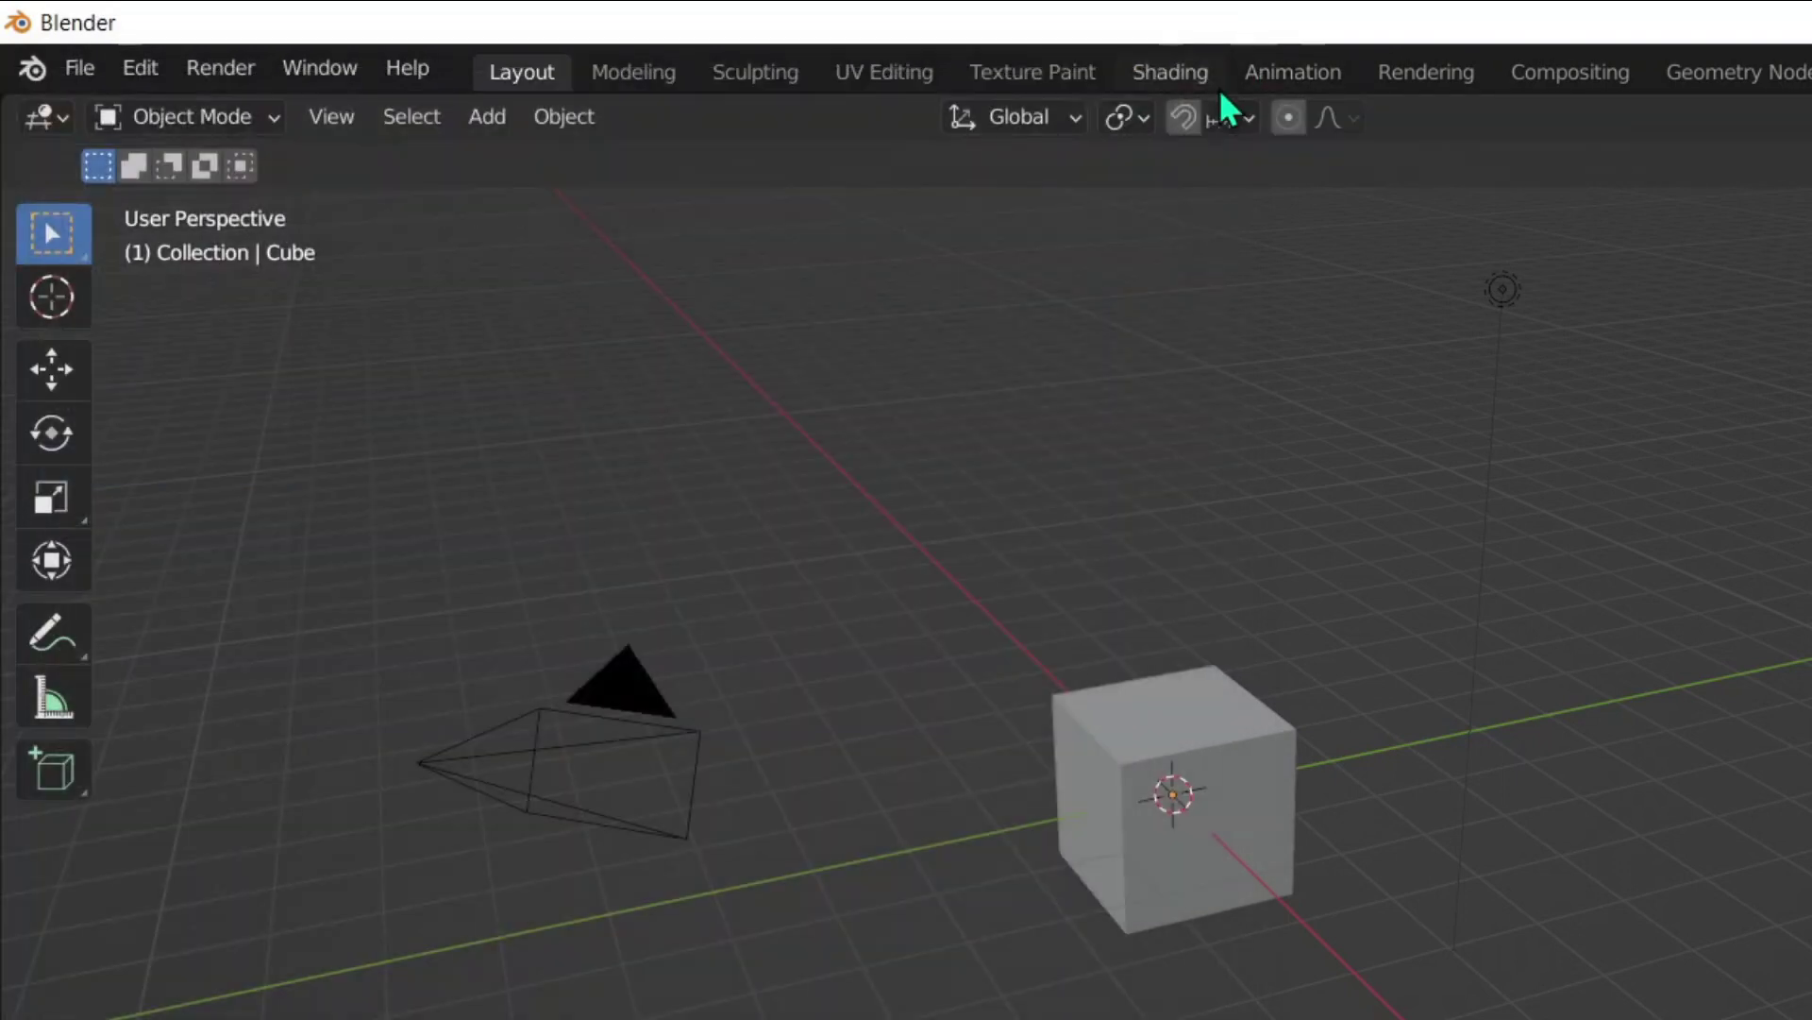
pyautogui.click(1167, 766)
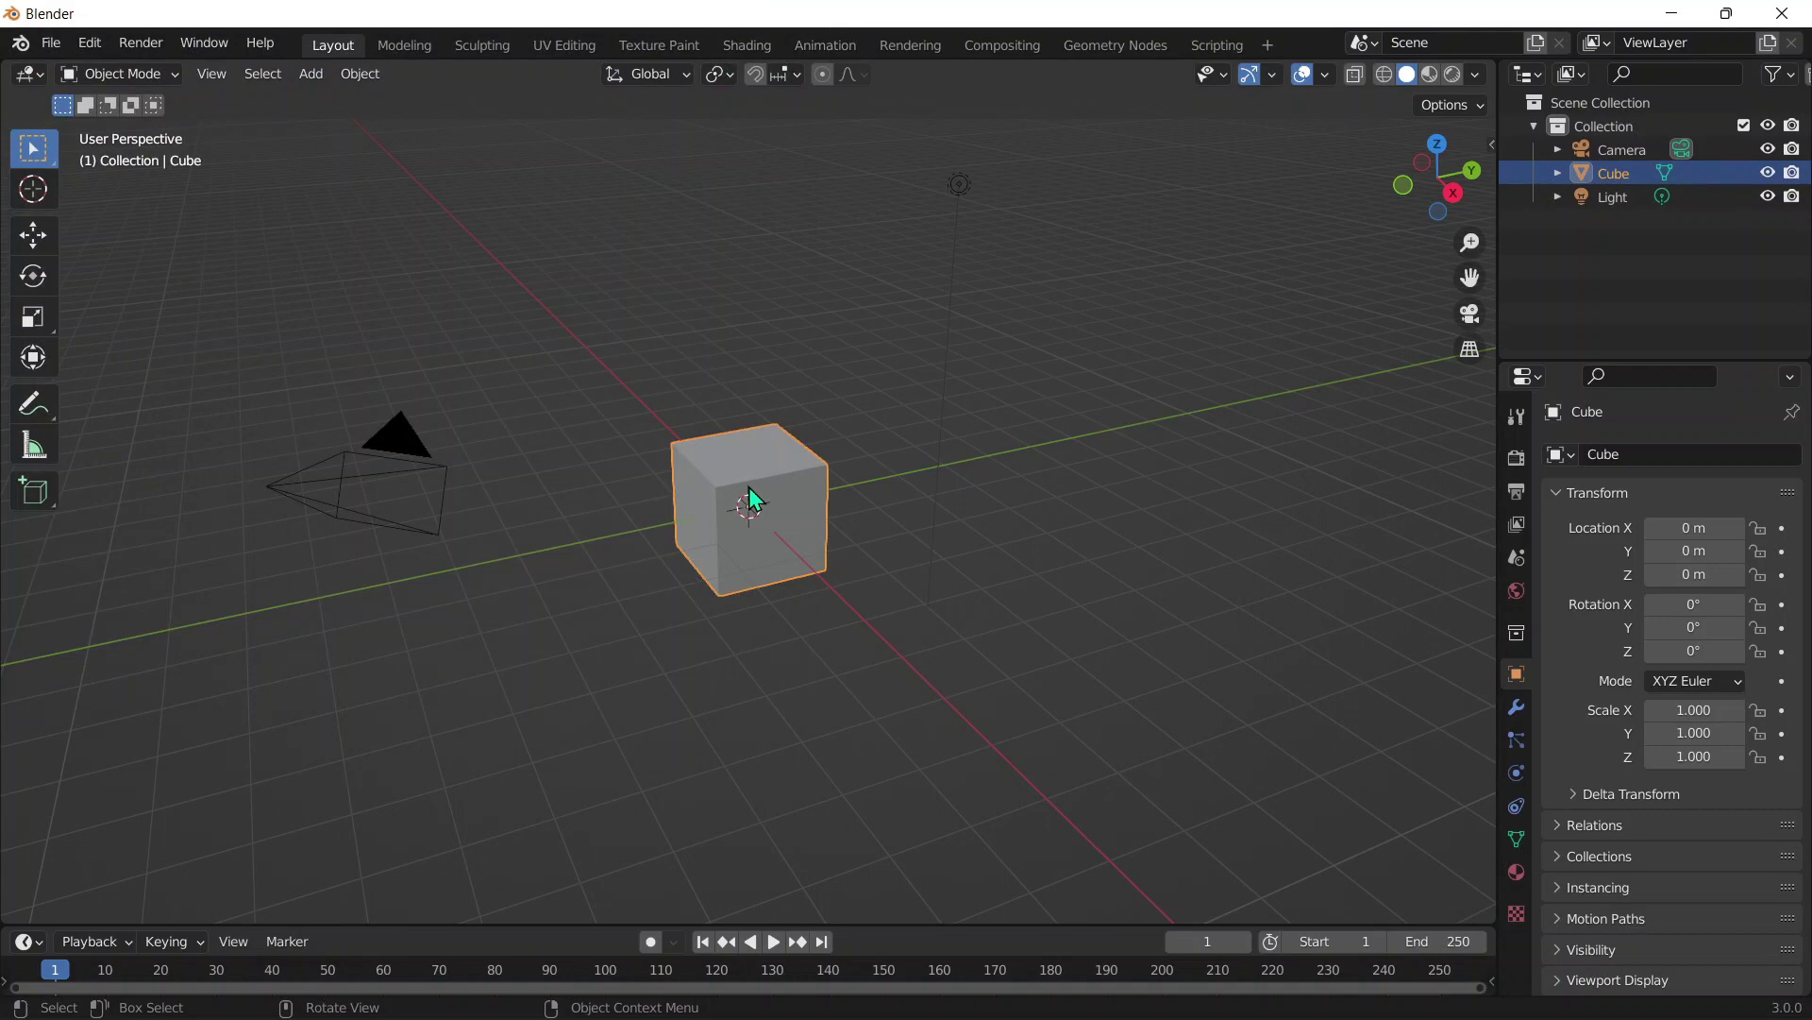
pyautogui.click(377, 74)
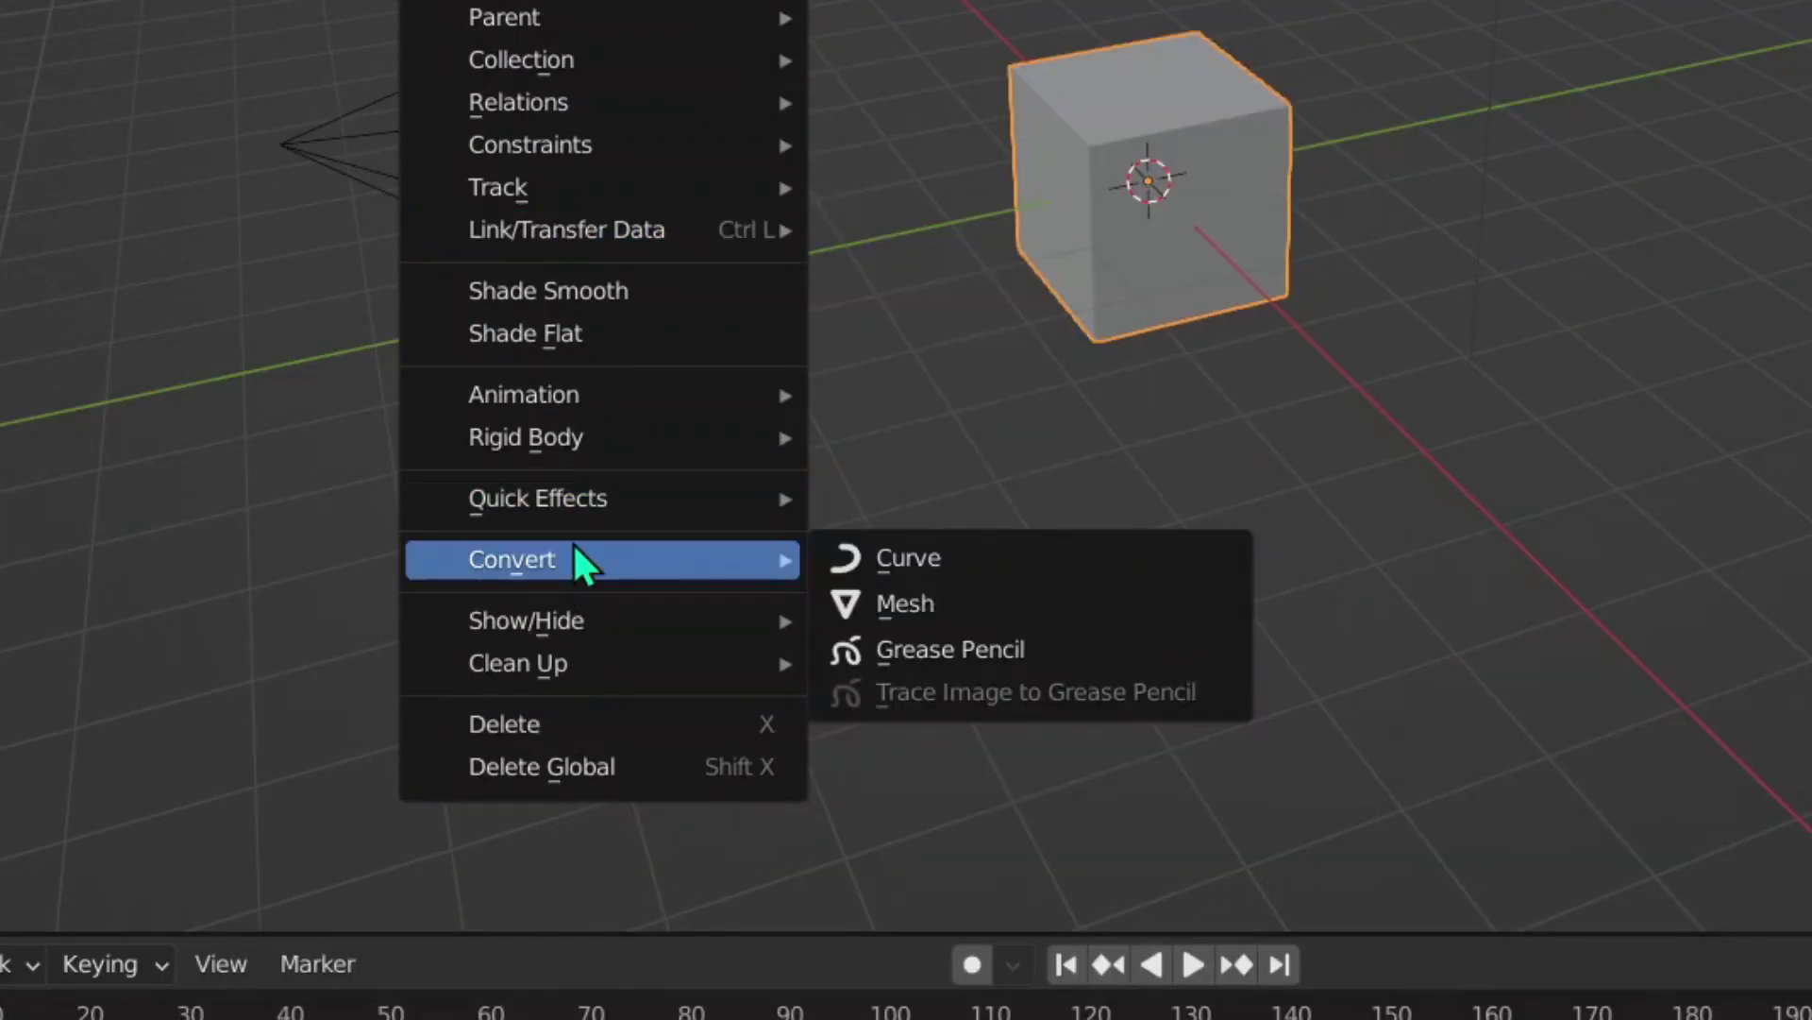
pyautogui.moveTo(572, 519)
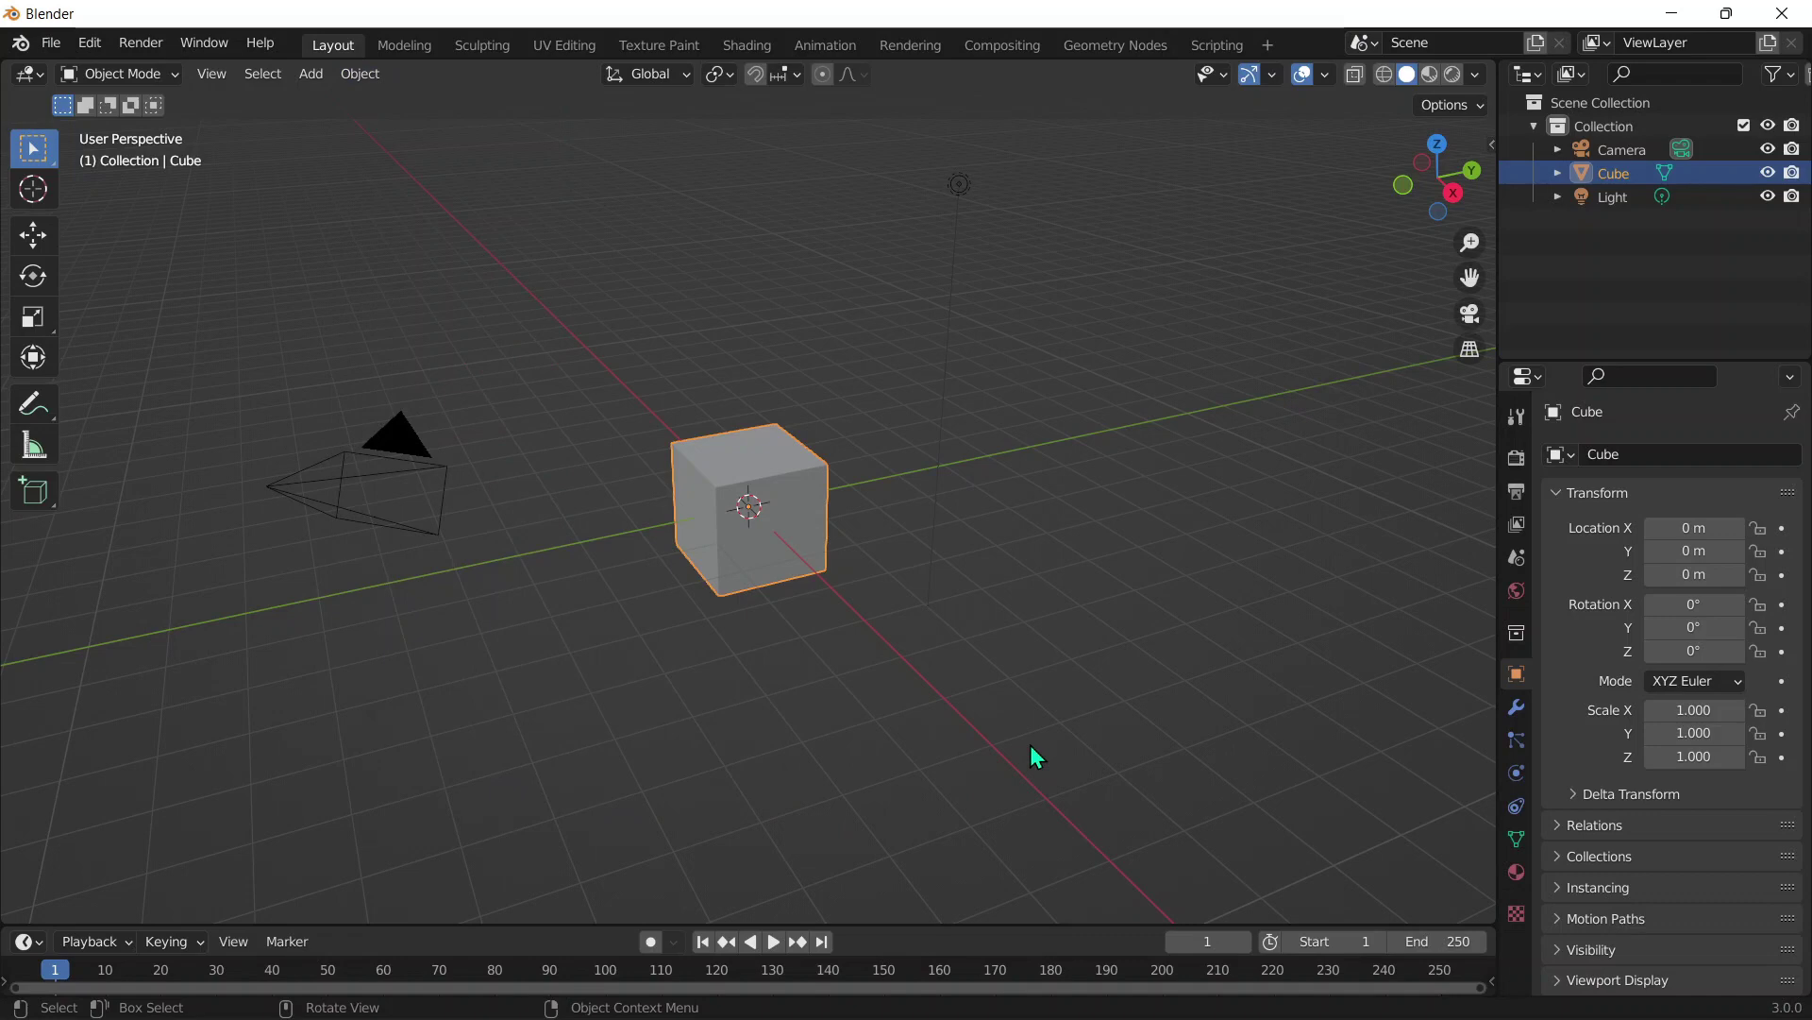
# - Find Cell Fracture with an F3 search for 'cell' and move its settings dialog up
pyautogui.press('F3')
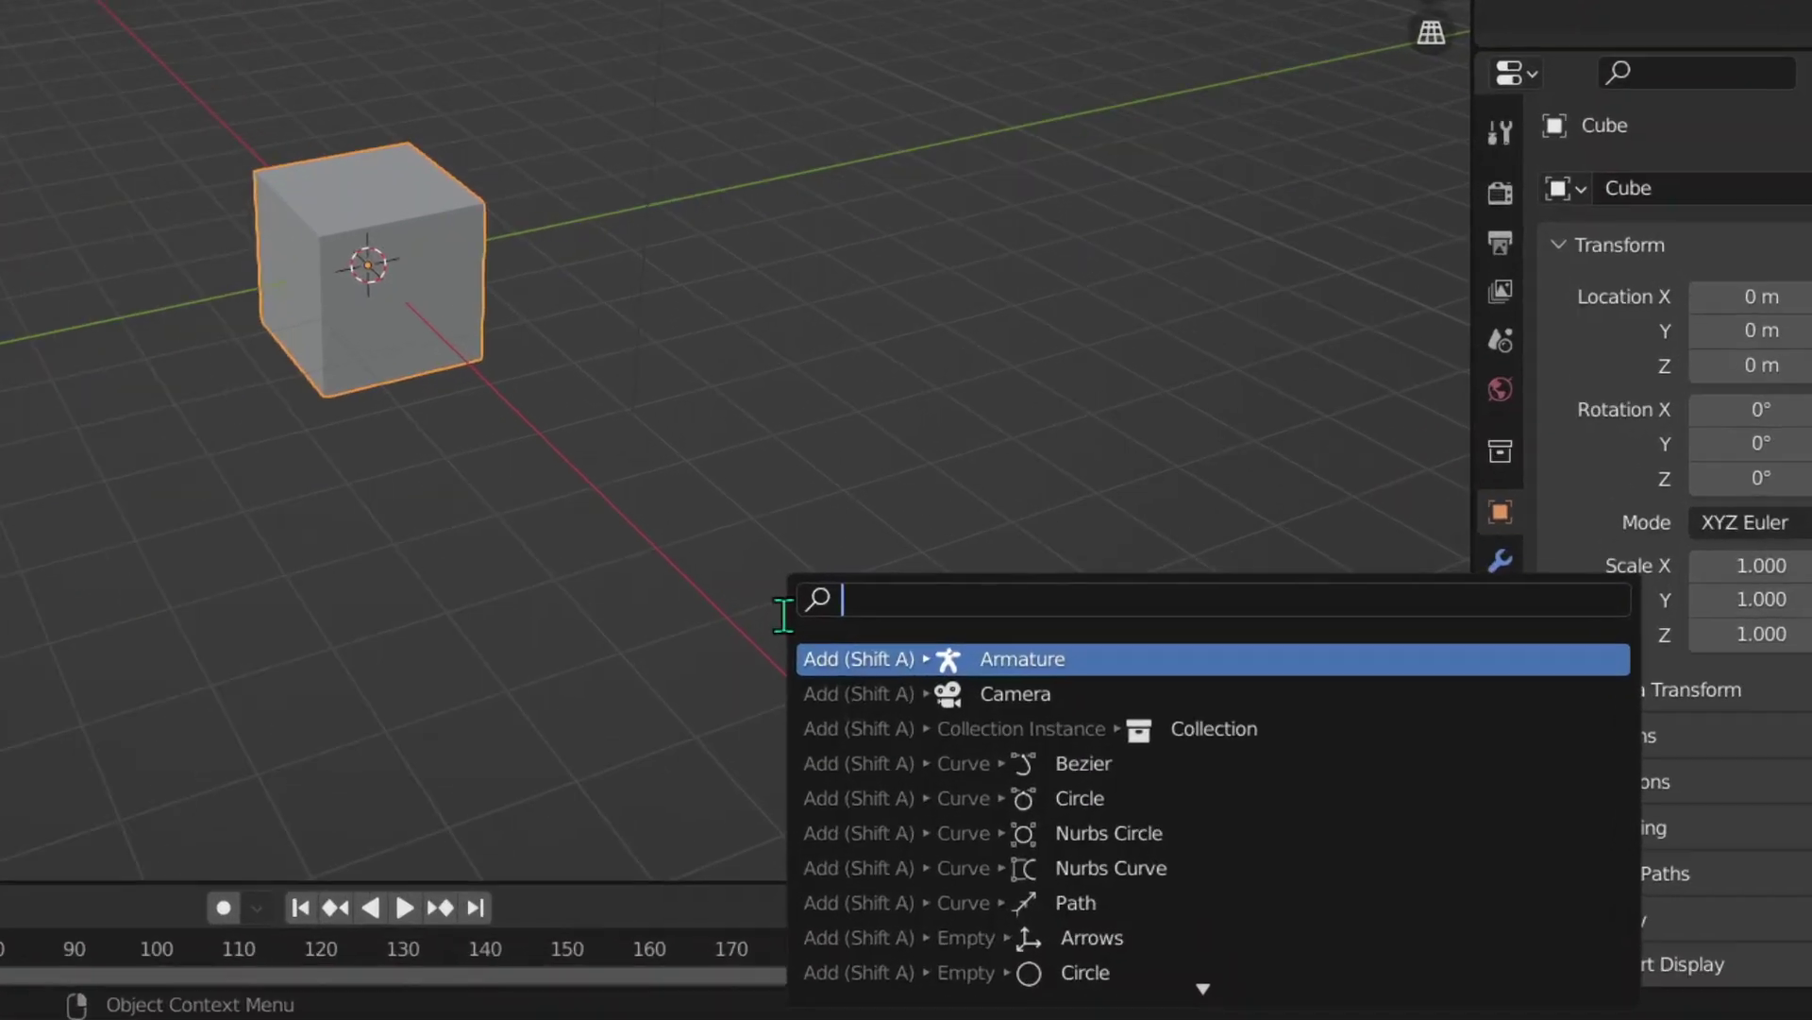
pyautogui.write('cell')
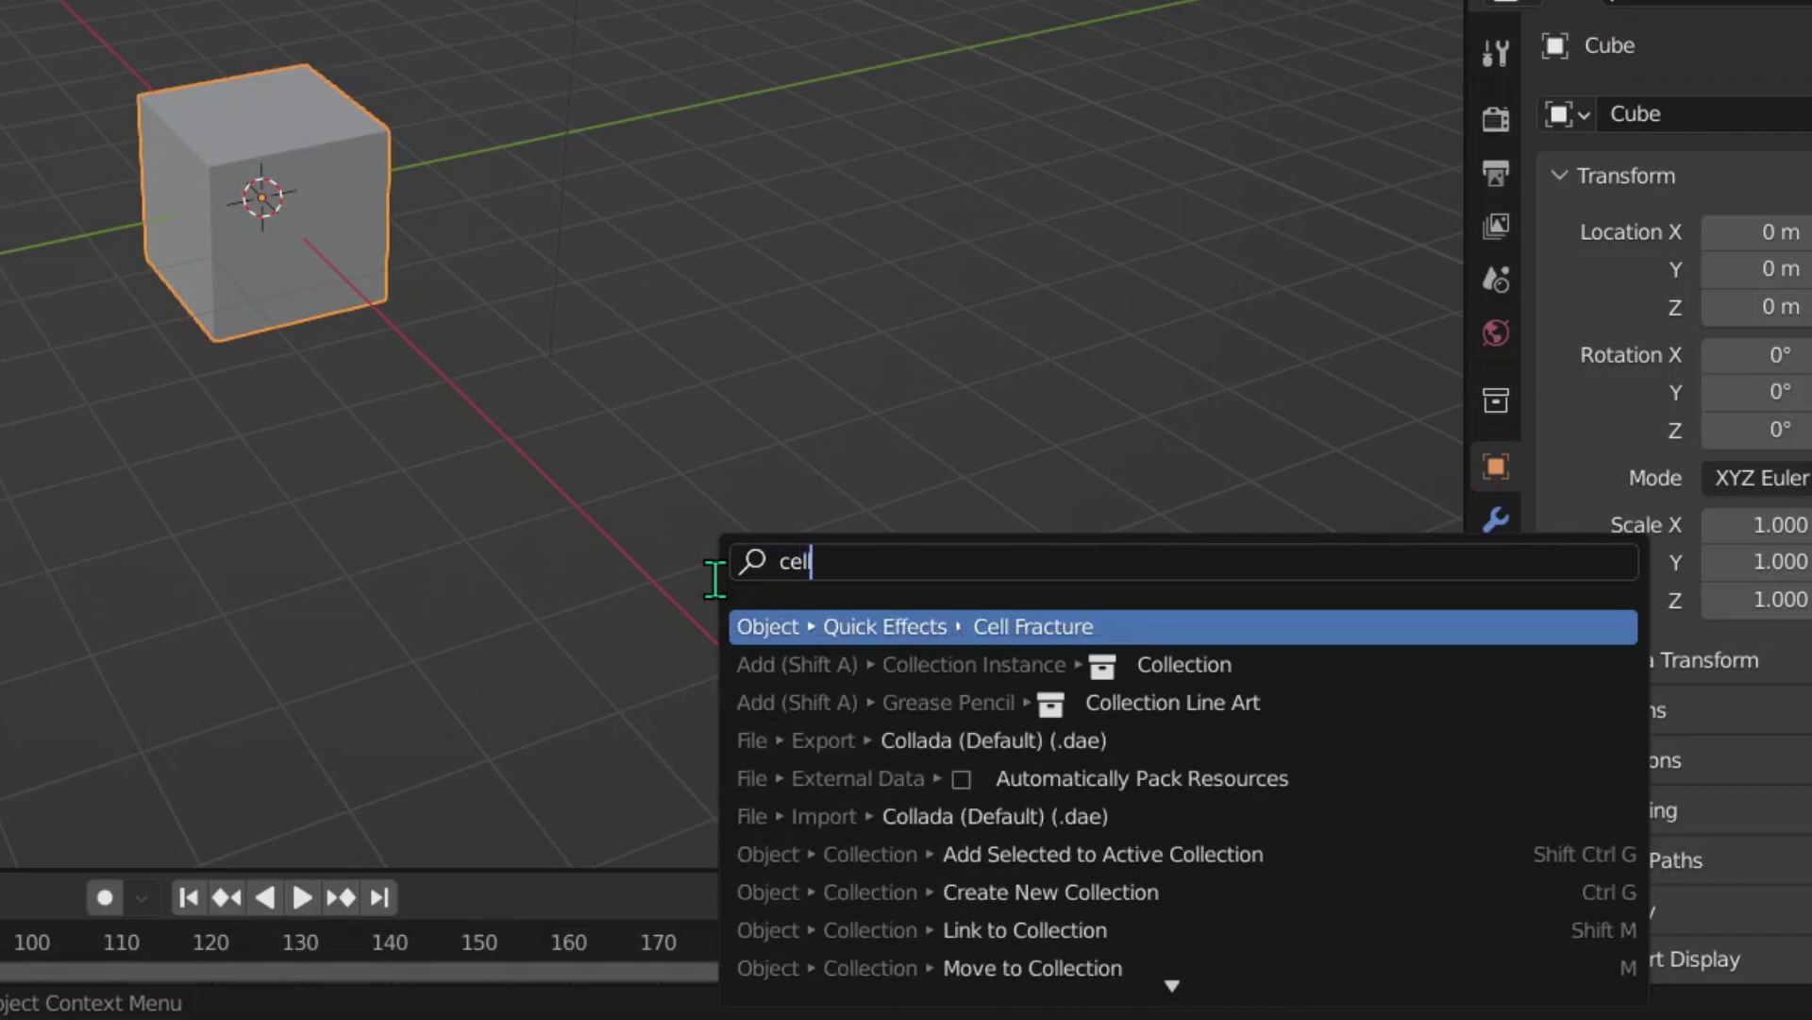
pyautogui.click(974, 629)
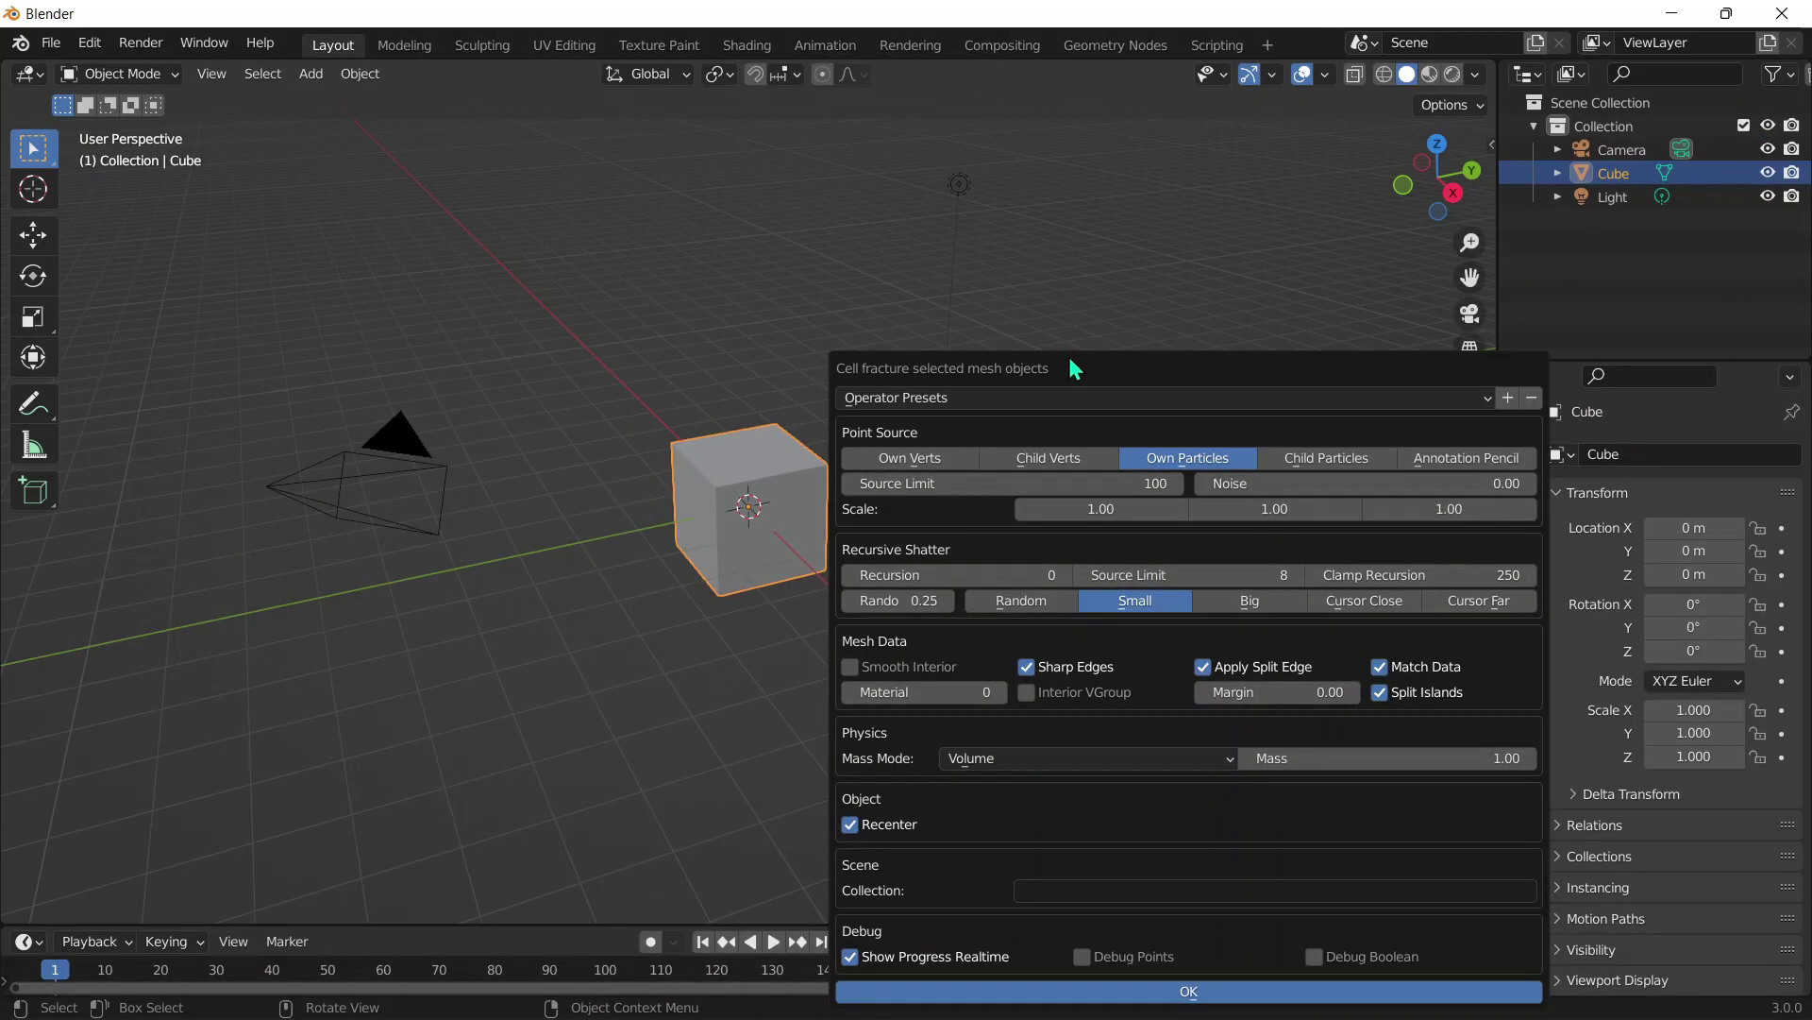
pyautogui.moveTo(1068, 357); pyautogui.dragTo(1124, 196)
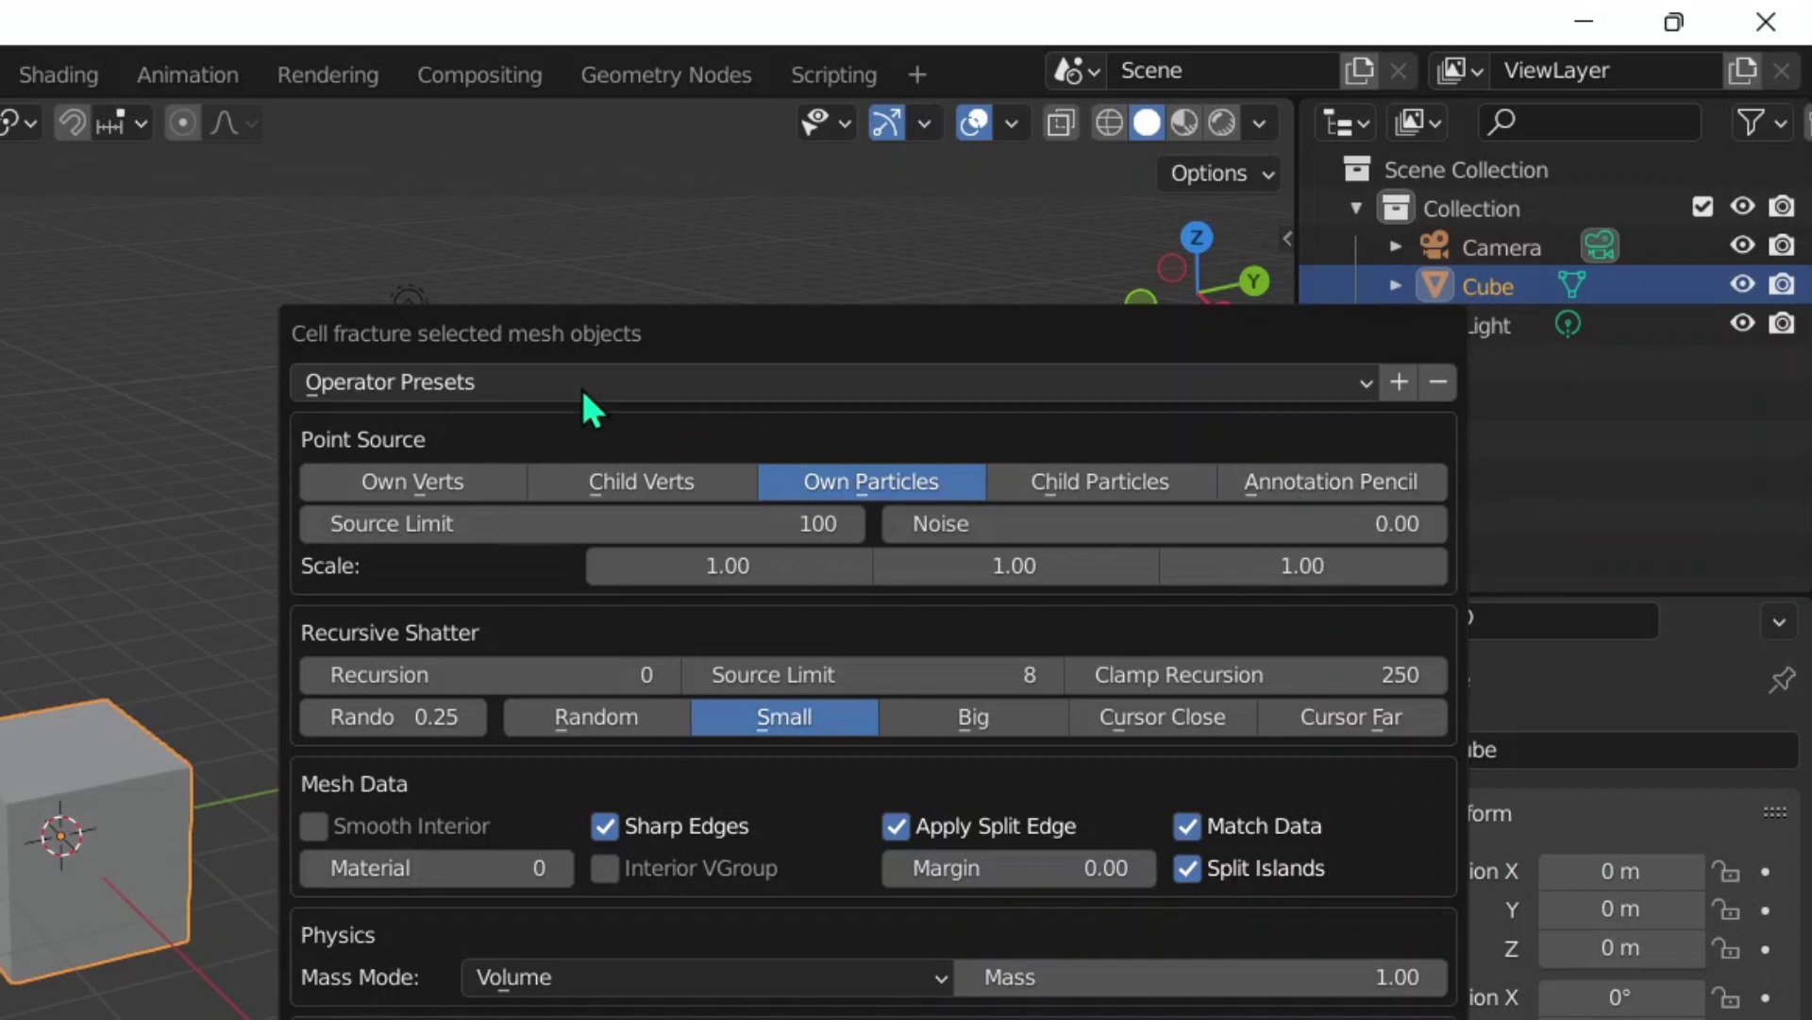
# - Set Point Source to Own Verts and run the fracture
pyautogui.click(417, 479)
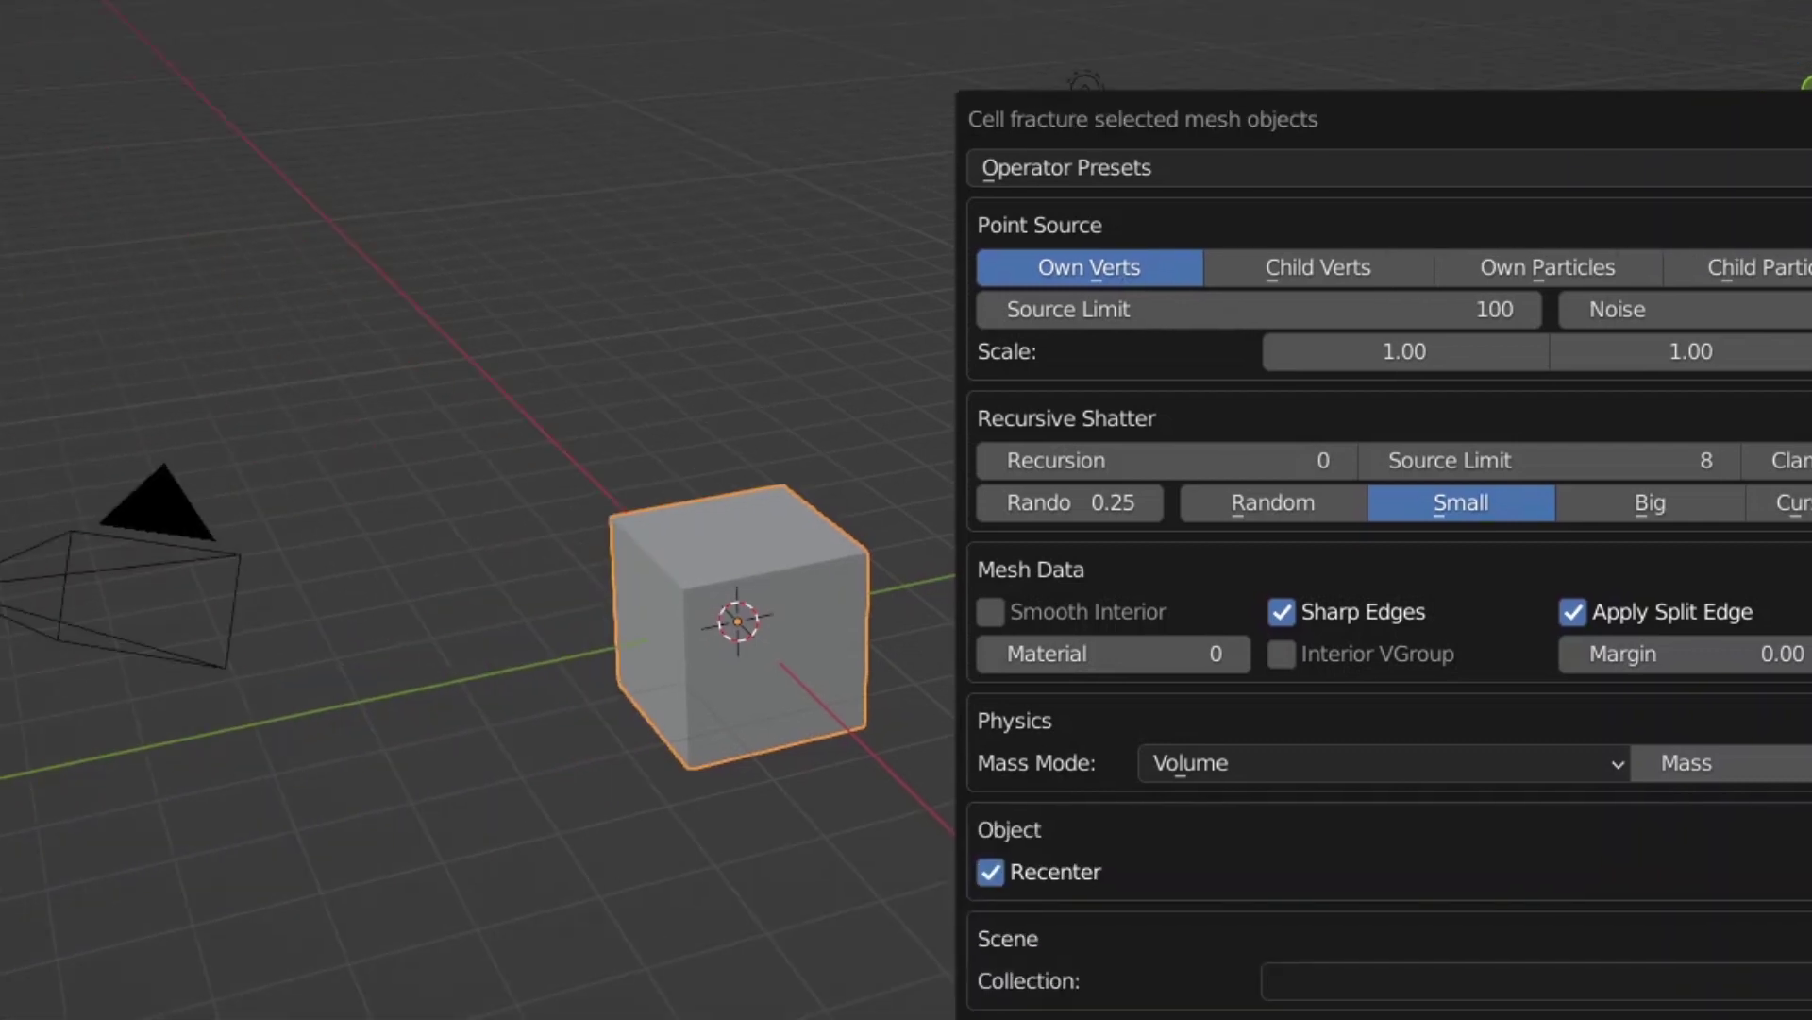
pyautogui.press('Return')
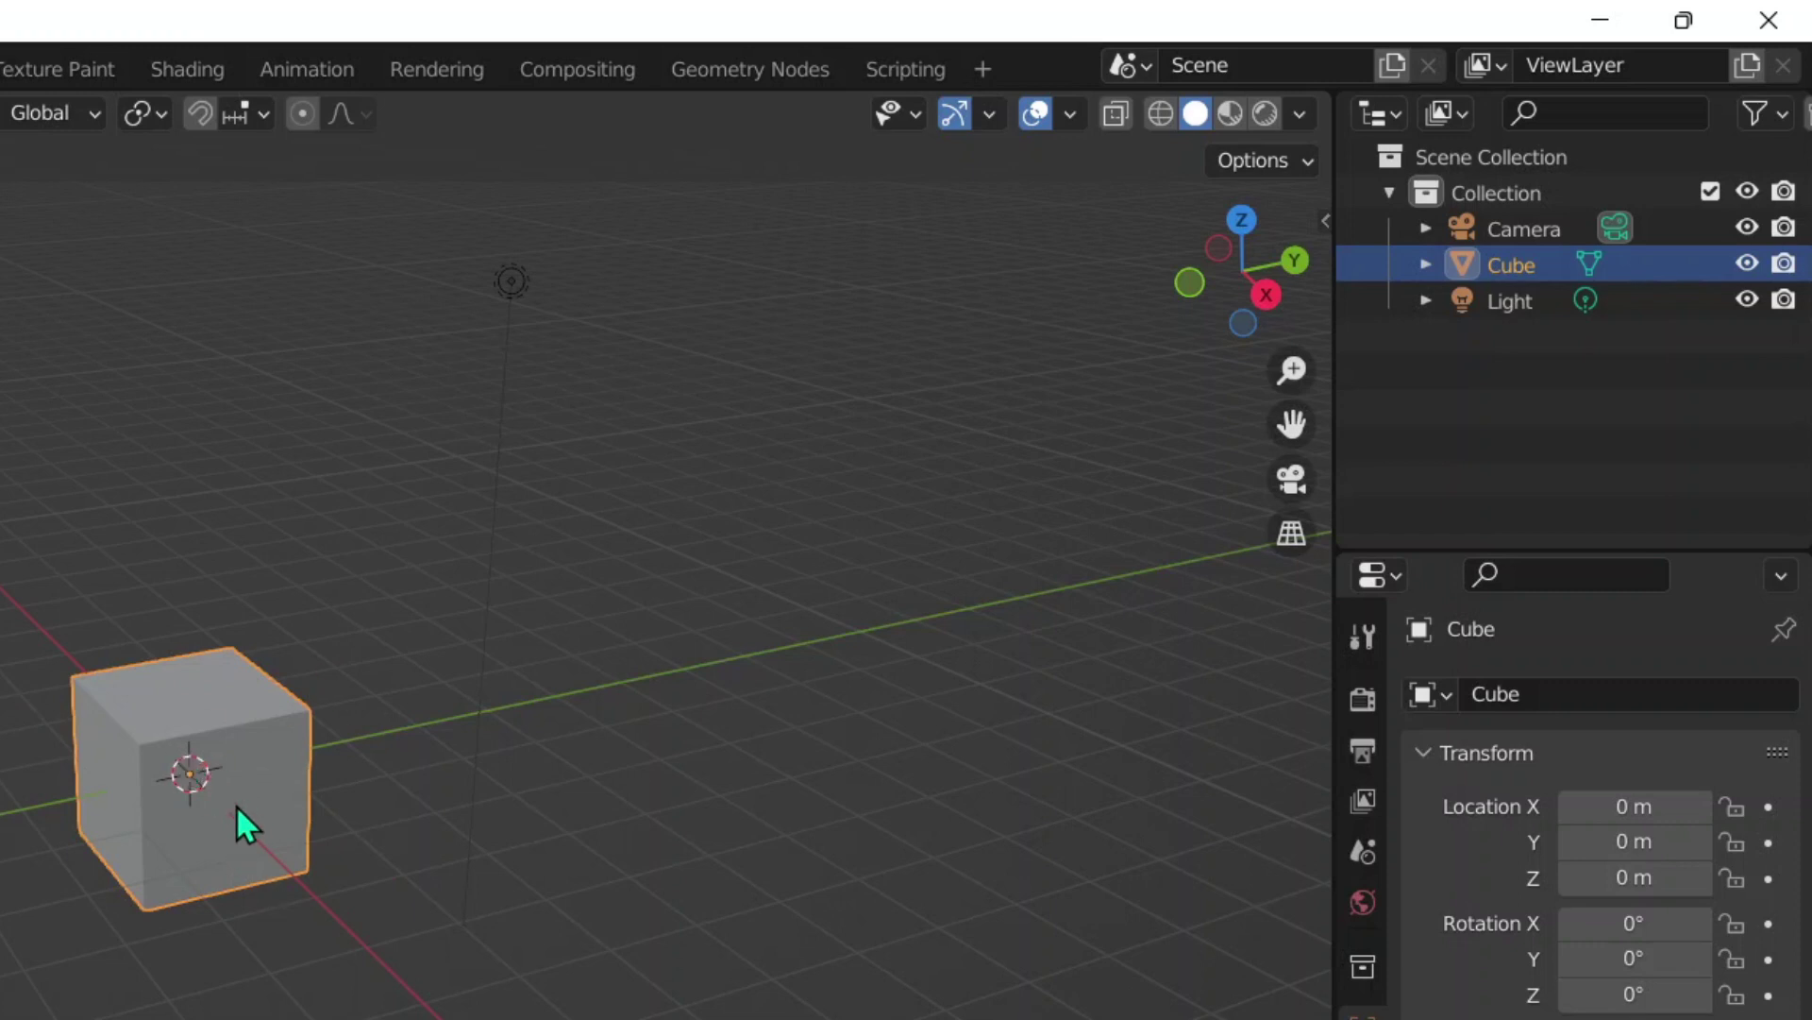
# - Add an Ico Sphere and parent it to the cube with Ctrl+P > Object
pyautogui.hotkey('shift', 'a')
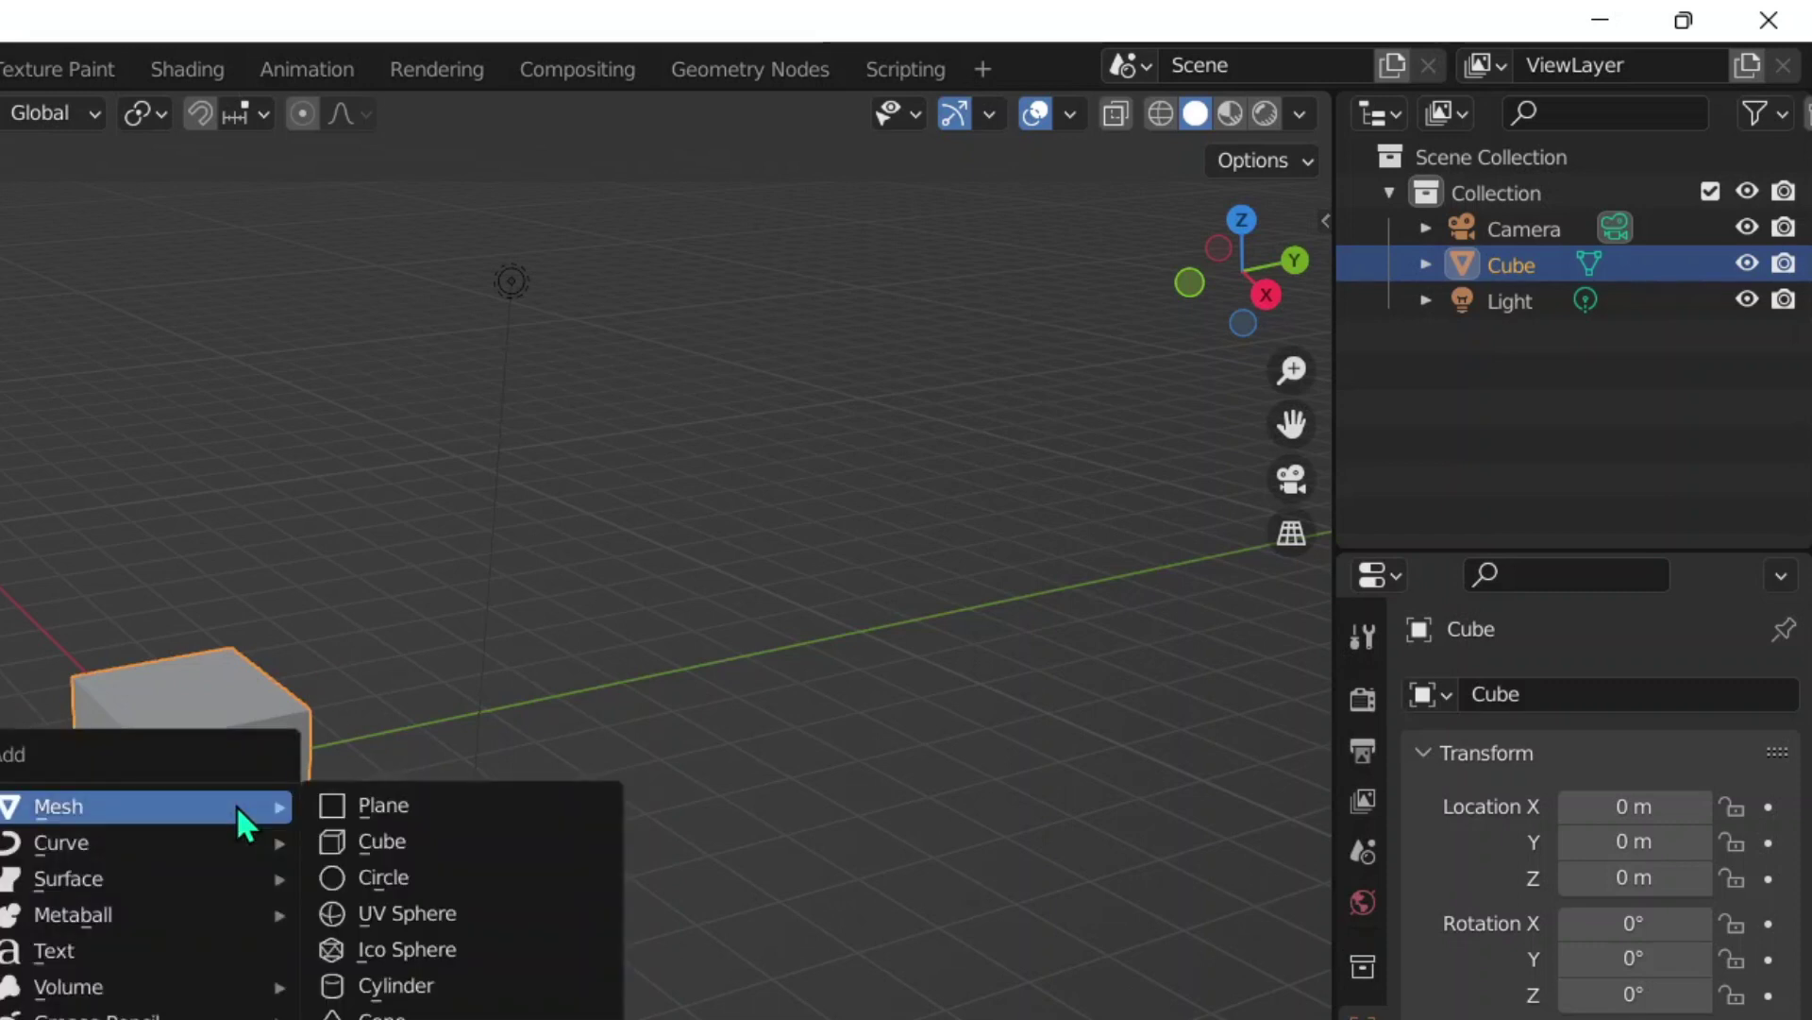
pyautogui.click(432, 949)
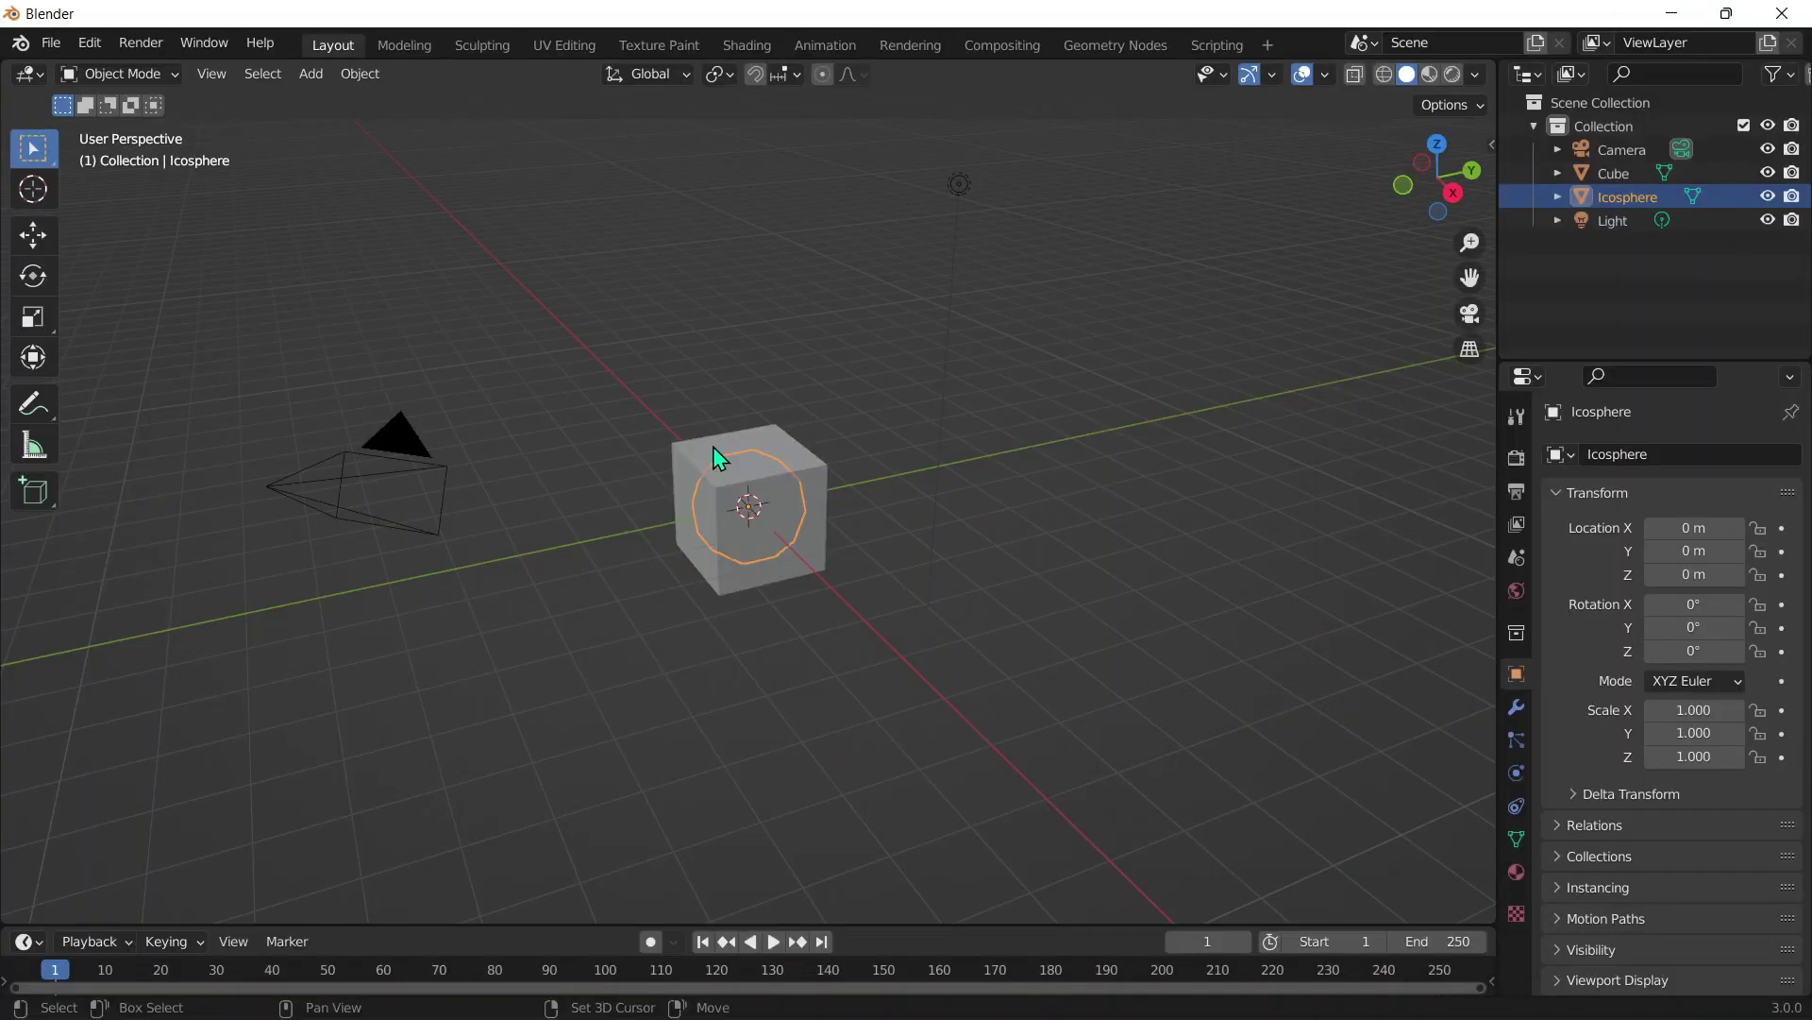
pyautogui.keyDown('shift'); pyautogui.click(134, 681); pyautogui.keyUp('shift')
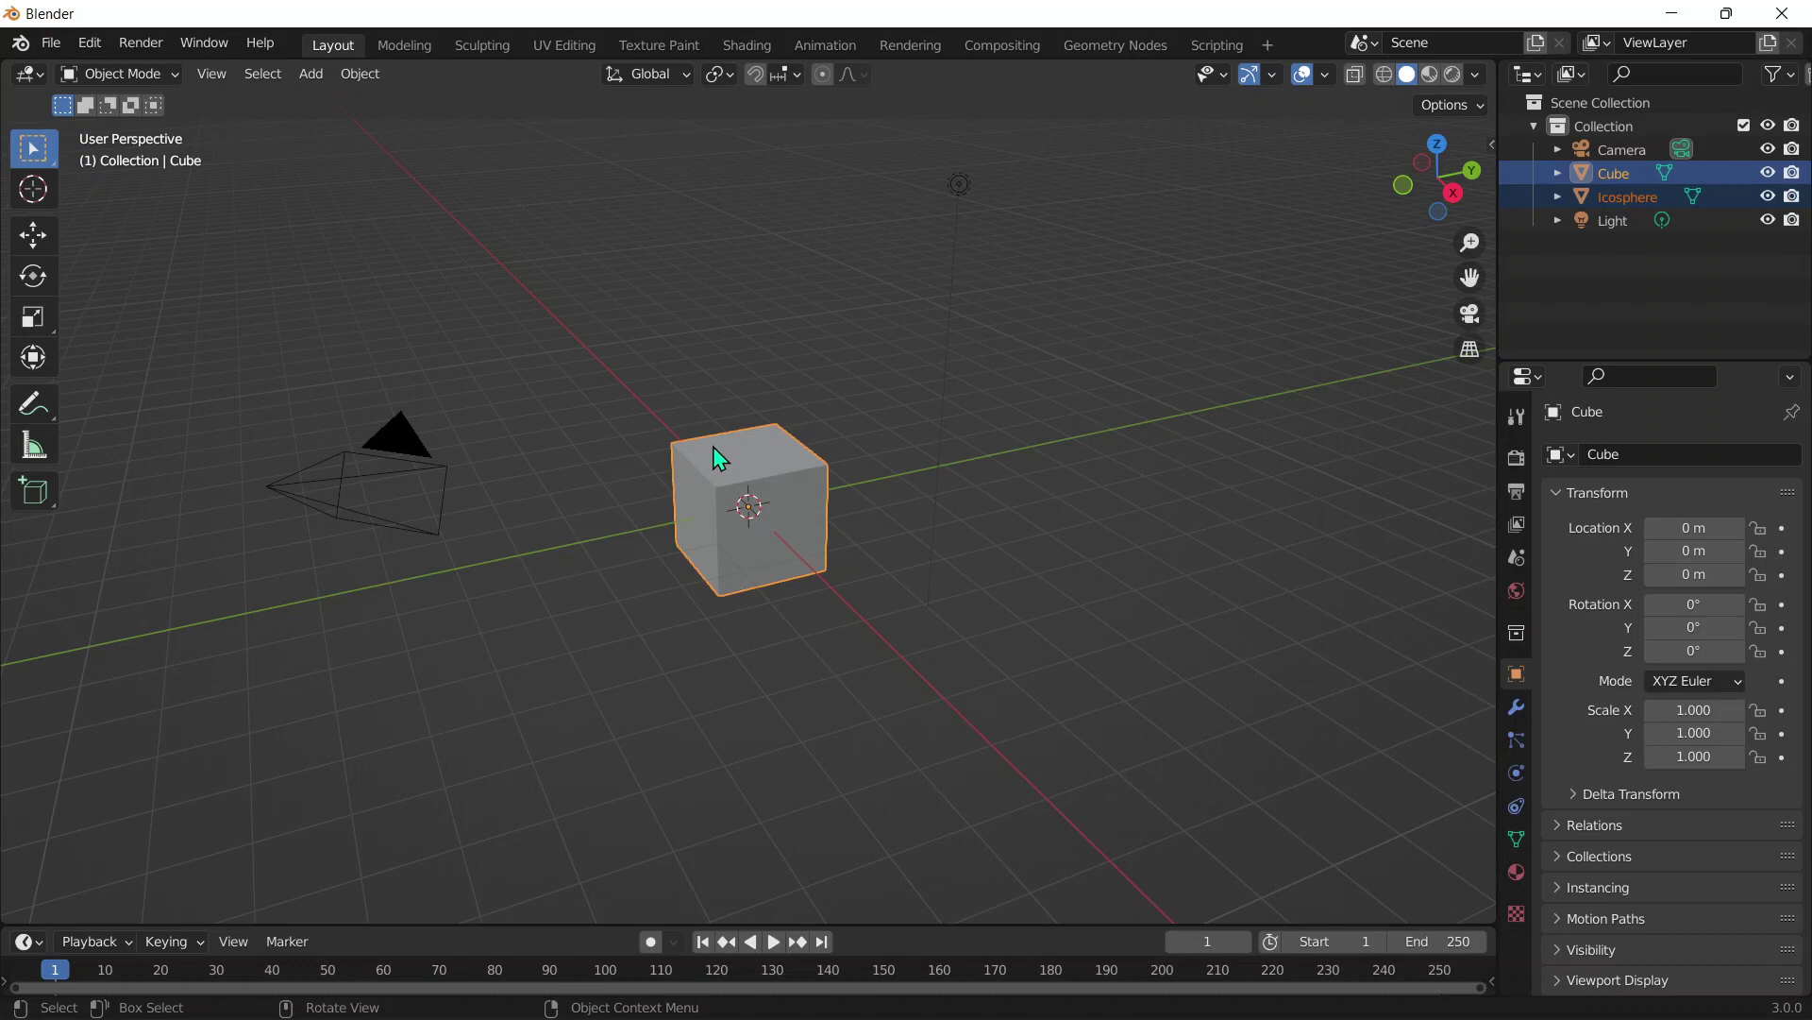
pyautogui.hotkey('ctrl', 'p')
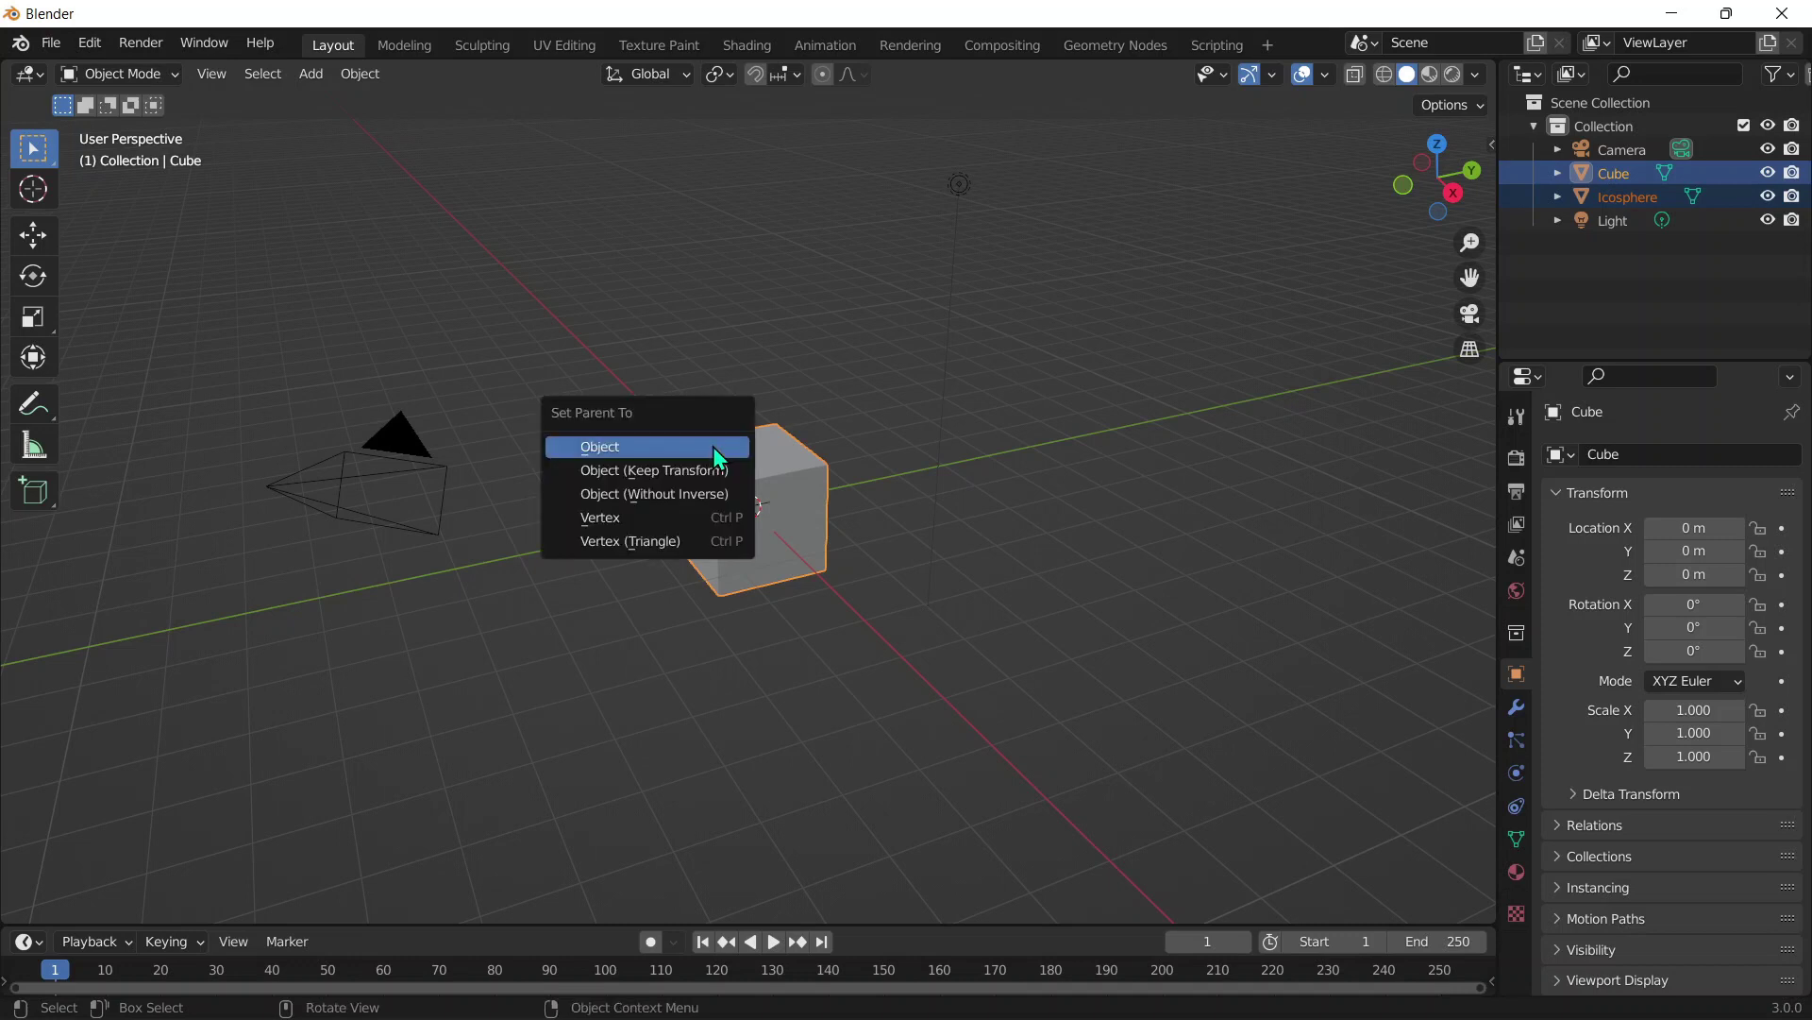
pyautogui.click(641, 469)
# - Reselect only the cube, start a move with G, and cancel it
pyautogui.click(642, 423)
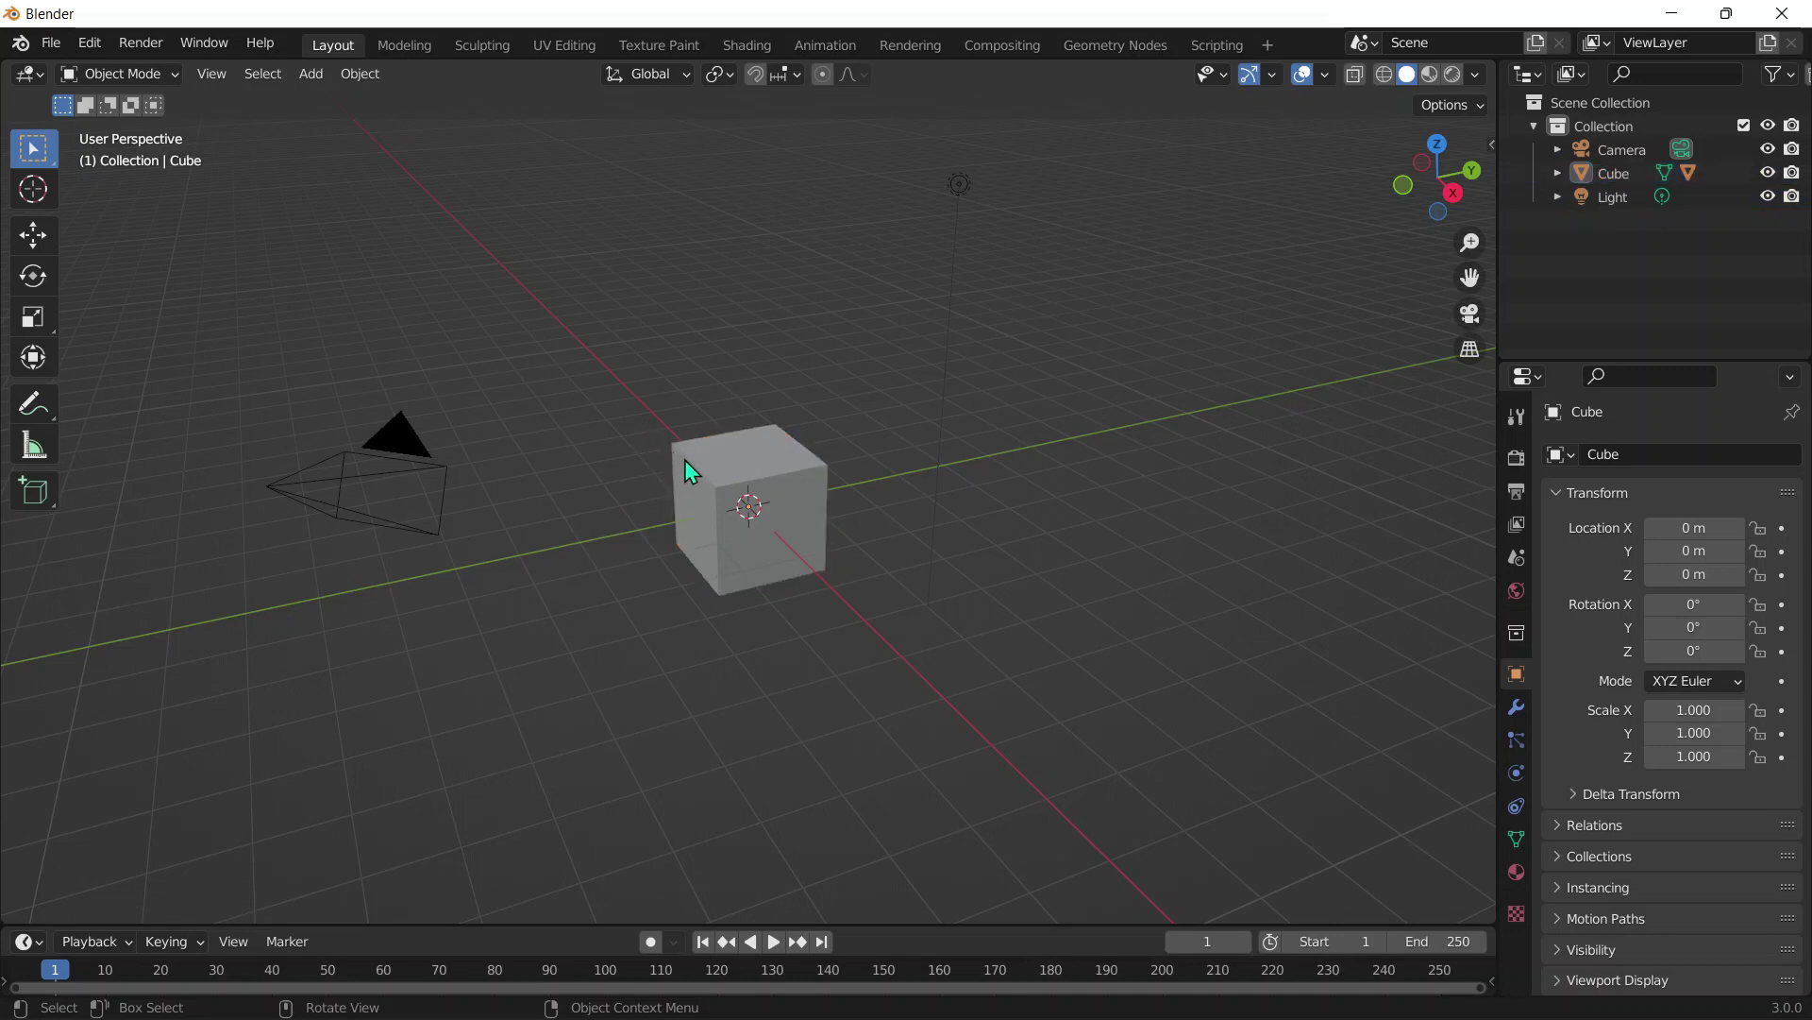
pyautogui.click(685, 456)
pyautogui.press('g')
pyautogui.rightClick(629, 459)
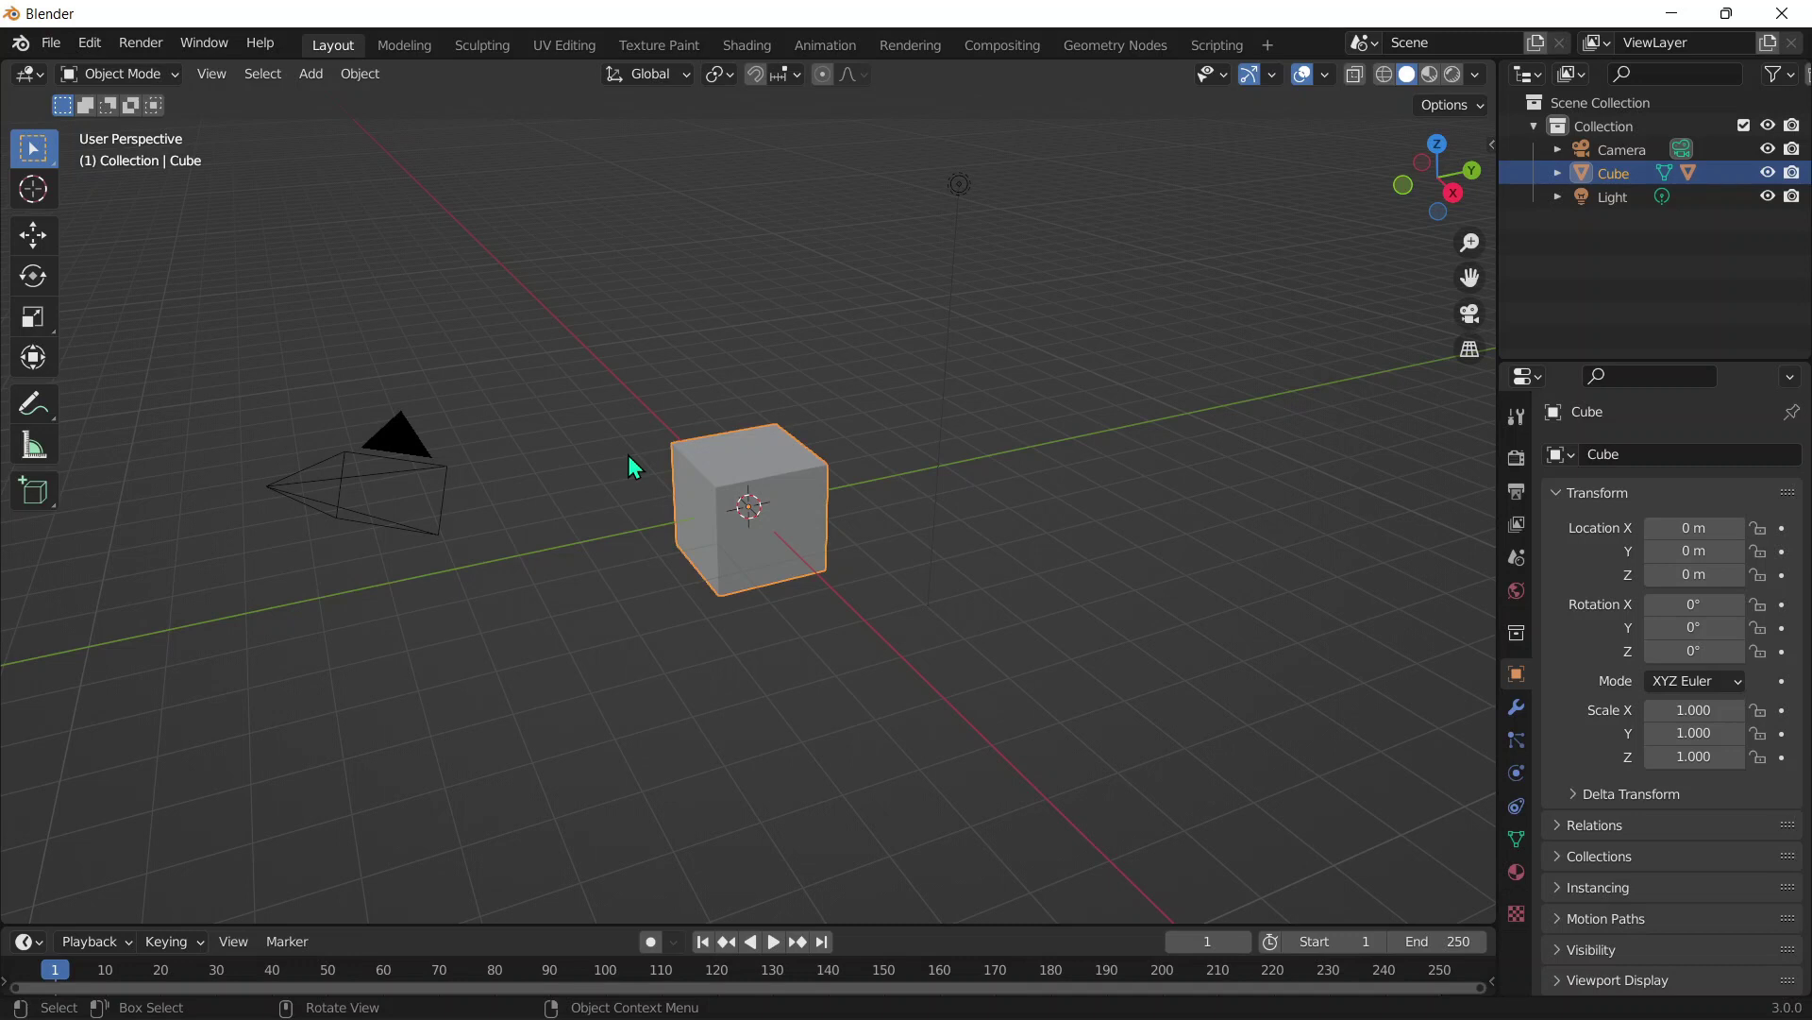
# - Fracture the cube with Child Verts as point source, then switch the source to Annotation Pencil
pyautogui.press('F3')
pyautogui.click(728, 500)
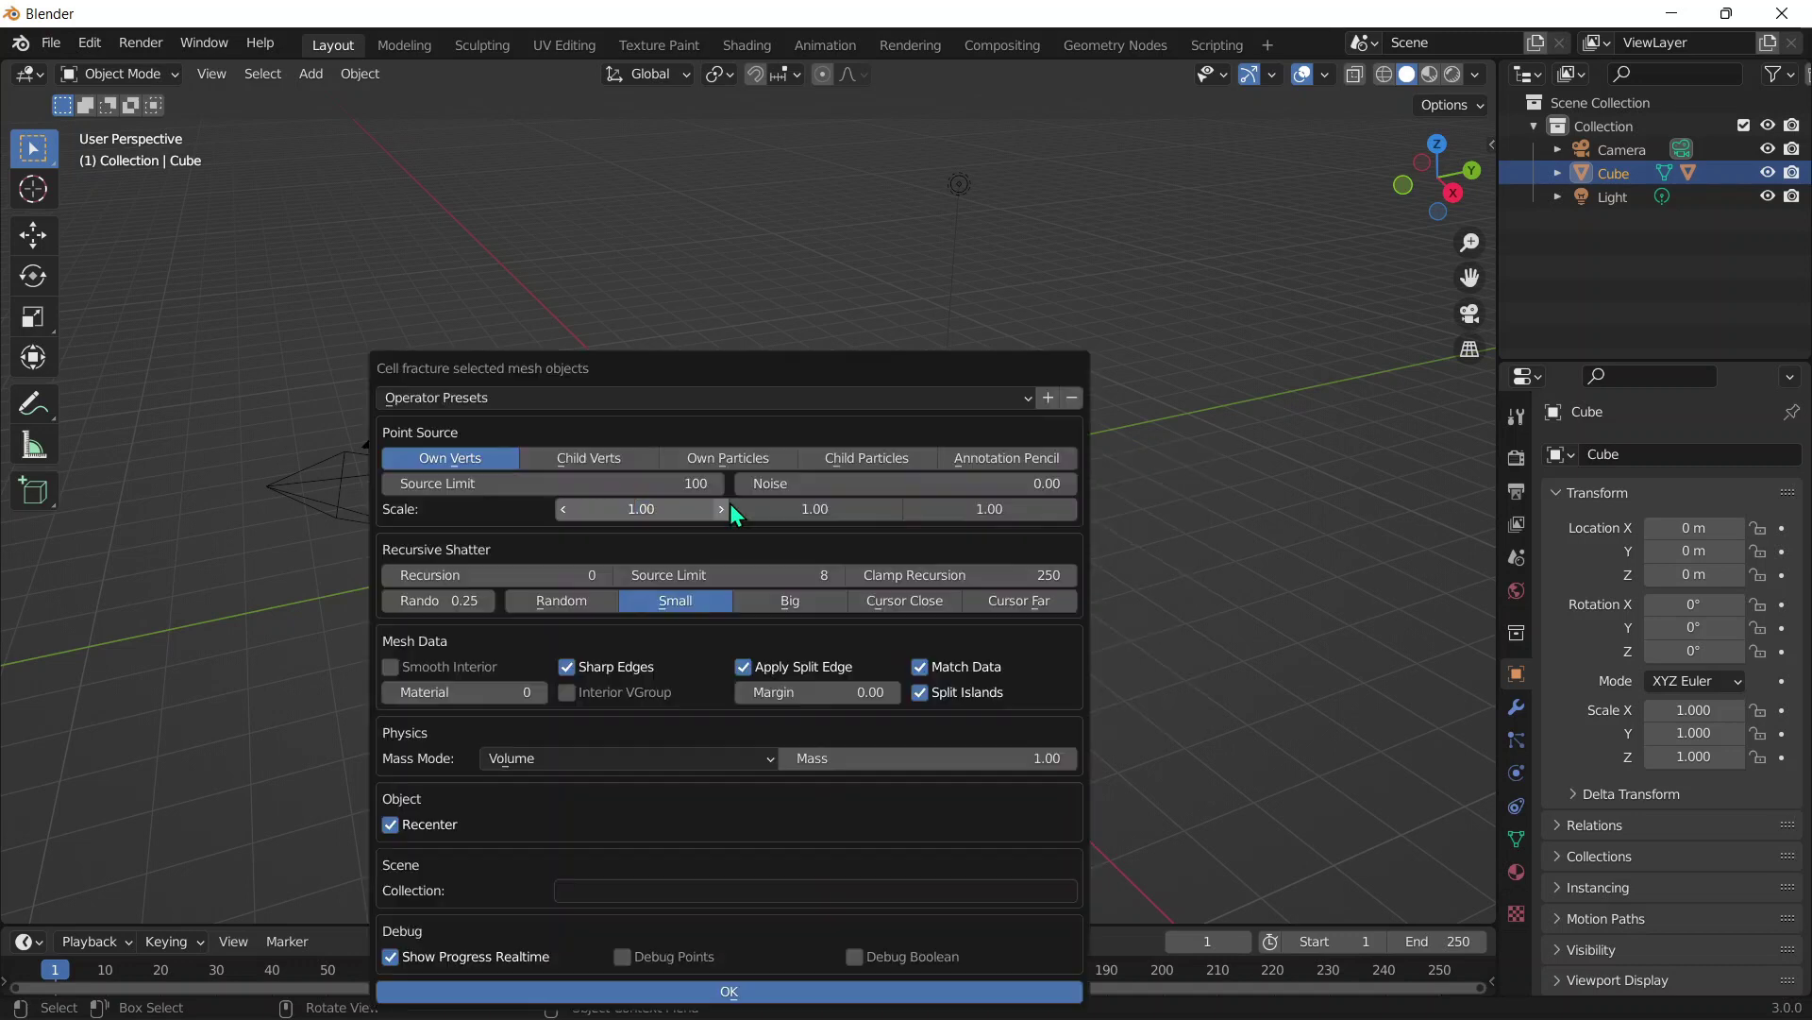
pyautogui.moveTo(738, 360); pyautogui.dragTo(1227, 206)
pyautogui.click(1090, 289)
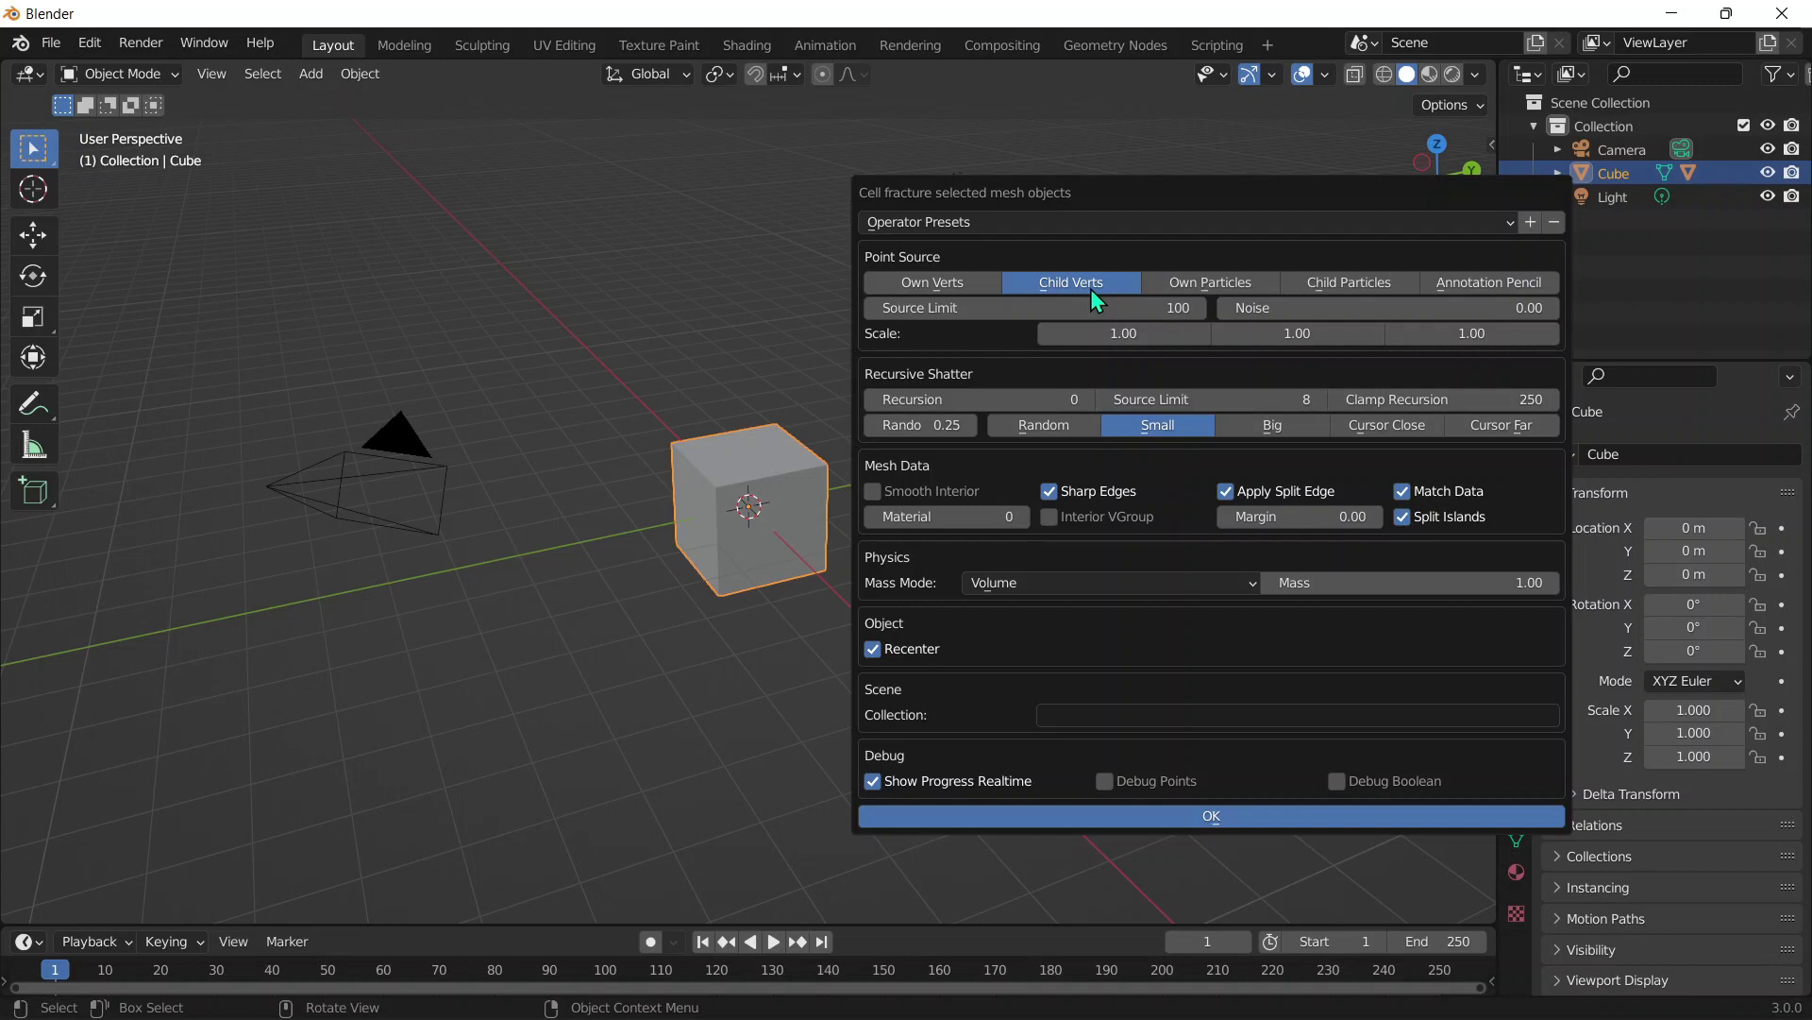
pyautogui.click(987, 814)
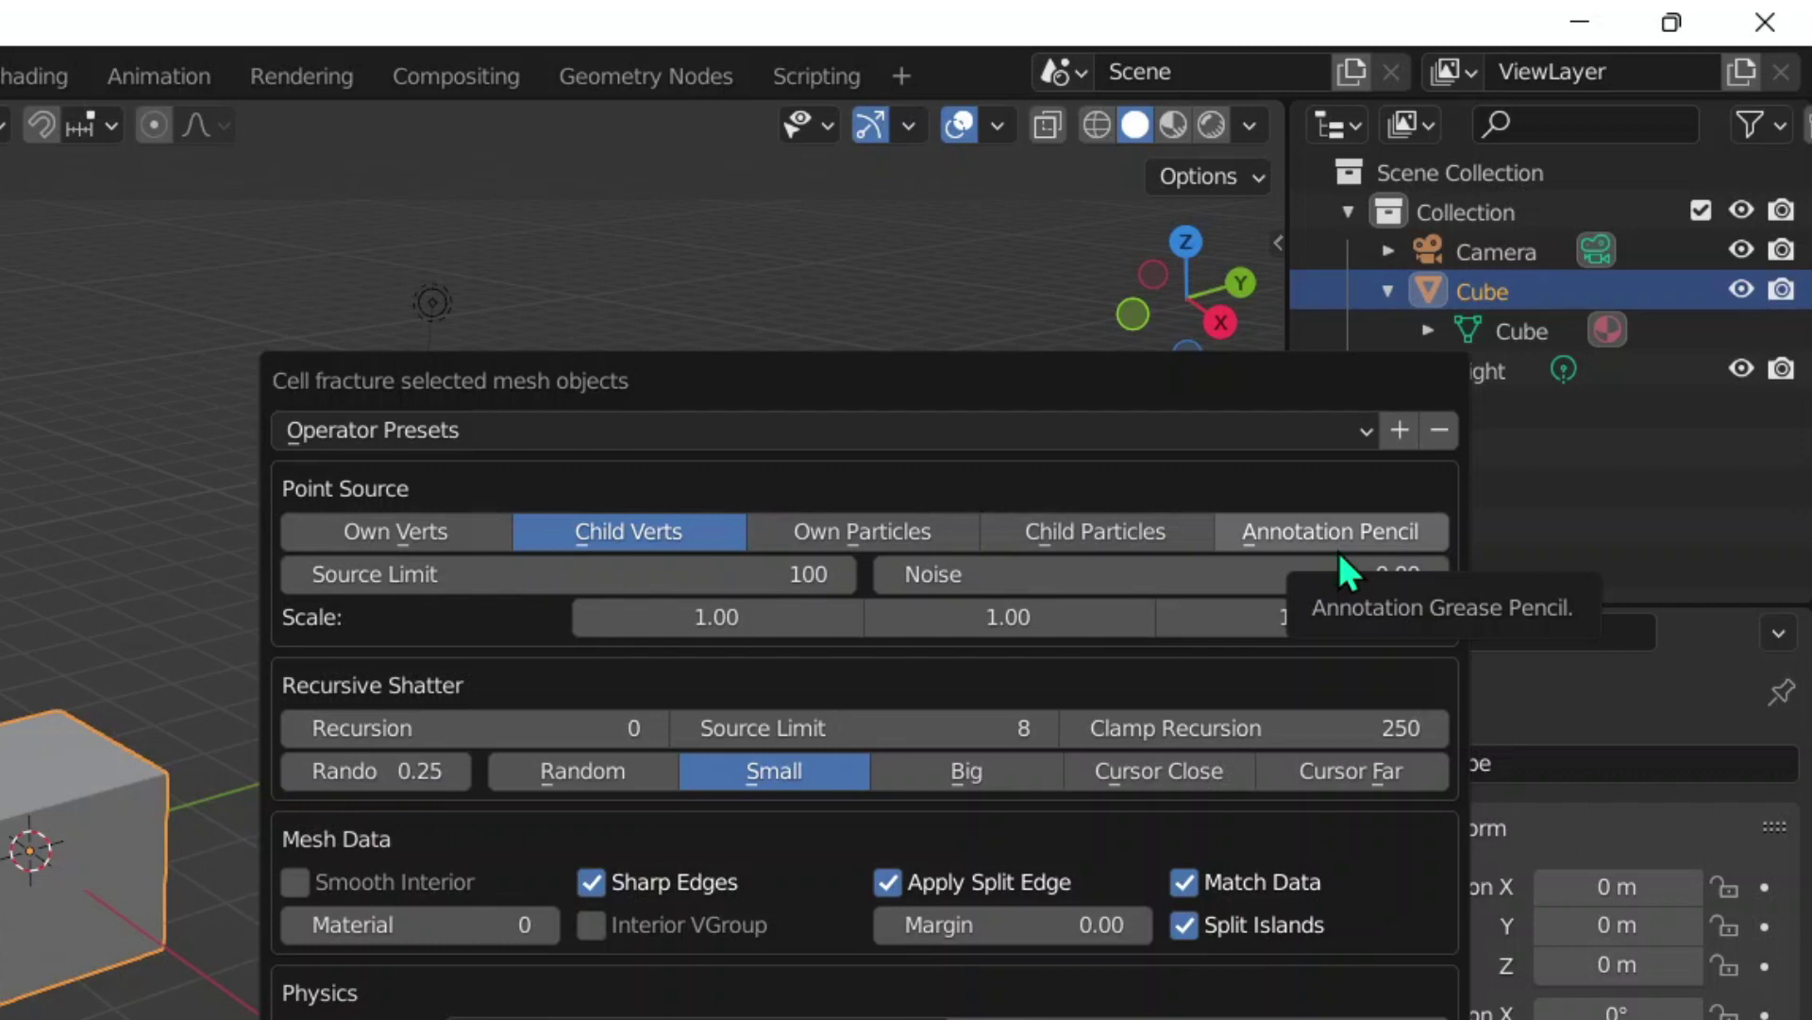
pyautogui.click(1331, 527)
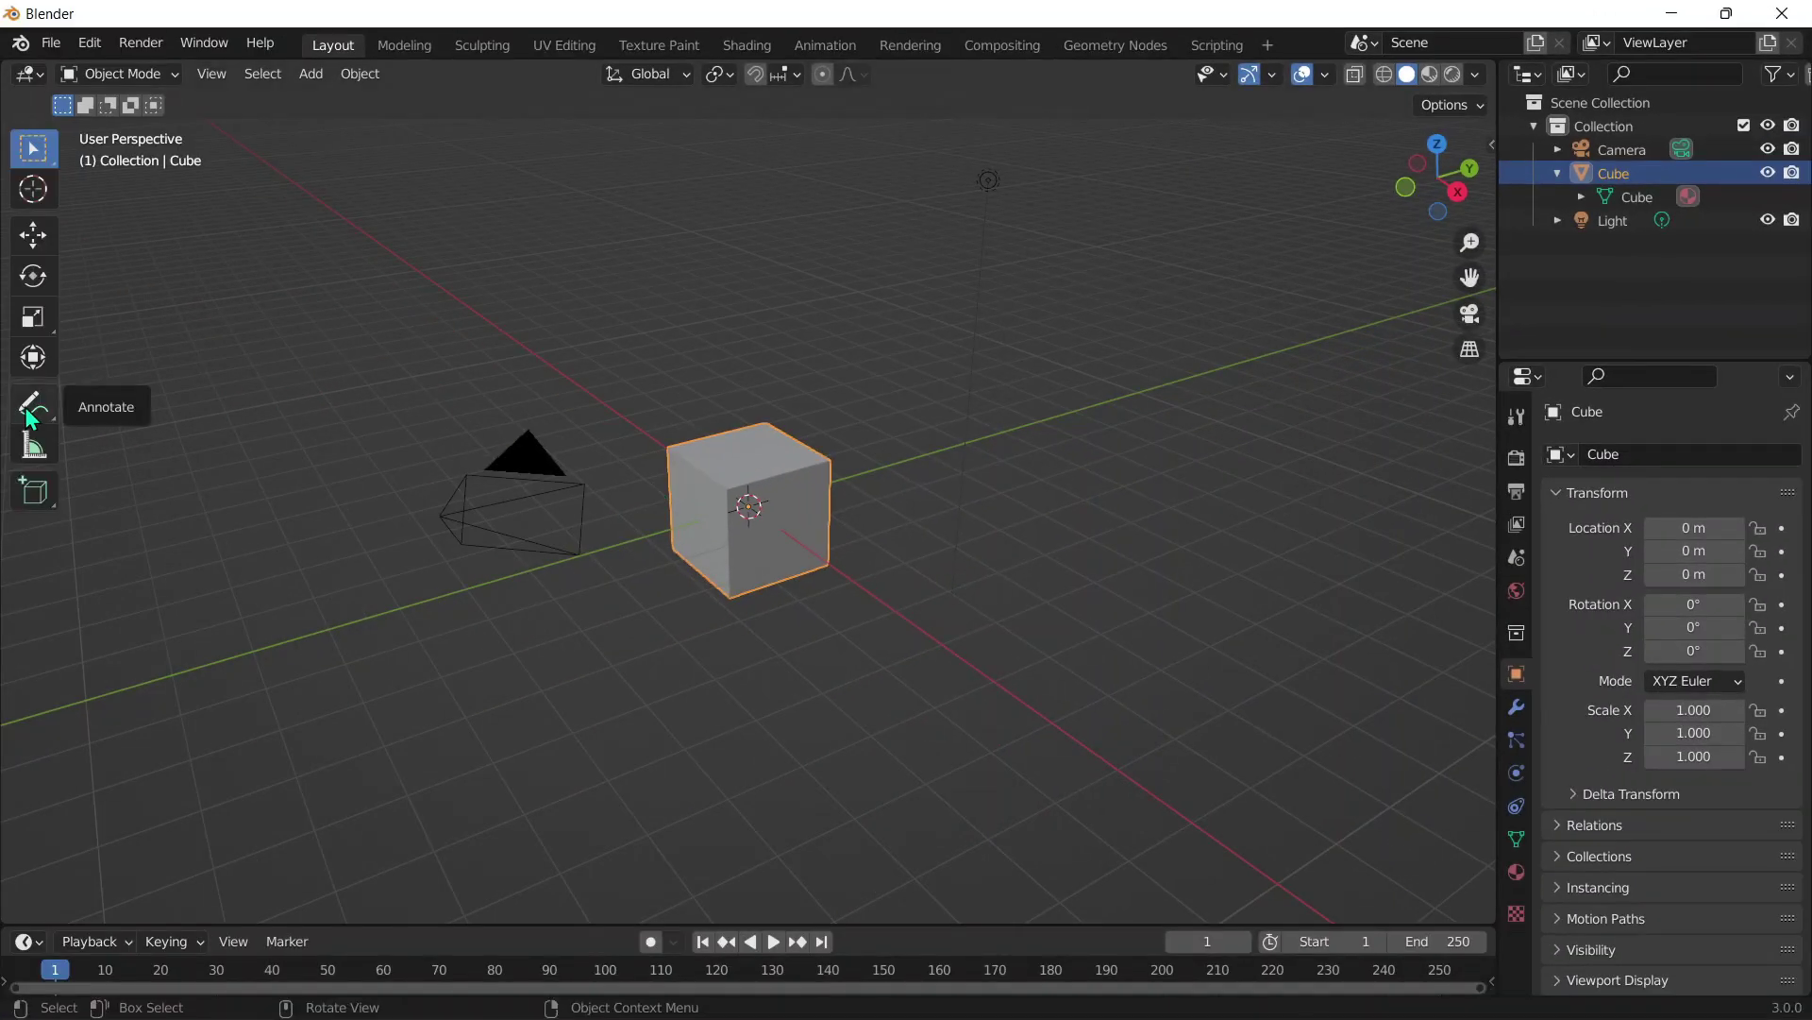
# - Set Annotate placement to Surface and draw three annotation strokes over the cube
pyautogui.click(28, 405)
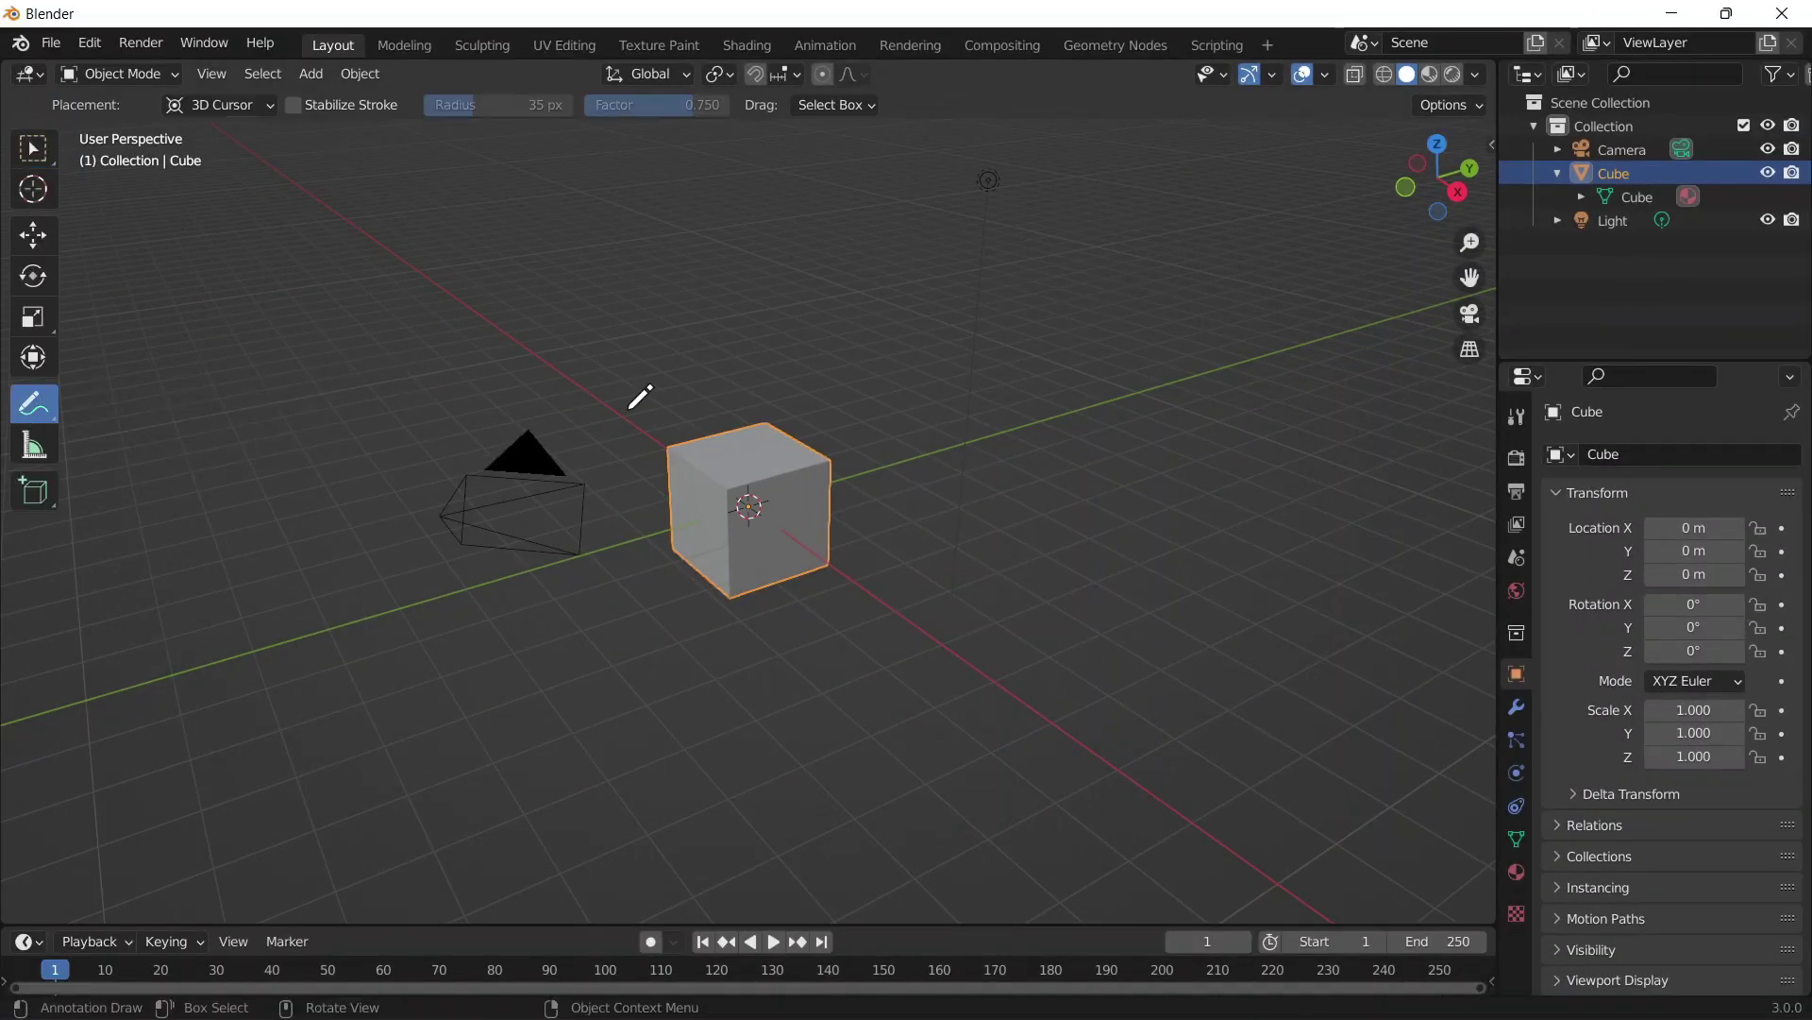
pyautogui.click(215, 105)
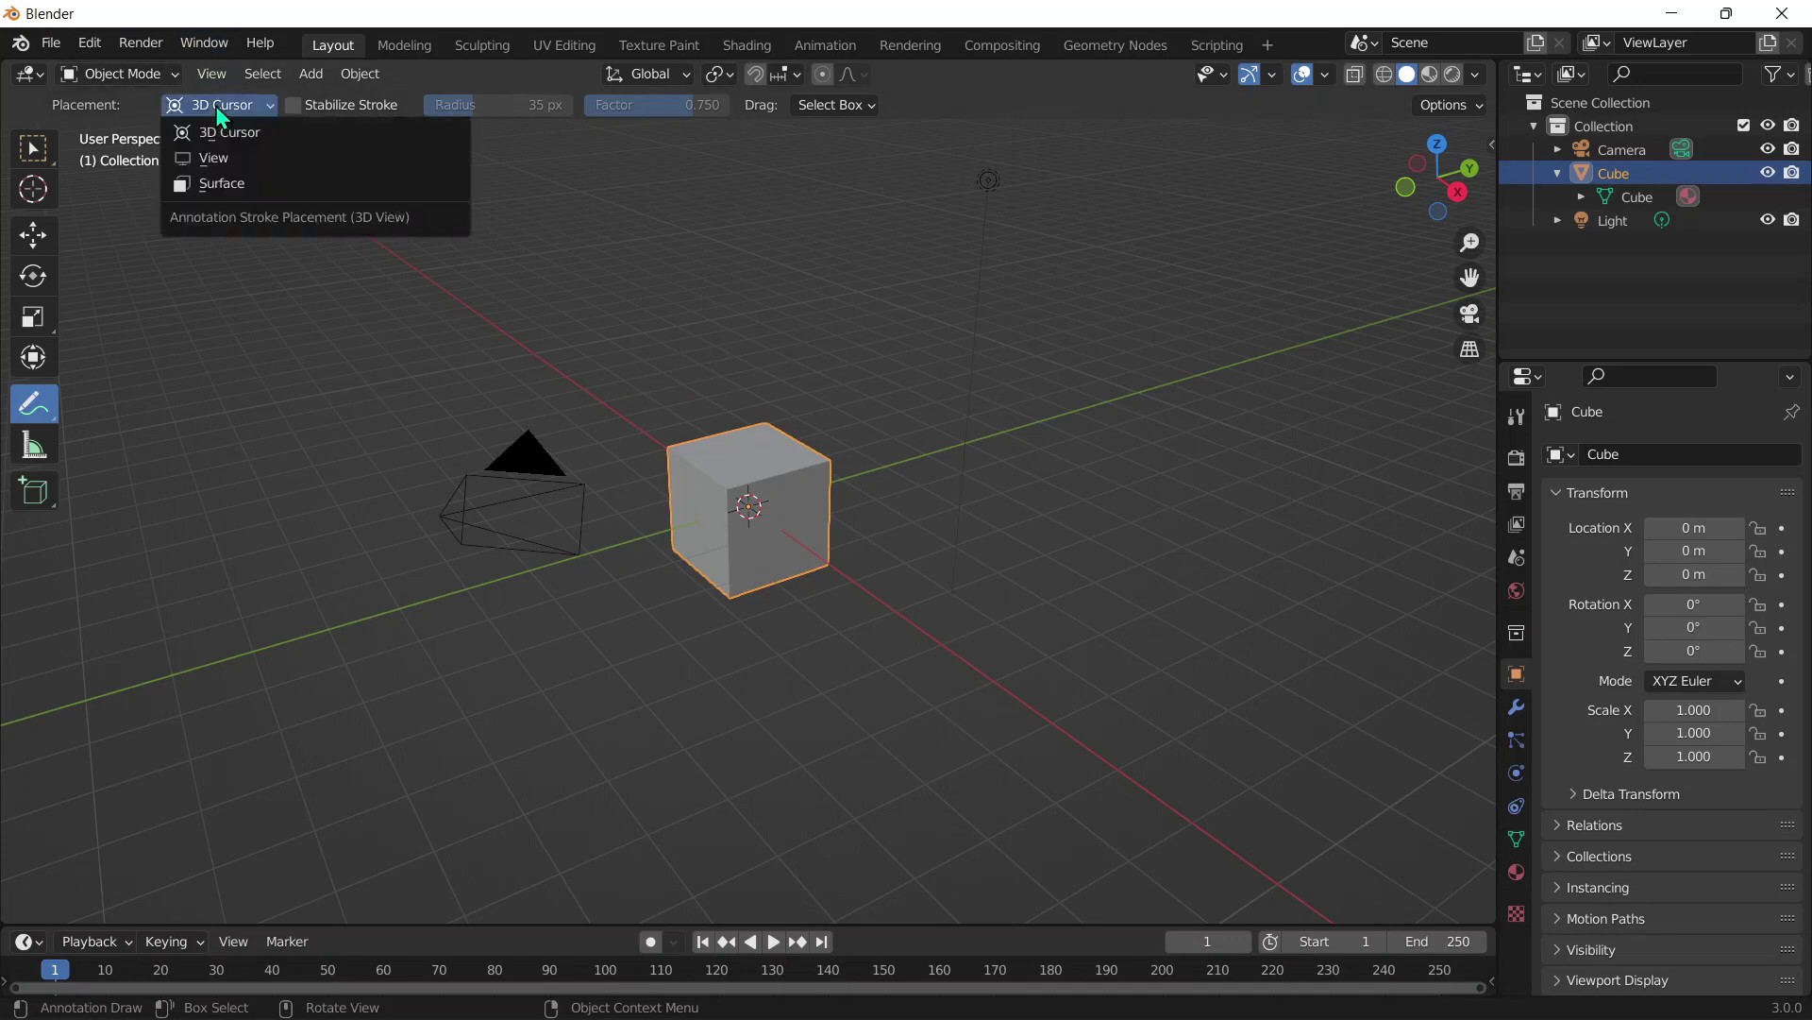
pyautogui.click(227, 184)
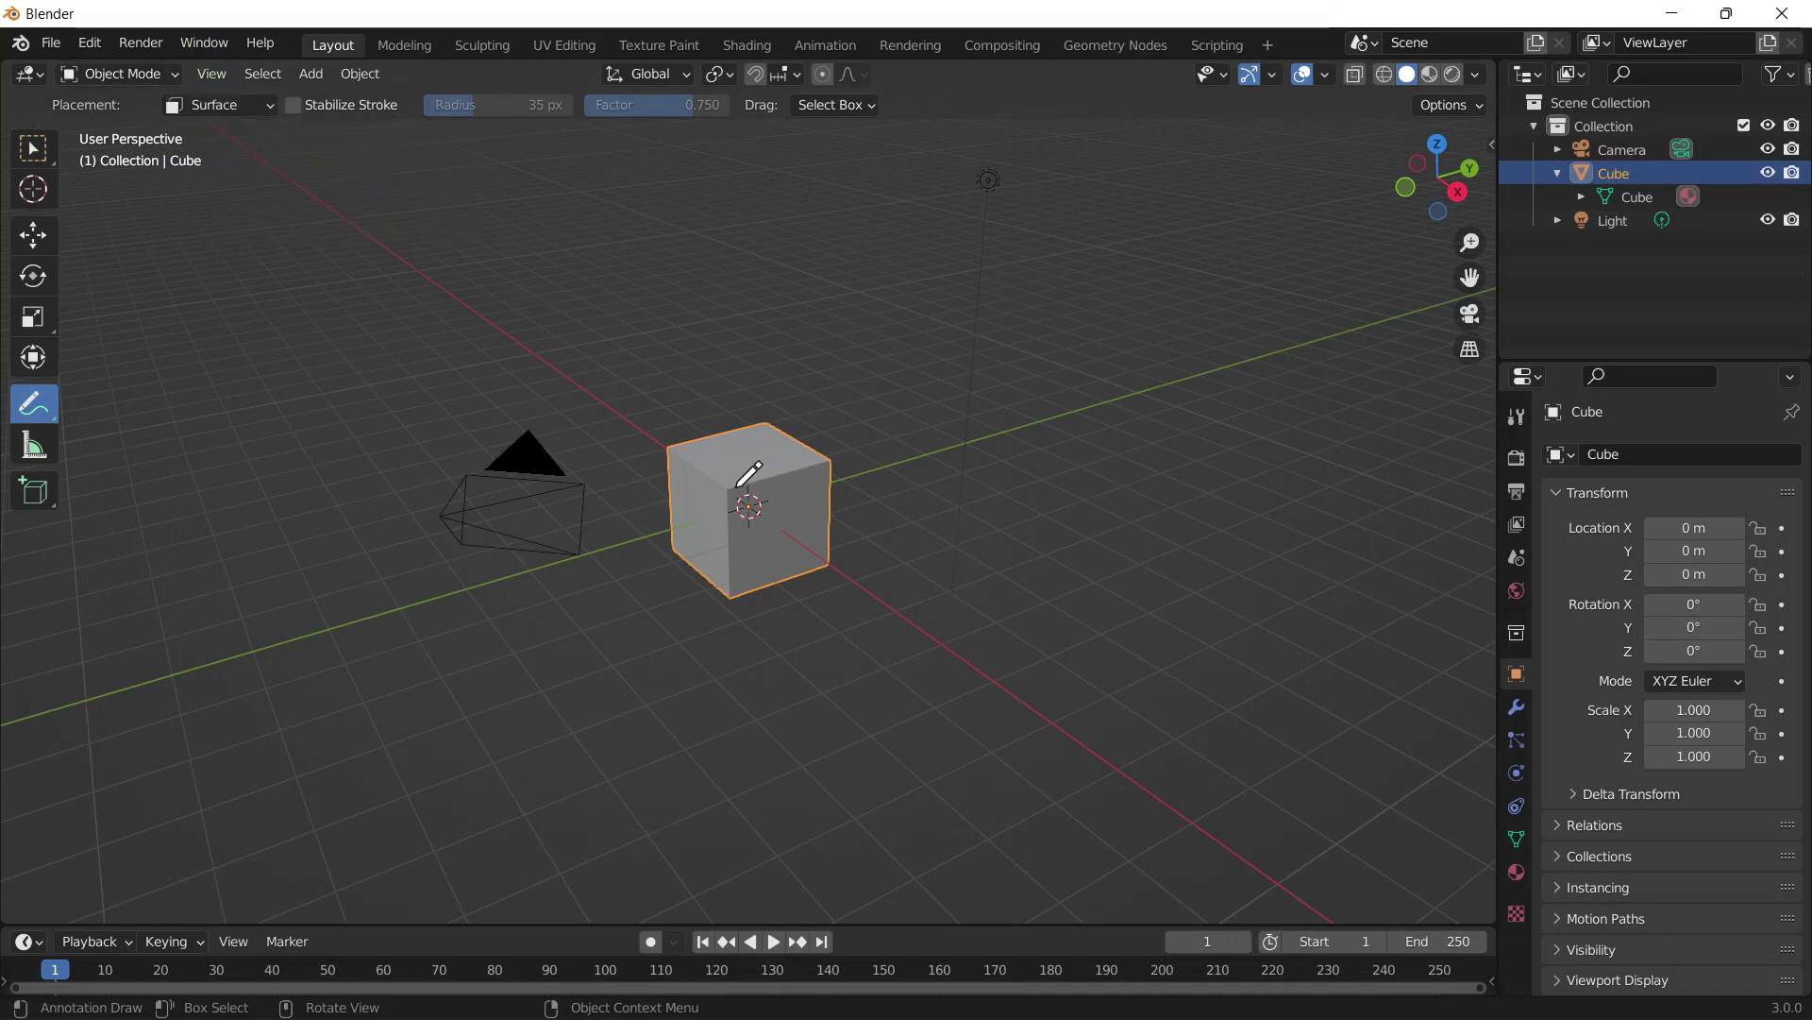
pyautogui.moveTo(745, 468)
pyautogui.mouseDown()
pyautogui.moveTo(727, 505)
pyautogui.moveTo(768, 434)
pyautogui.moveTo(745, 498)
pyautogui.moveTo(715, 486)
pyautogui.mouseUp()
pyautogui.moveTo(797, 404); pyautogui.dragTo(749, 477)
pyautogui.moveTo(1457, 201)
pyautogui.mouseDown()
pyautogui.moveTo(1478, 203)
pyautogui.moveTo(1459, 222)
pyautogui.moveTo(1439, 194)
pyautogui.moveTo(1458, 179)
pyautogui.moveTo(1468, 194)
pyautogui.moveTo(1444, 198)
pyautogui.mouseUp()
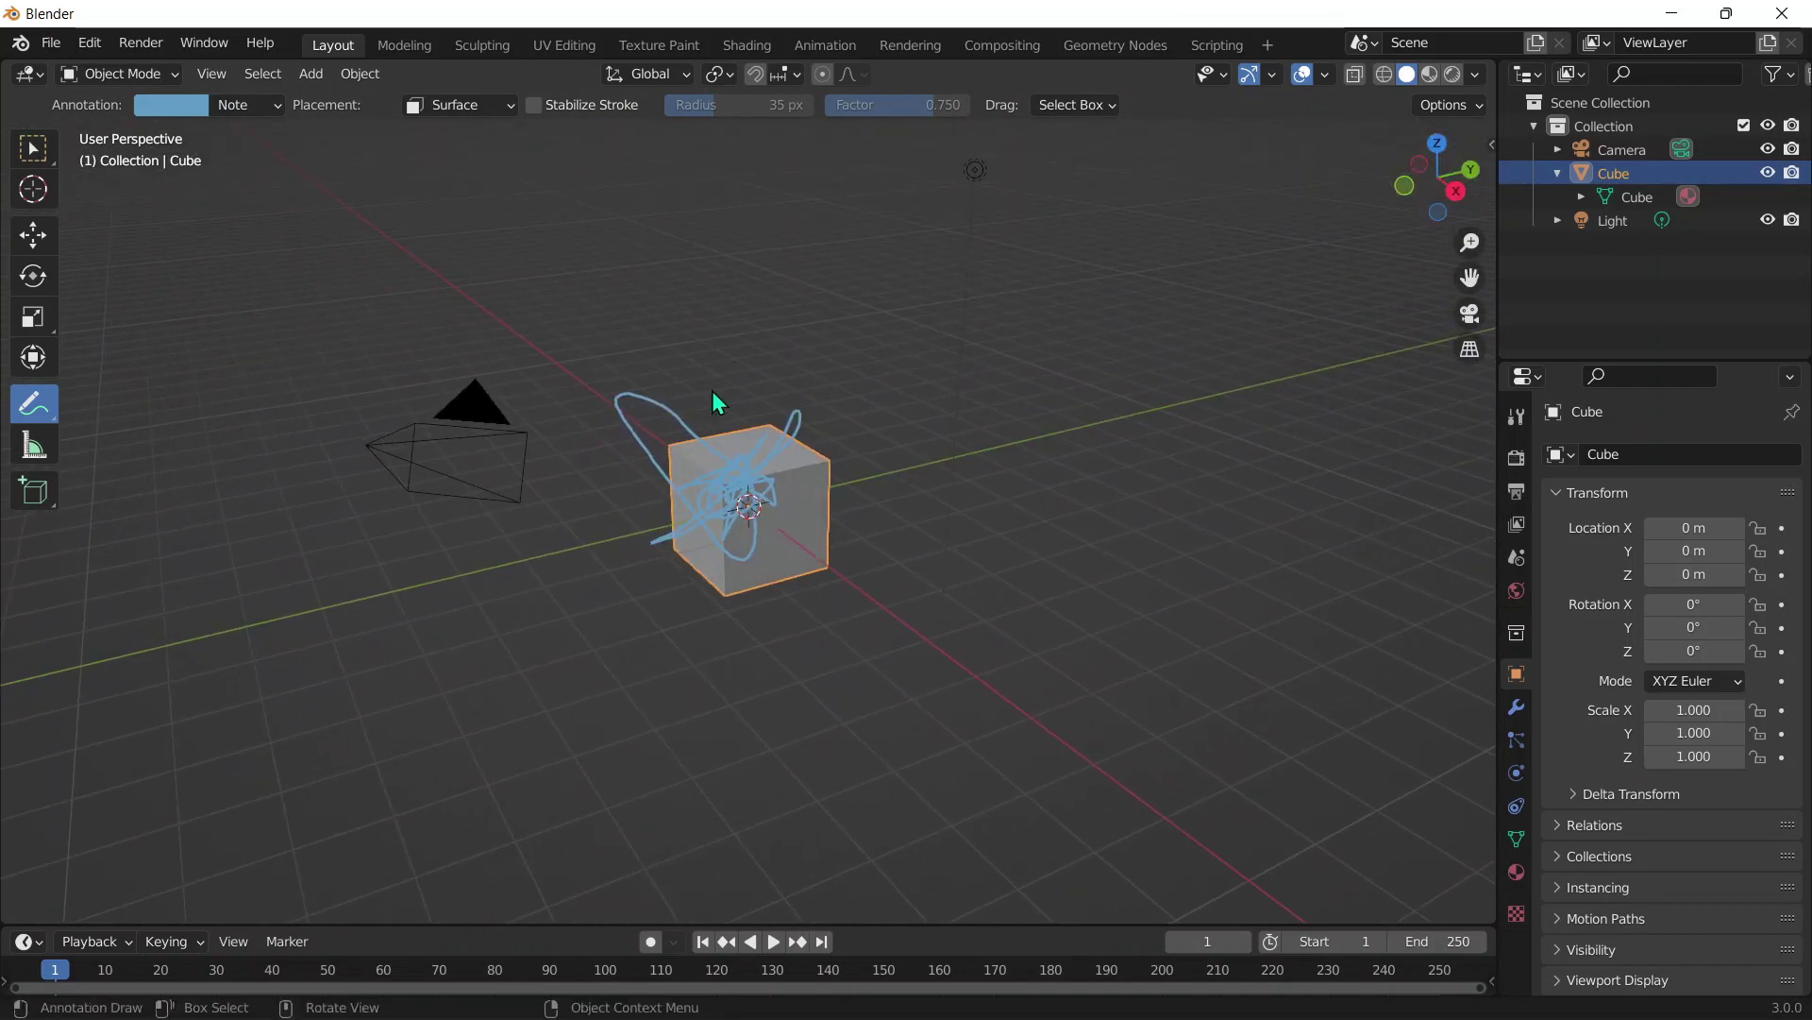
# - Run Cell Fracture on the cube with Annotation Pencil as the point source
pyautogui.press('F3')
pyautogui.click(852, 440)
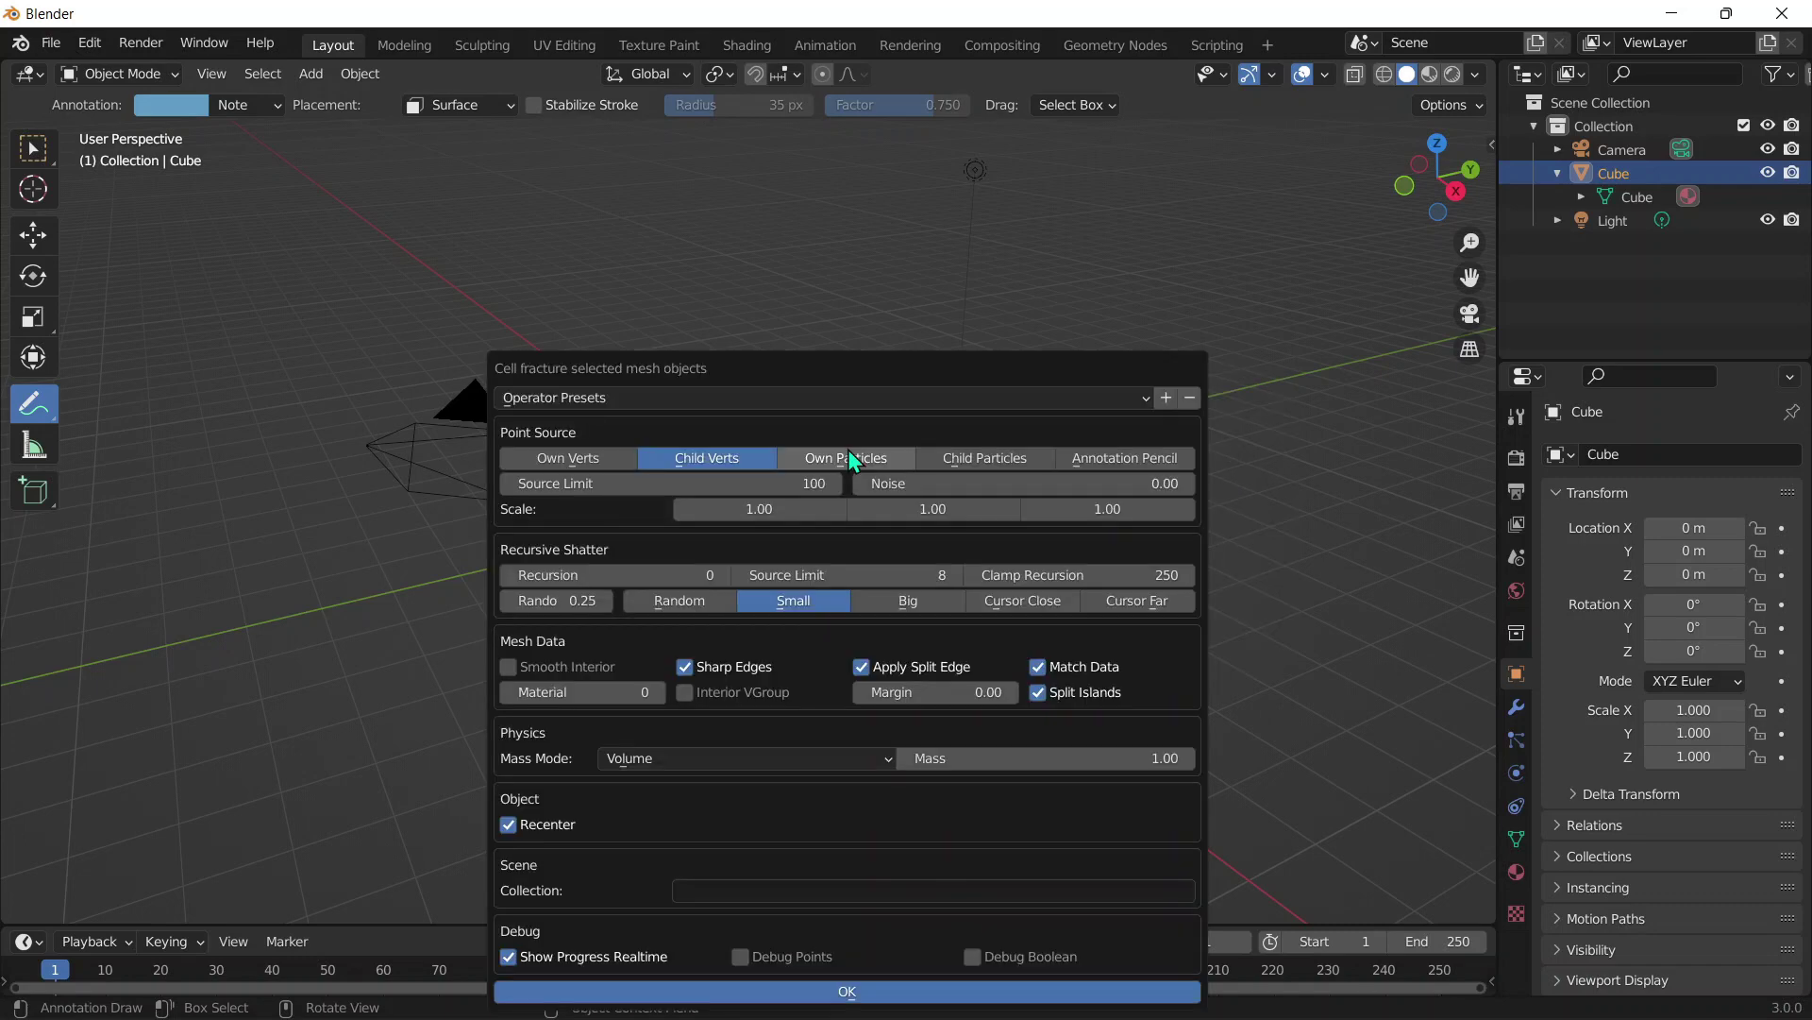
pyautogui.moveTo(881, 366); pyautogui.dragTo(1246, 178)
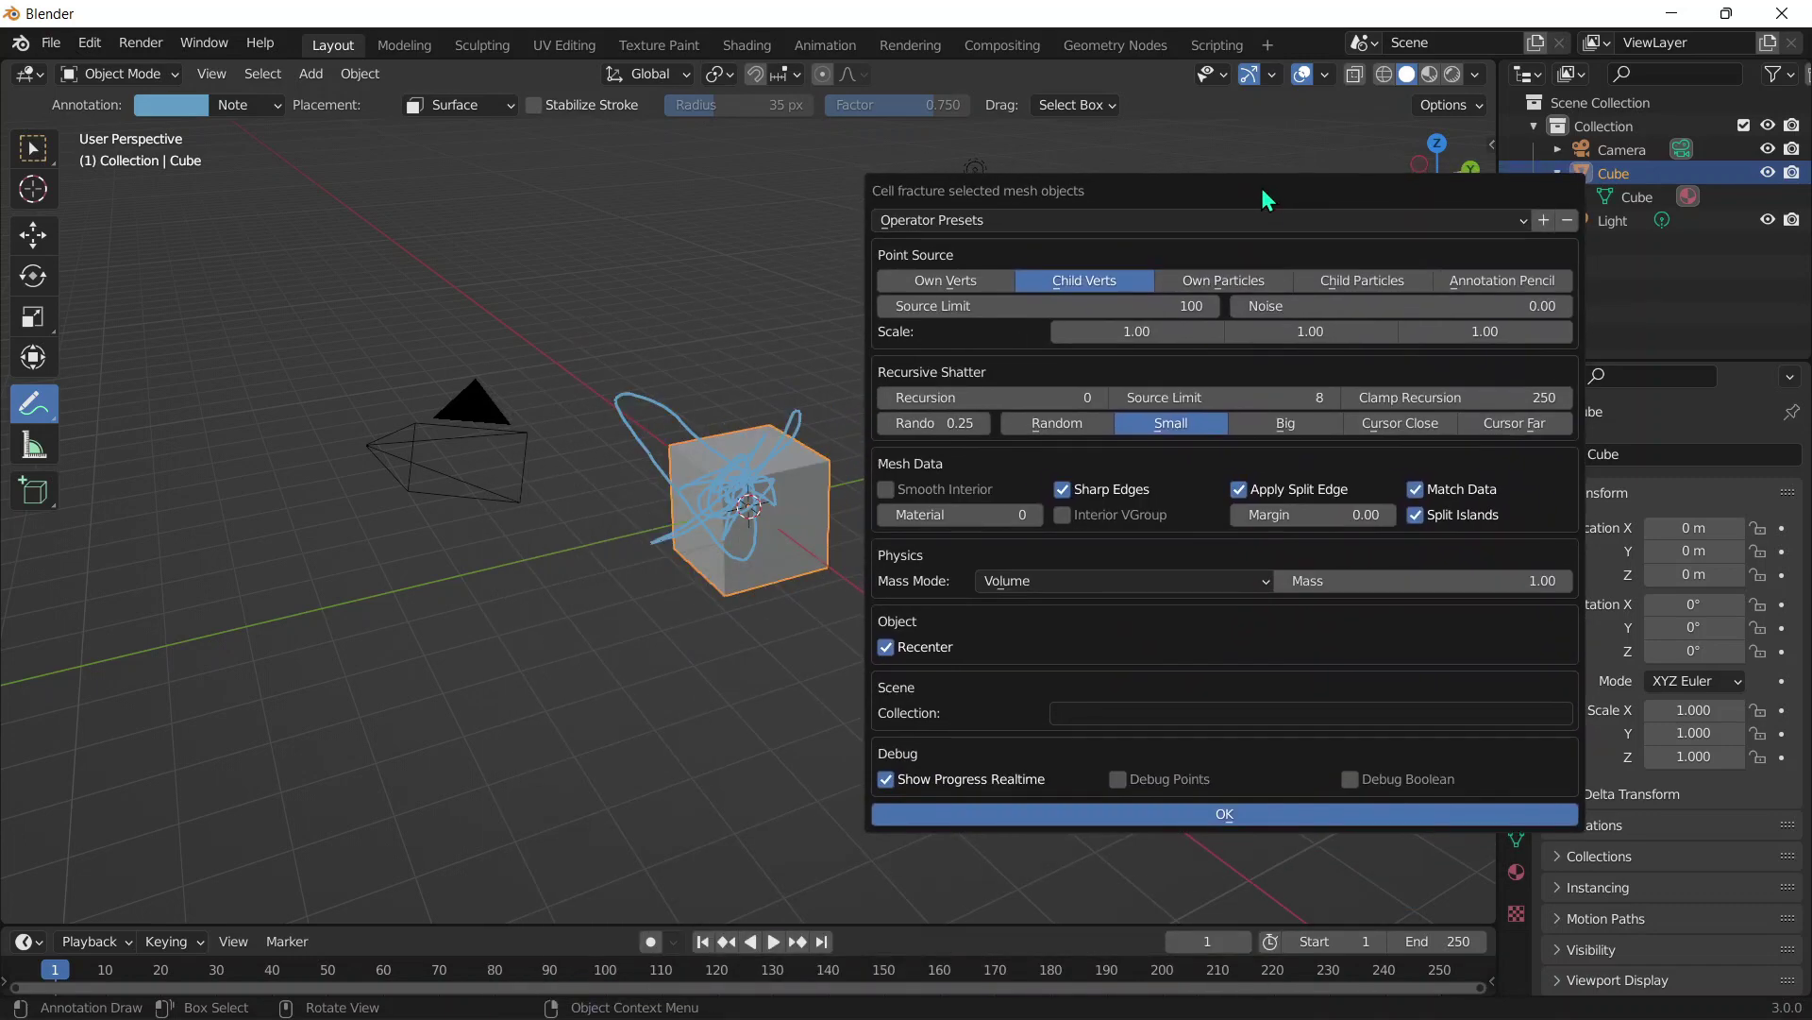
pyautogui.click(1459, 287)
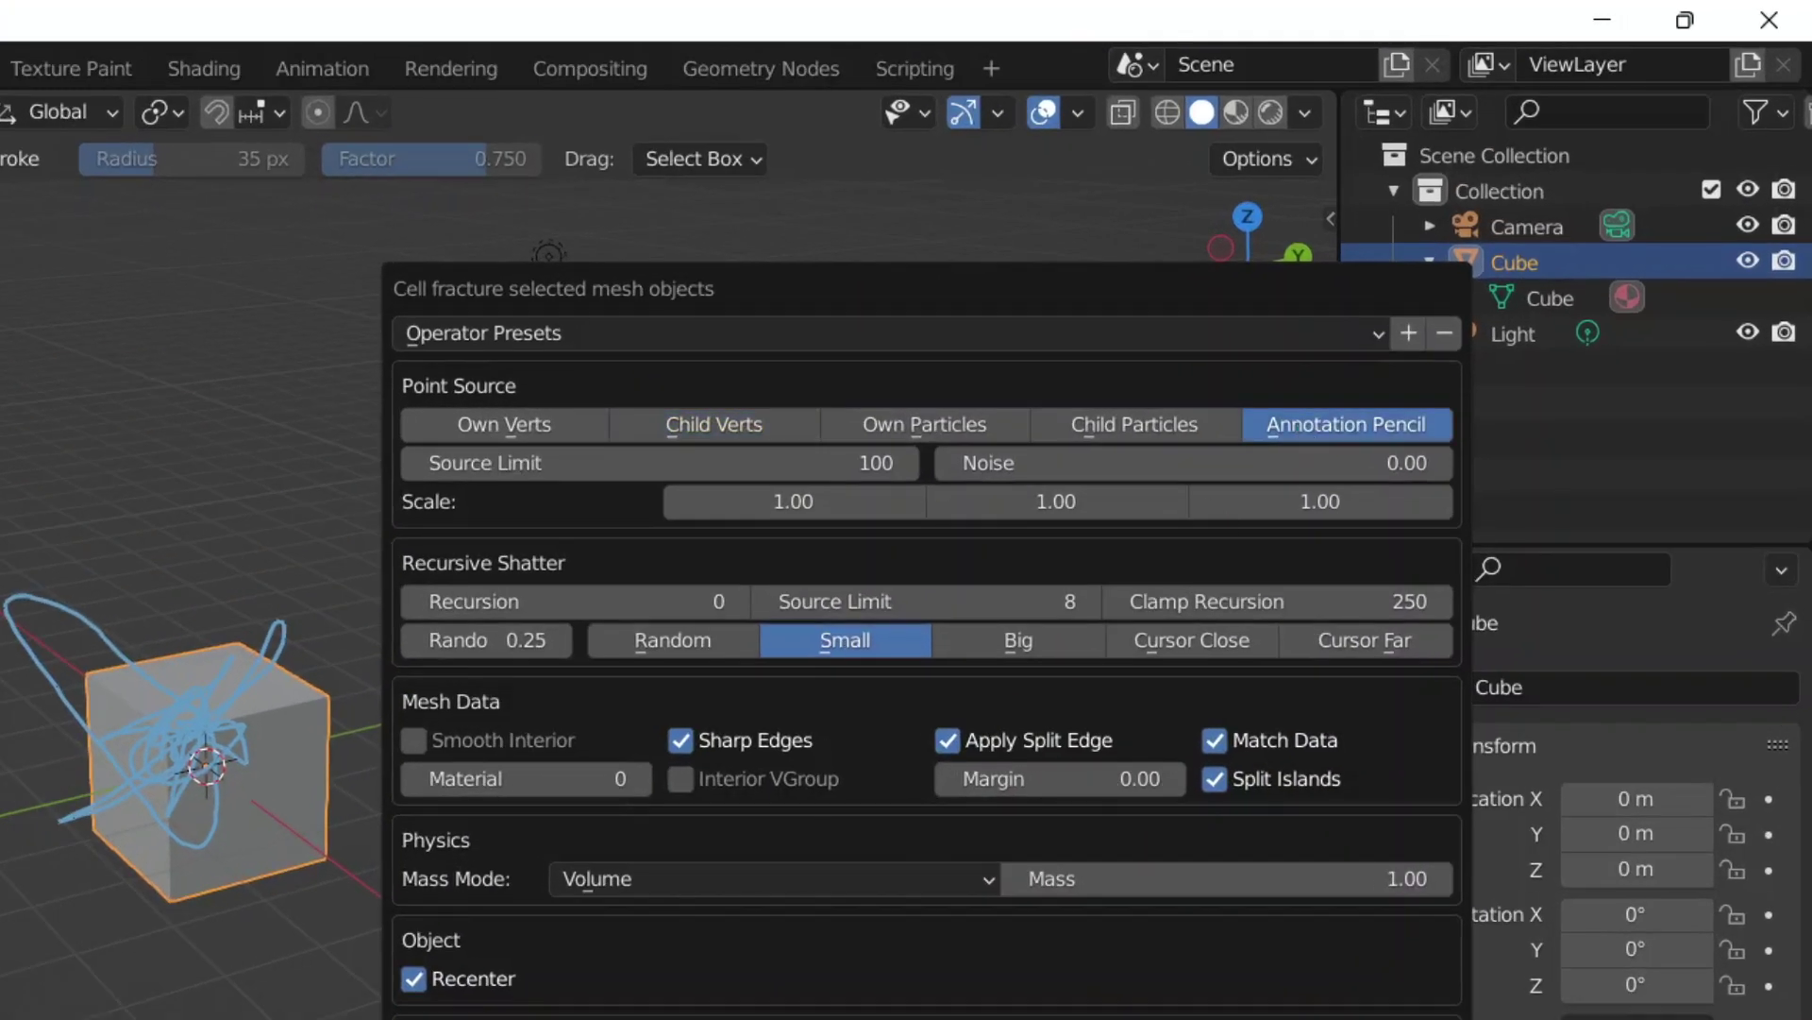
pyautogui.click(782, 1019)
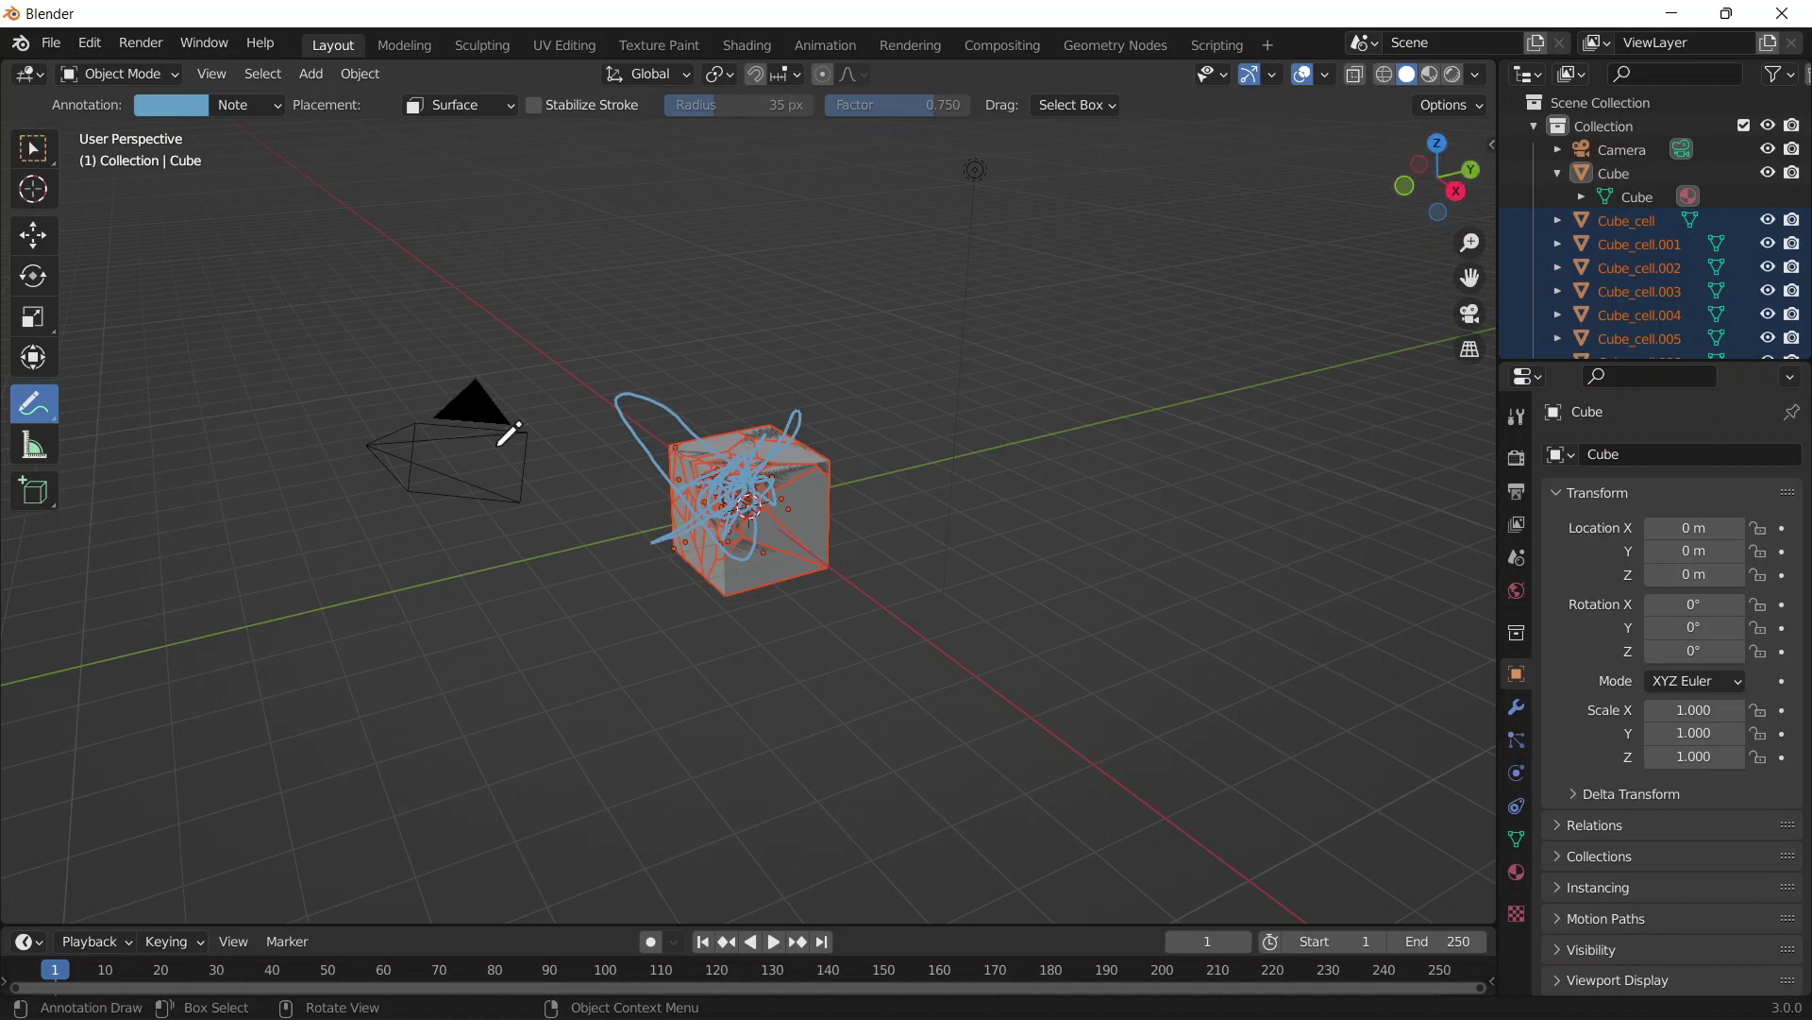
# - Erase the annotation scribbles from the cube with the Annotate Eraser
pyautogui.click(34, 404)
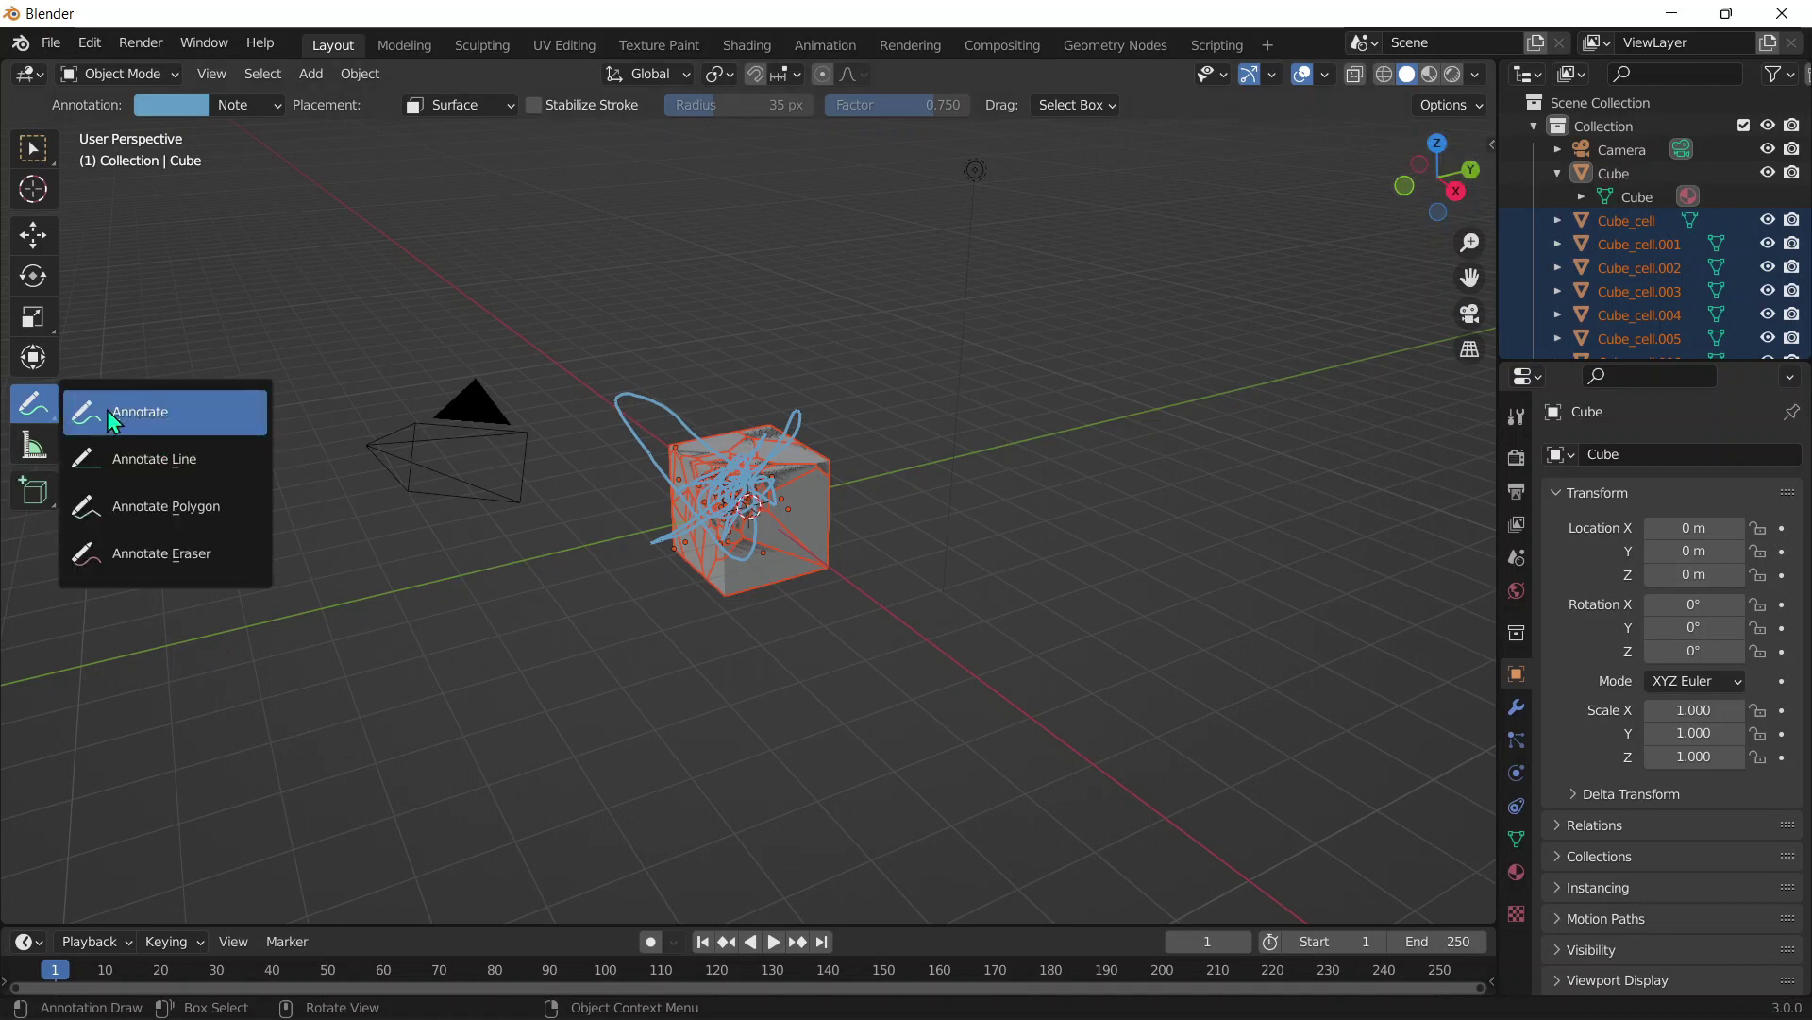
pyautogui.click(136, 549)
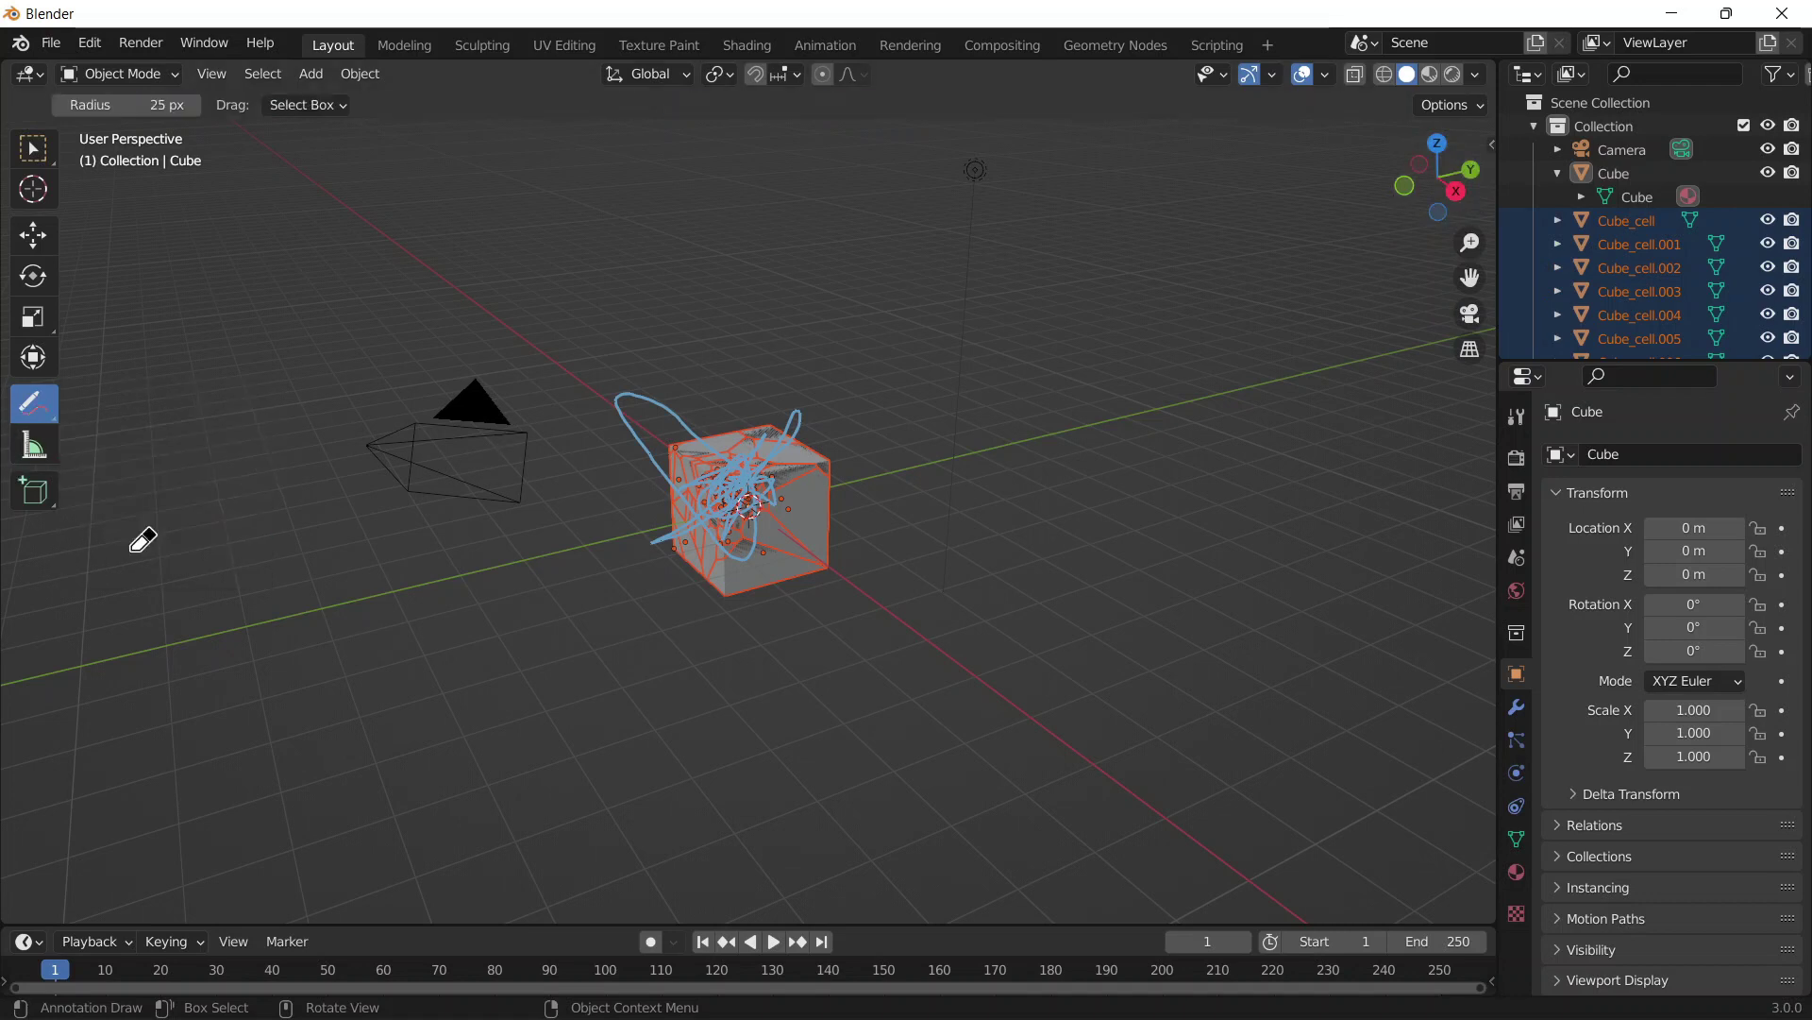
pyautogui.moveTo(744, 421)
pyautogui.mouseDown()
pyautogui.moveTo(781, 577)
pyautogui.moveTo(527, 320)
pyautogui.moveTo(769, 532)
pyautogui.moveTo(869, 766)
pyautogui.moveTo(687, 471)
pyautogui.moveTo(603, 454)
pyautogui.moveTo(729, 541)
pyautogui.moveTo(721, 443)
pyautogui.moveTo(800, 457)
pyautogui.moveTo(817, 384)
pyautogui.mouseUp()
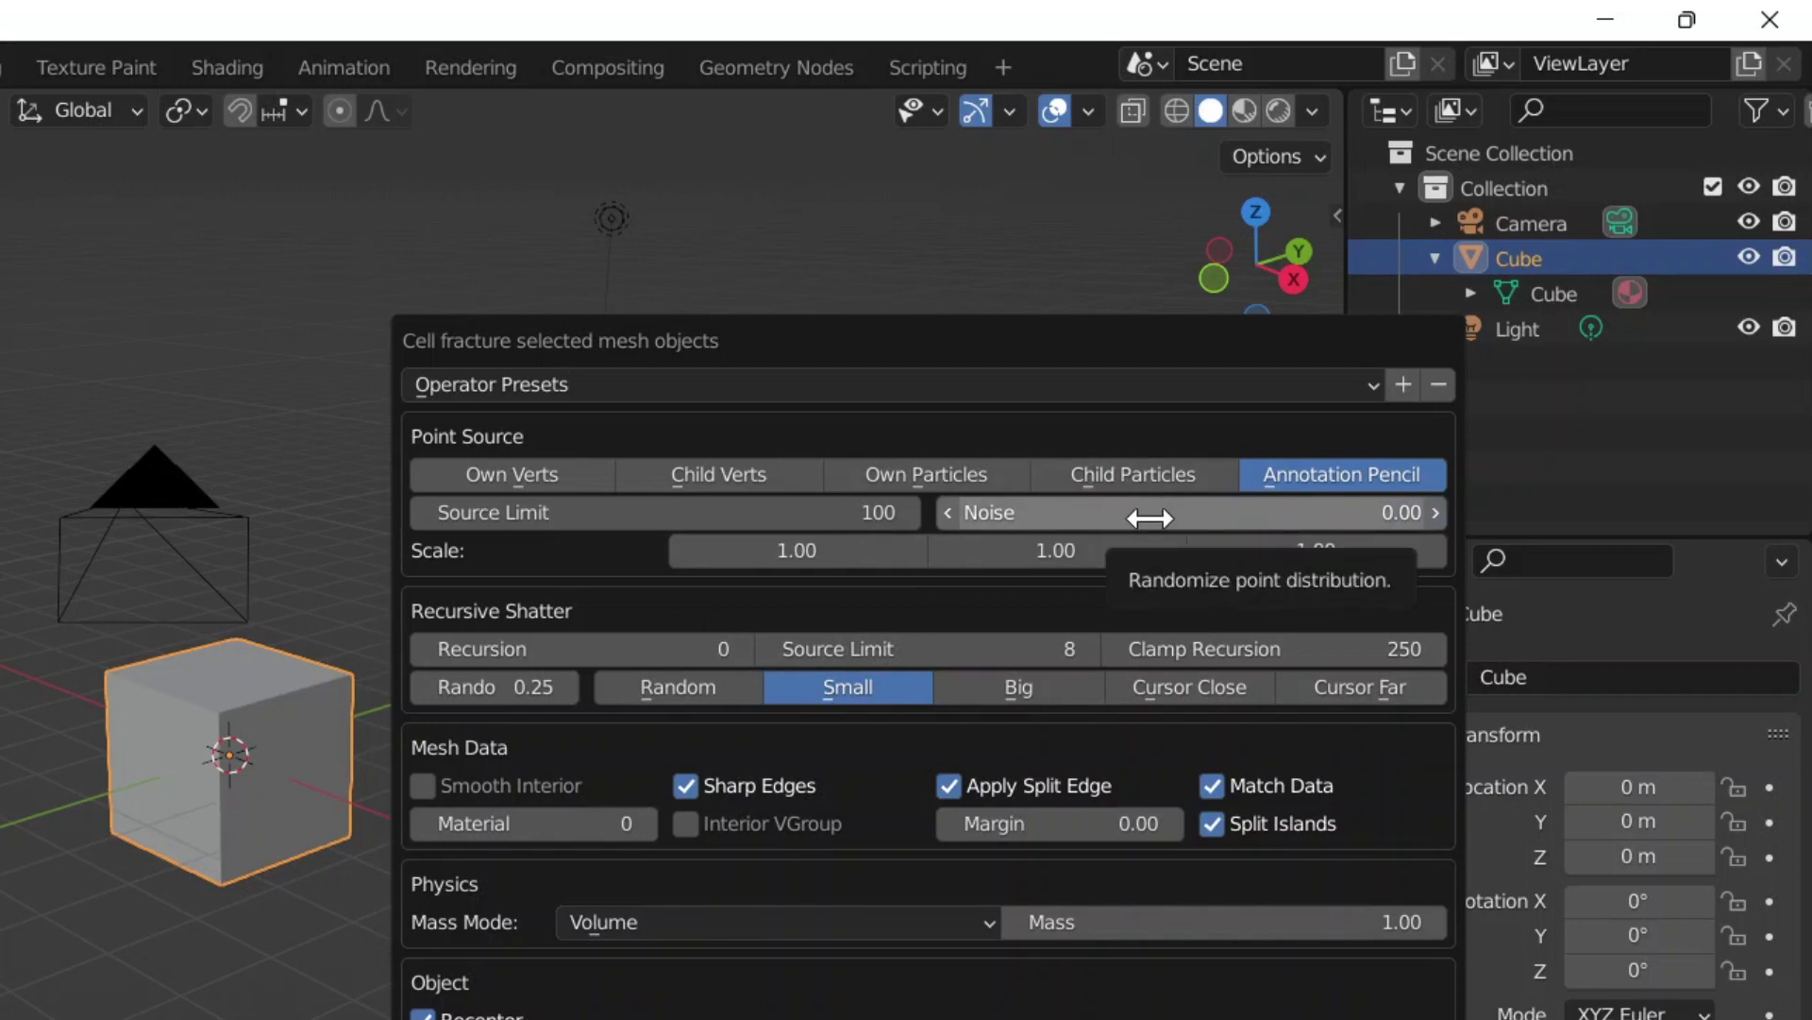
# - Fracture the cube with Own Verts as point source, then undo it
pyautogui.click(447, 463)
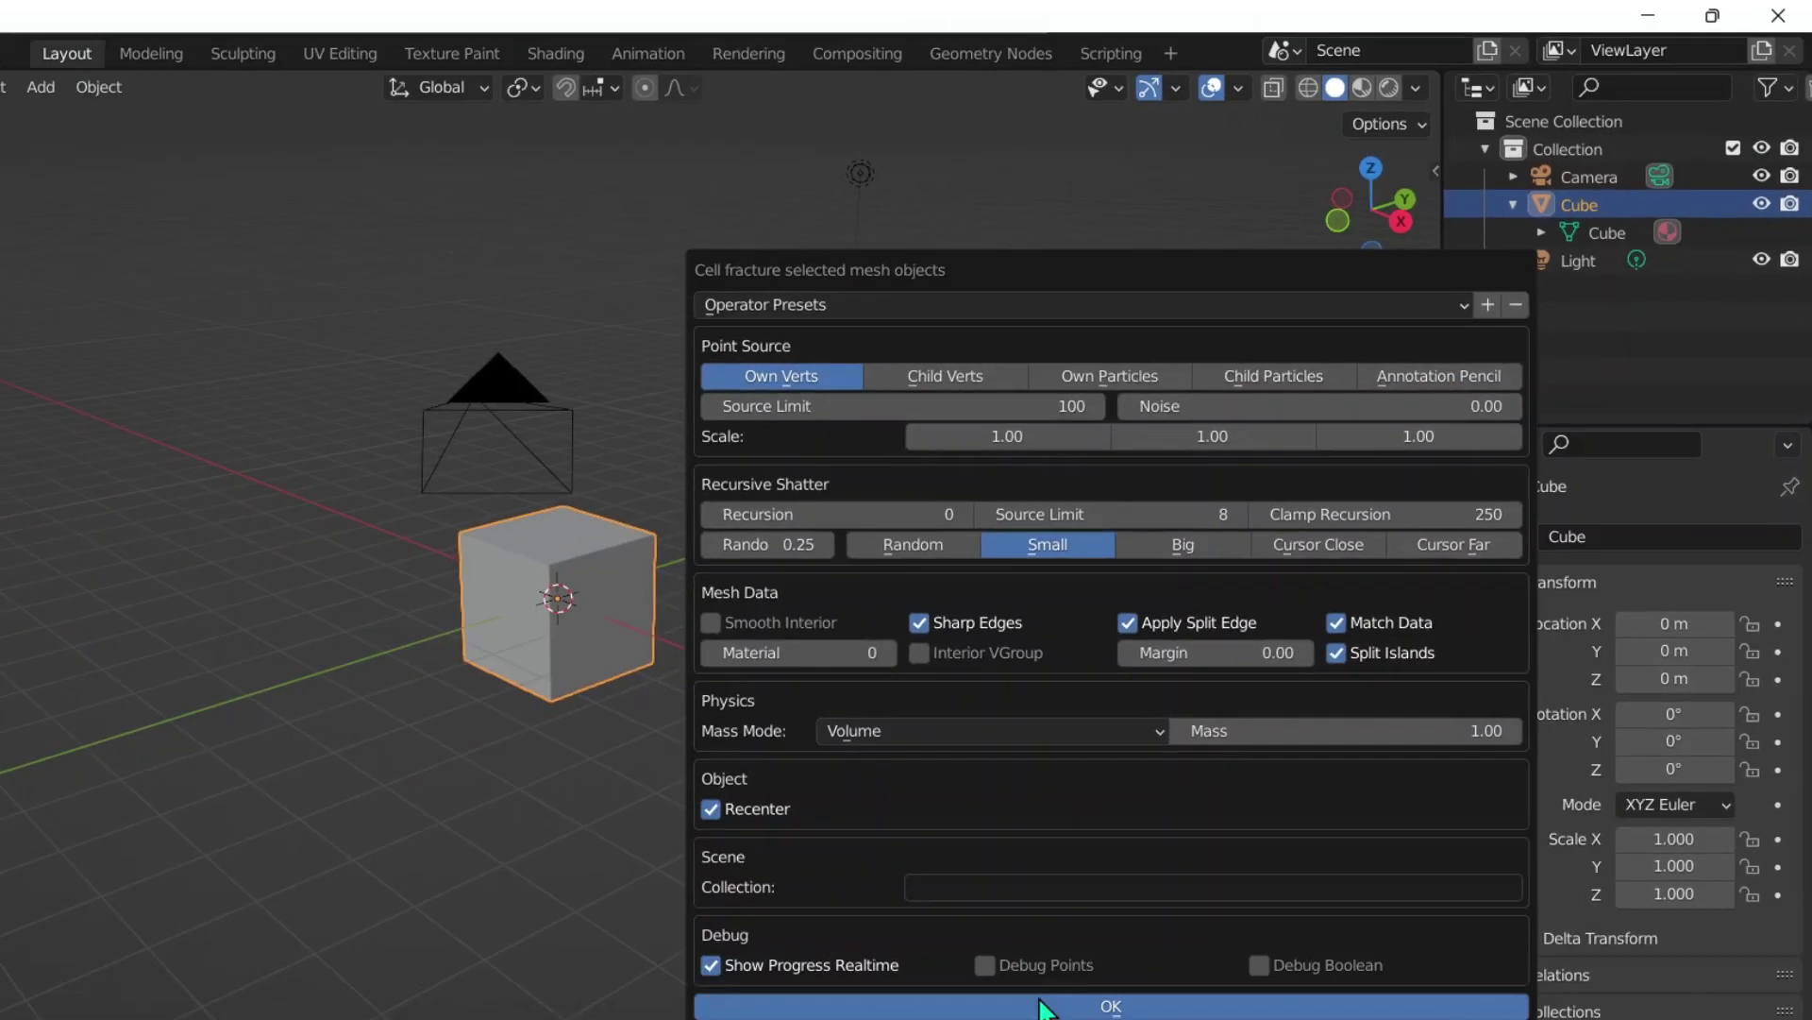
pyautogui.click(1095, 1002)
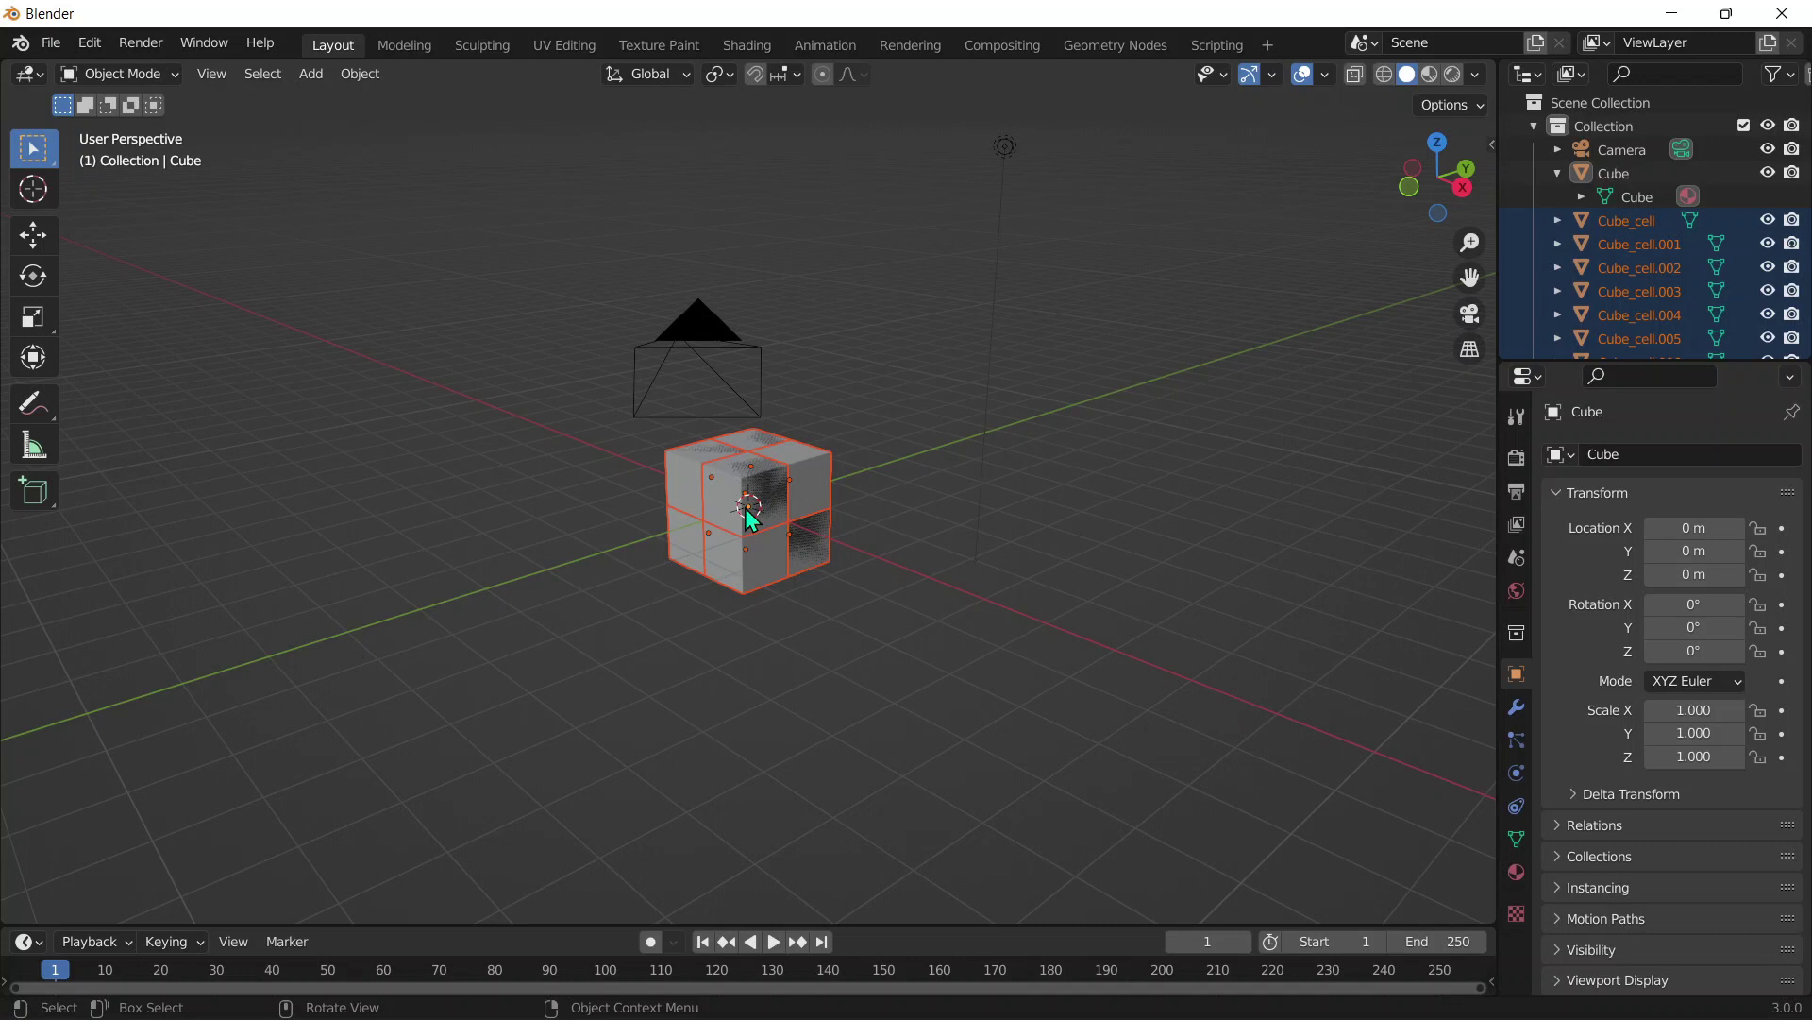
pyautogui.hotkey('ctrl', 'z')
# - Reopen the fracture settings, raise Point Noise to 1.00, and fracture the cube again
pyautogui.hotkey('shift', 'r')
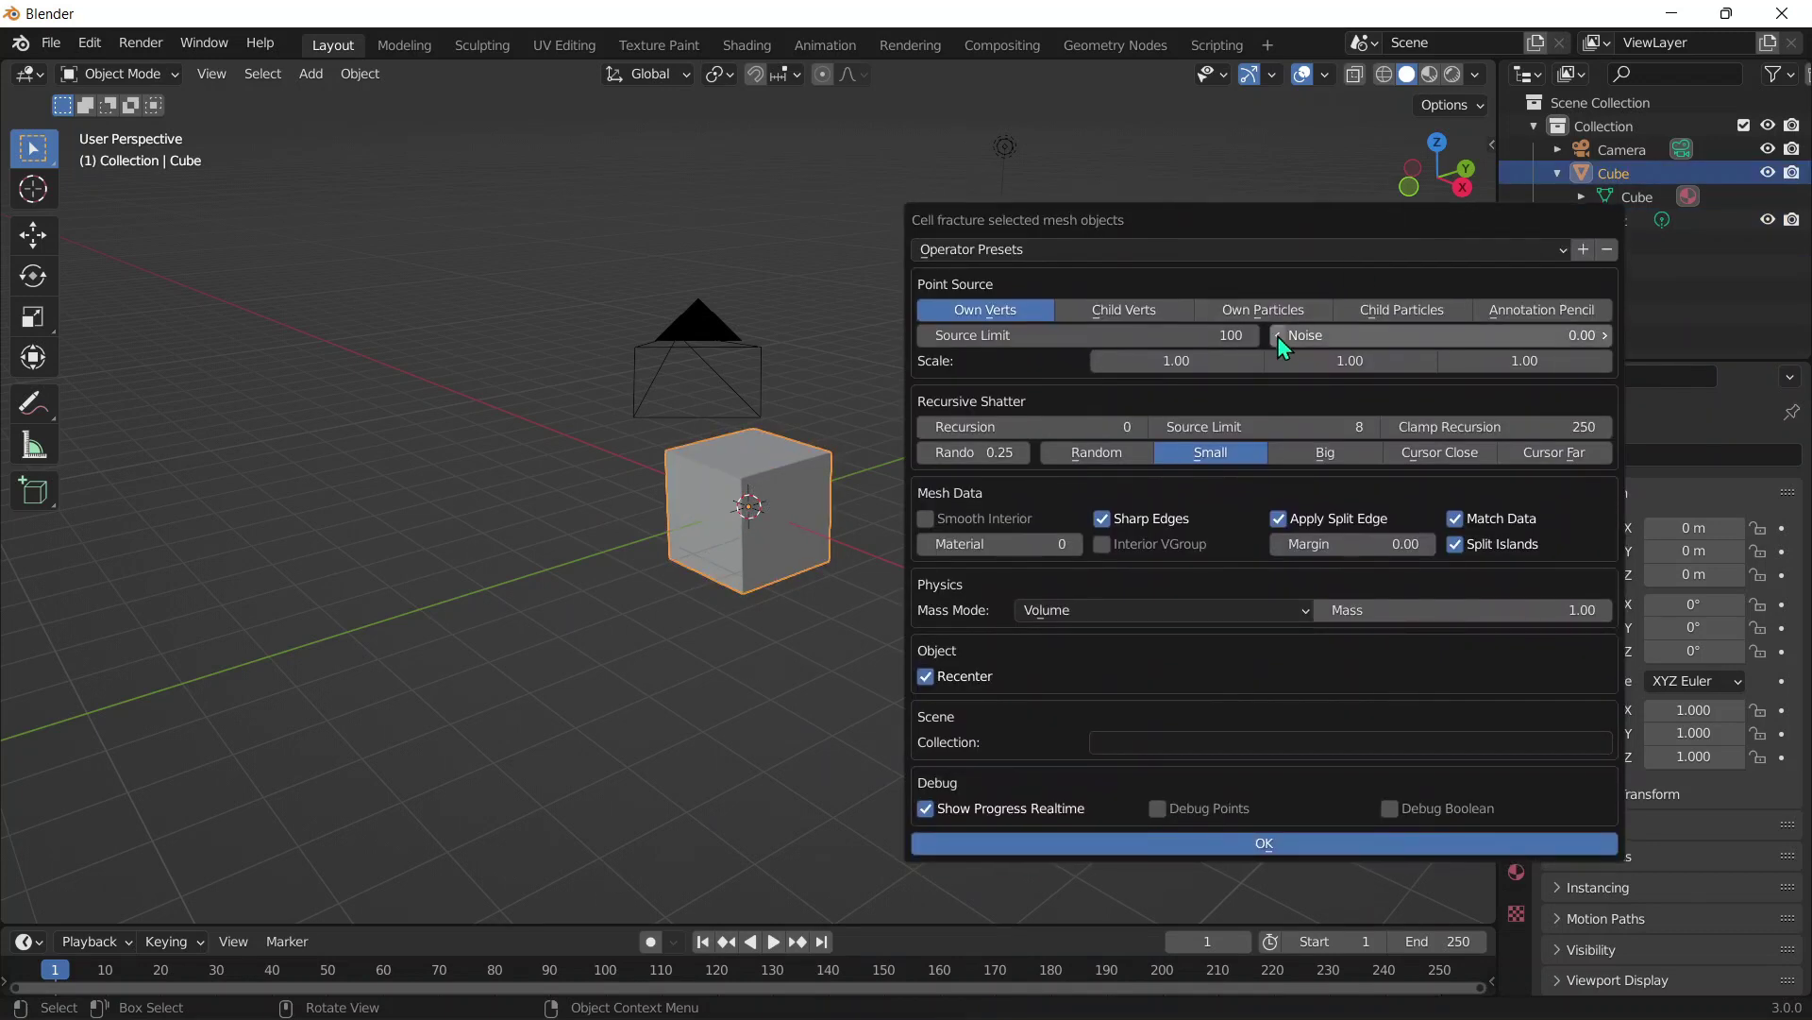
pyautogui.moveTo(1440, 335); pyautogui.dragTo(1595, 336)
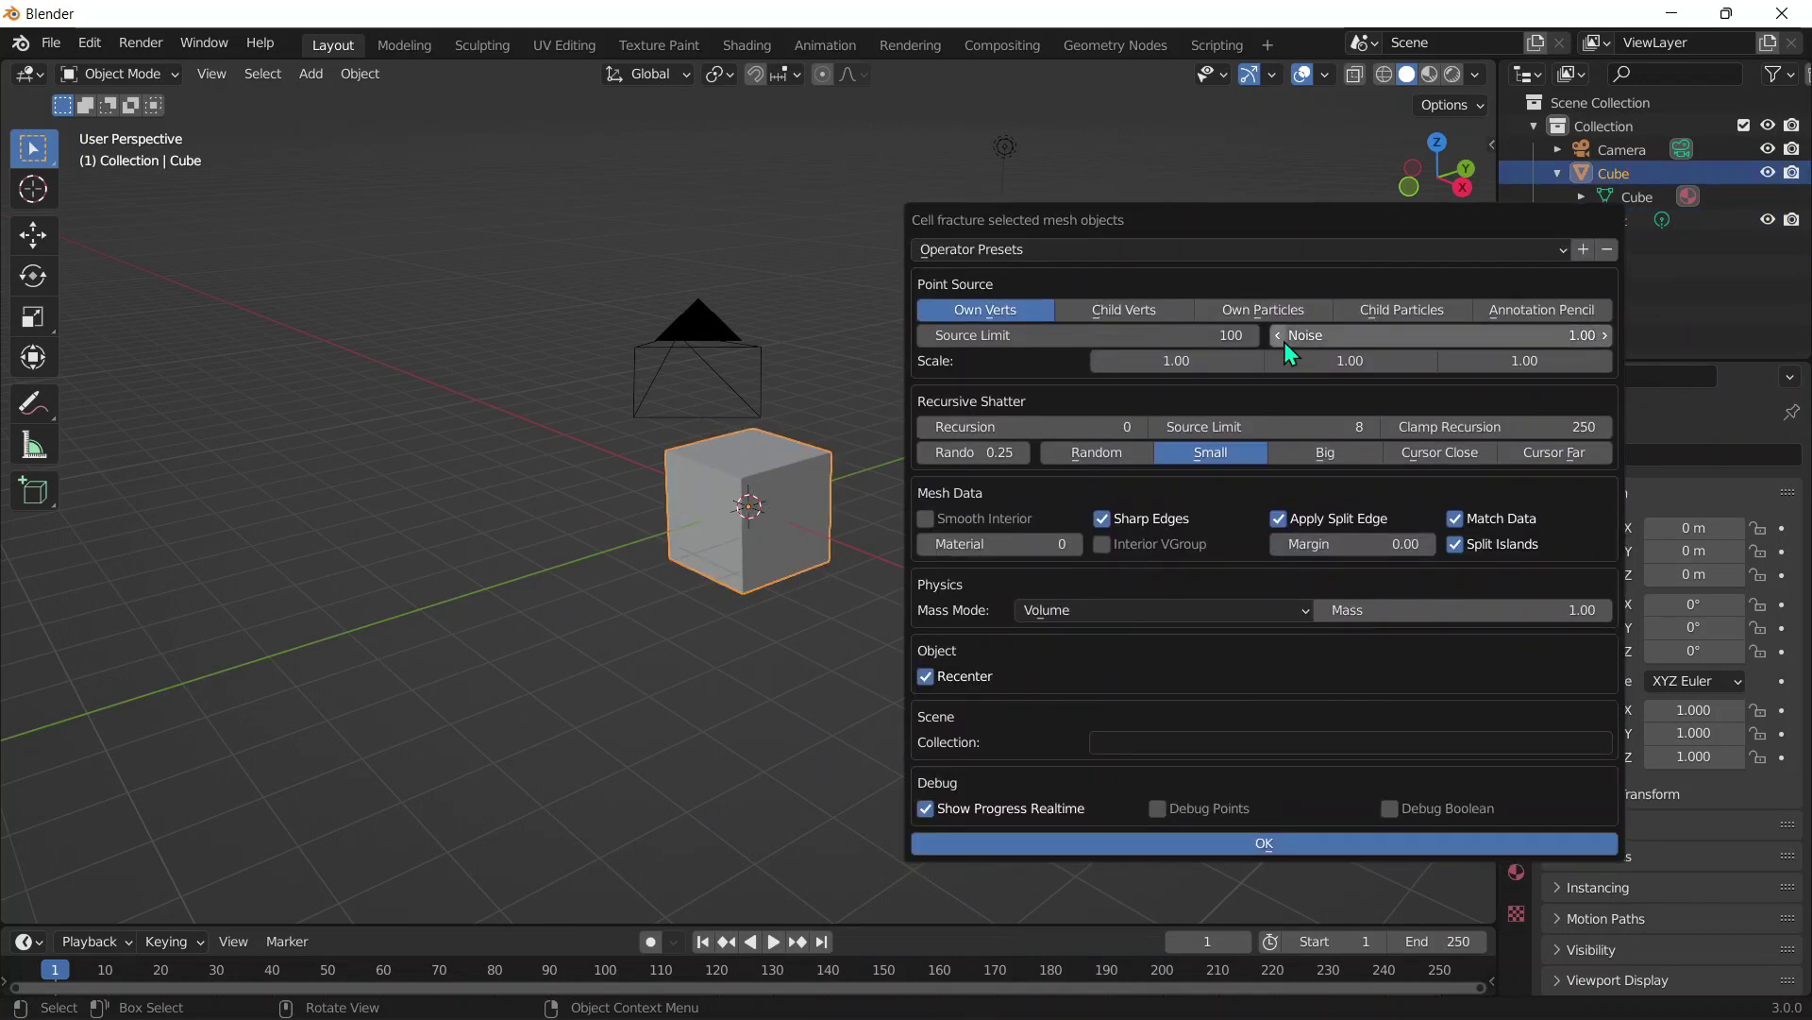
pyautogui.click(1144, 842)
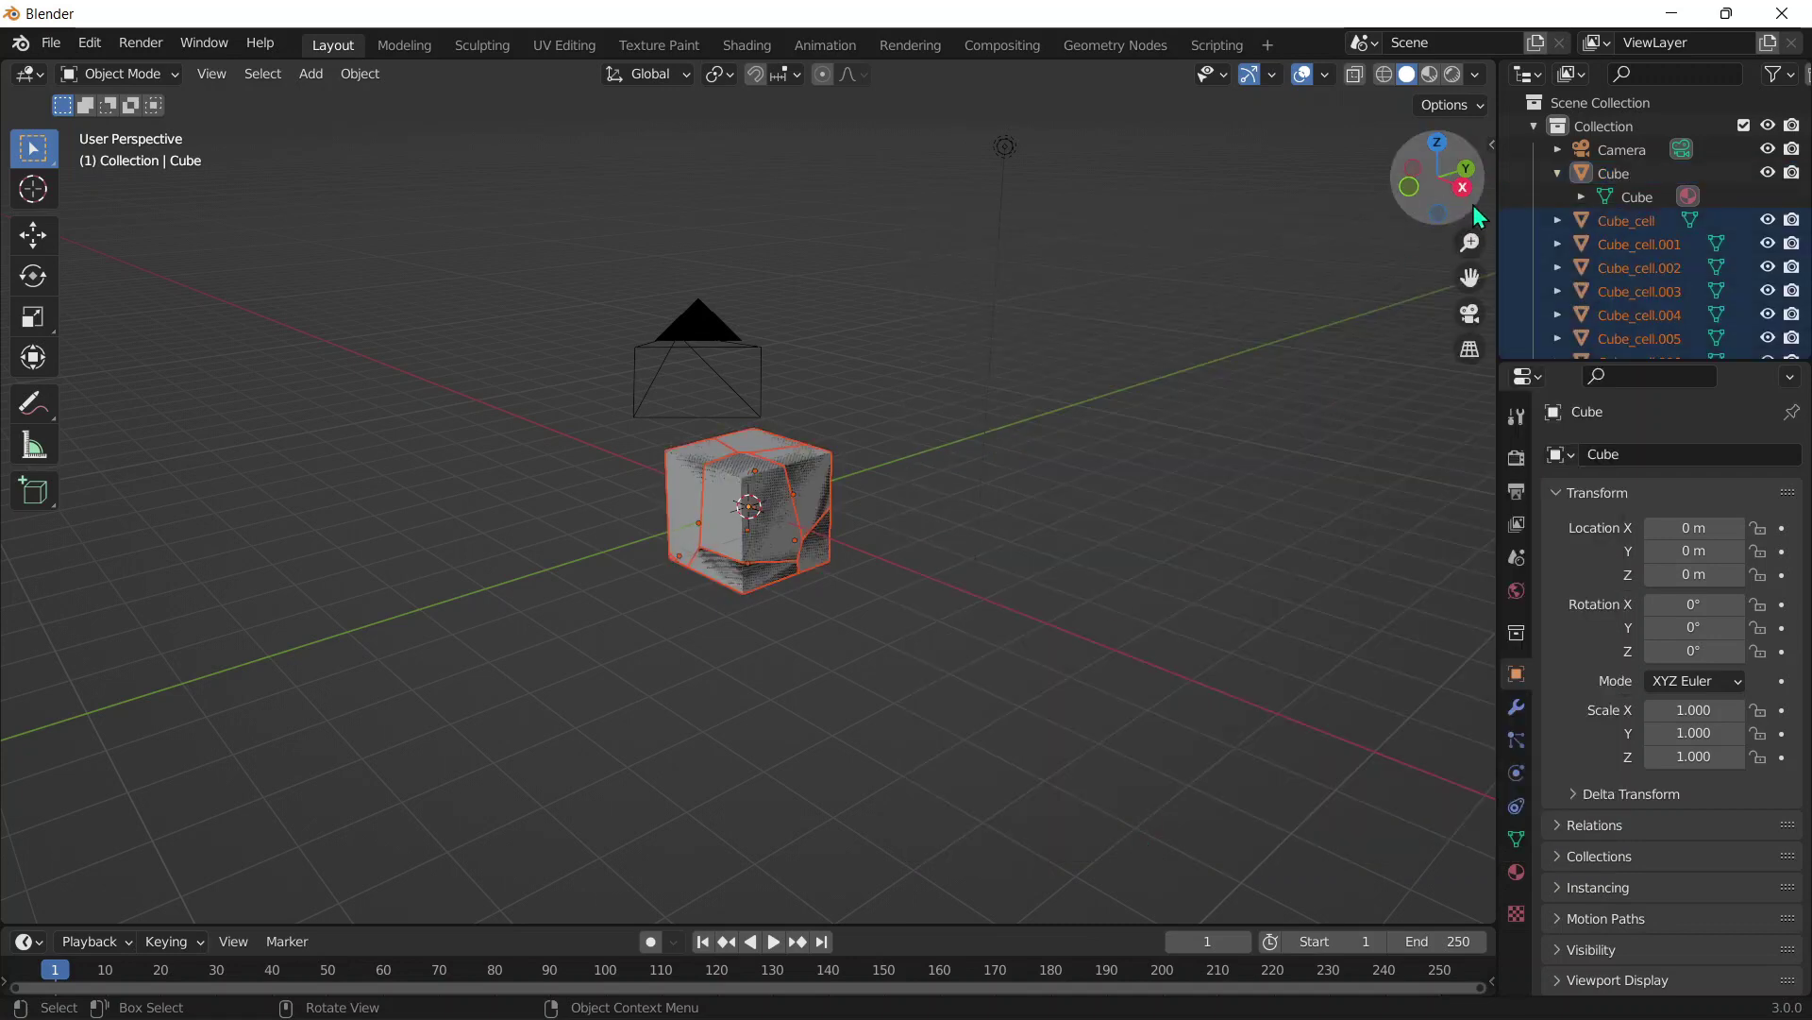
pyautogui.moveTo(1468, 203)
pyautogui.mouseDown()
pyautogui.moveTo(1359, 222)
pyautogui.moveTo(1459, 185)
pyautogui.mouseUp()
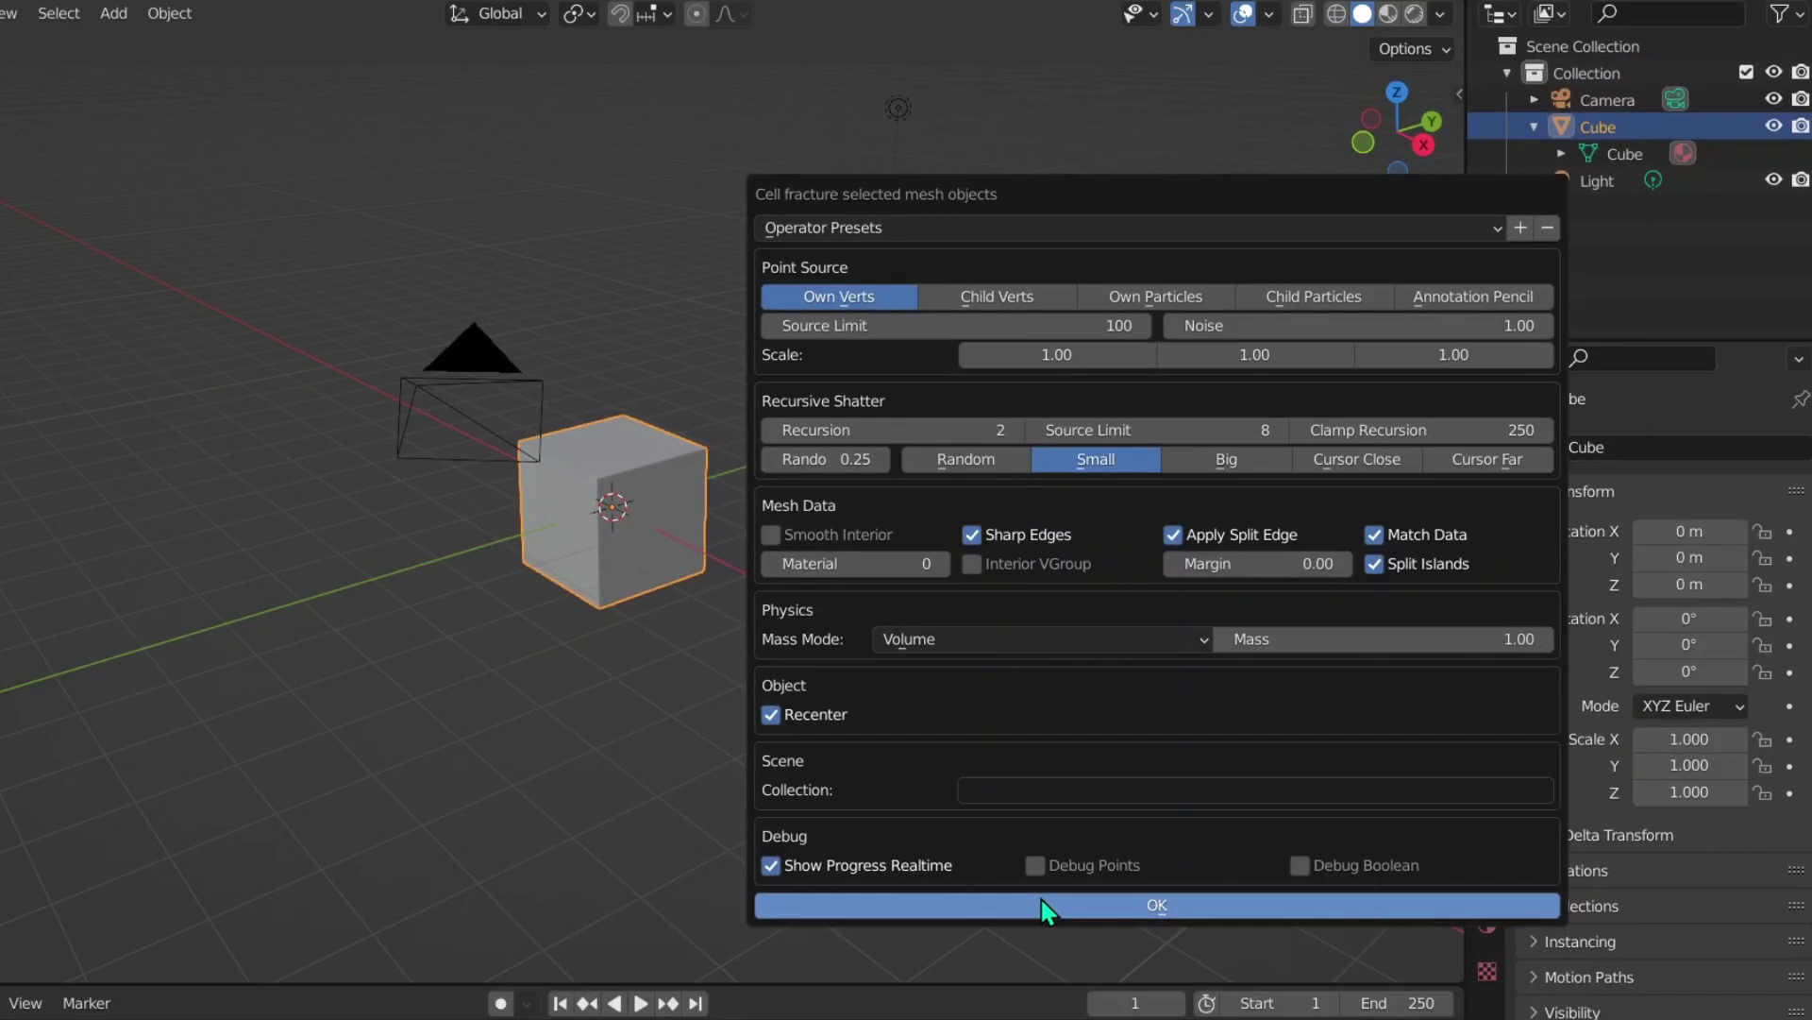
# - Run the recursive fracture, then delete the original Cube, leaving only Cube_cell pieces
pyautogui.click(785, 1018)
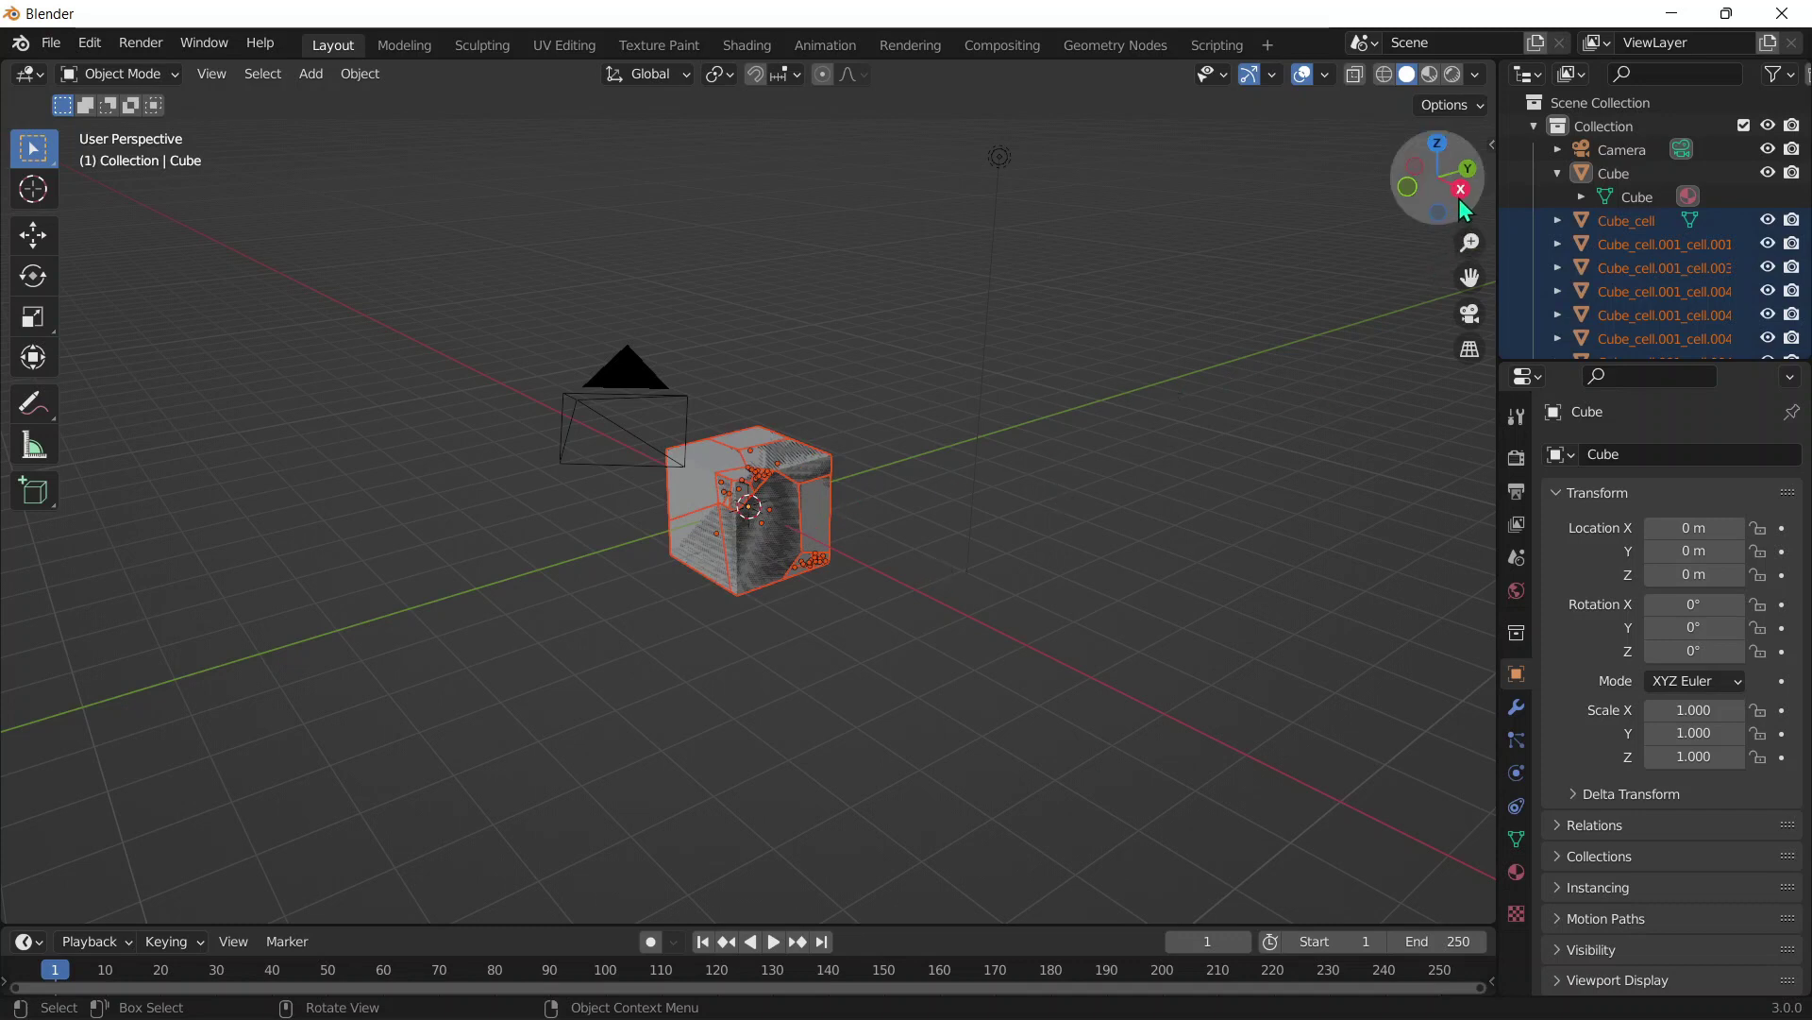
pyautogui.moveTo(1464, 194); pyautogui.dragTo(797, 478)
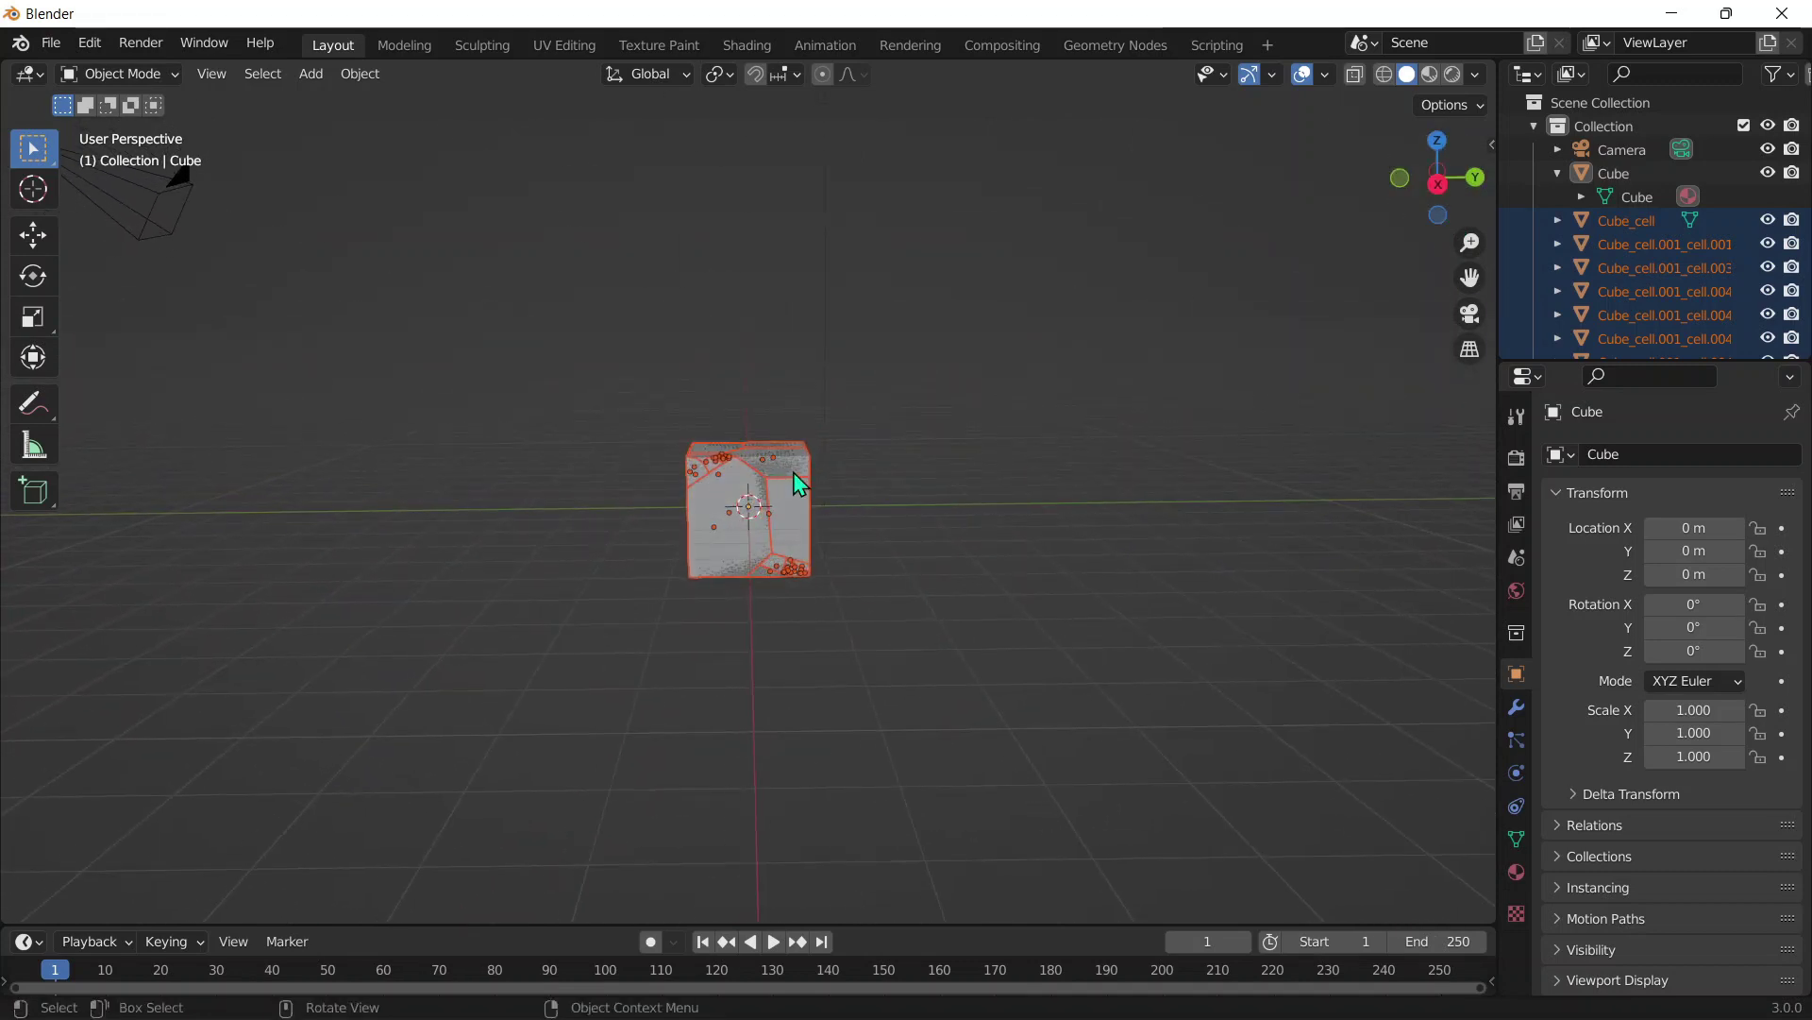
pyautogui.click(1638, 174)
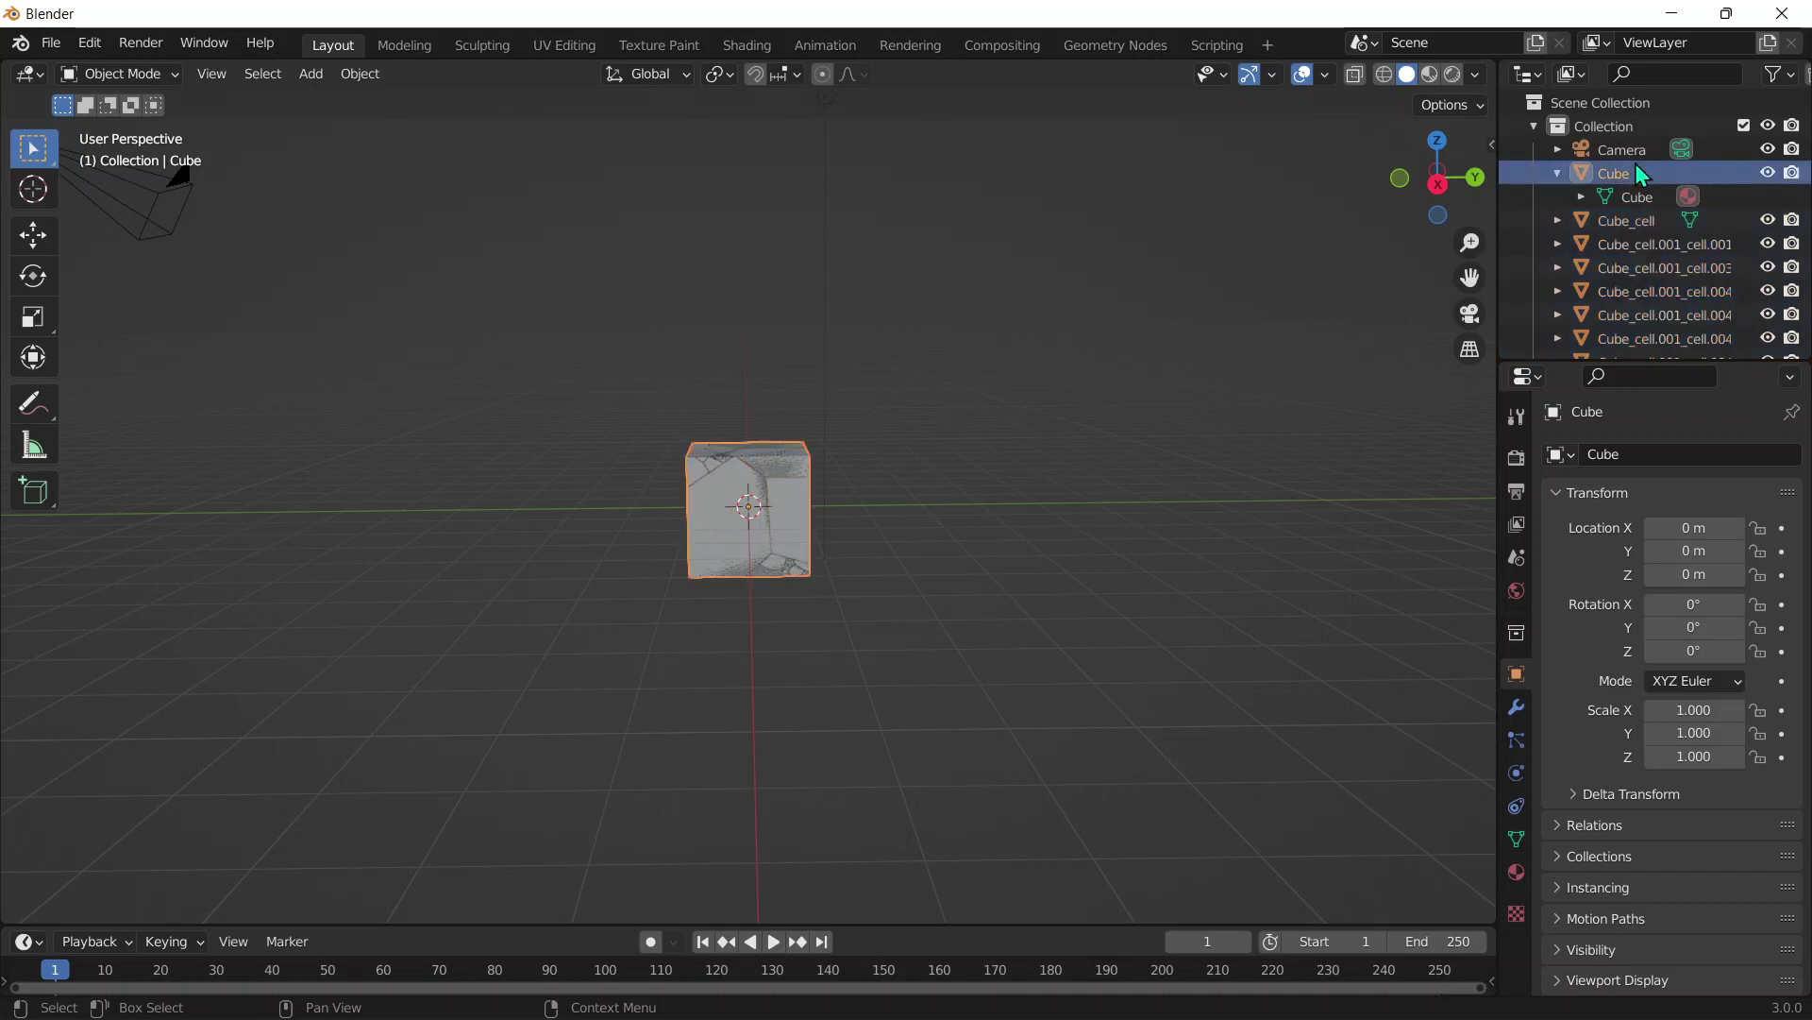
pyautogui.press('Delete')
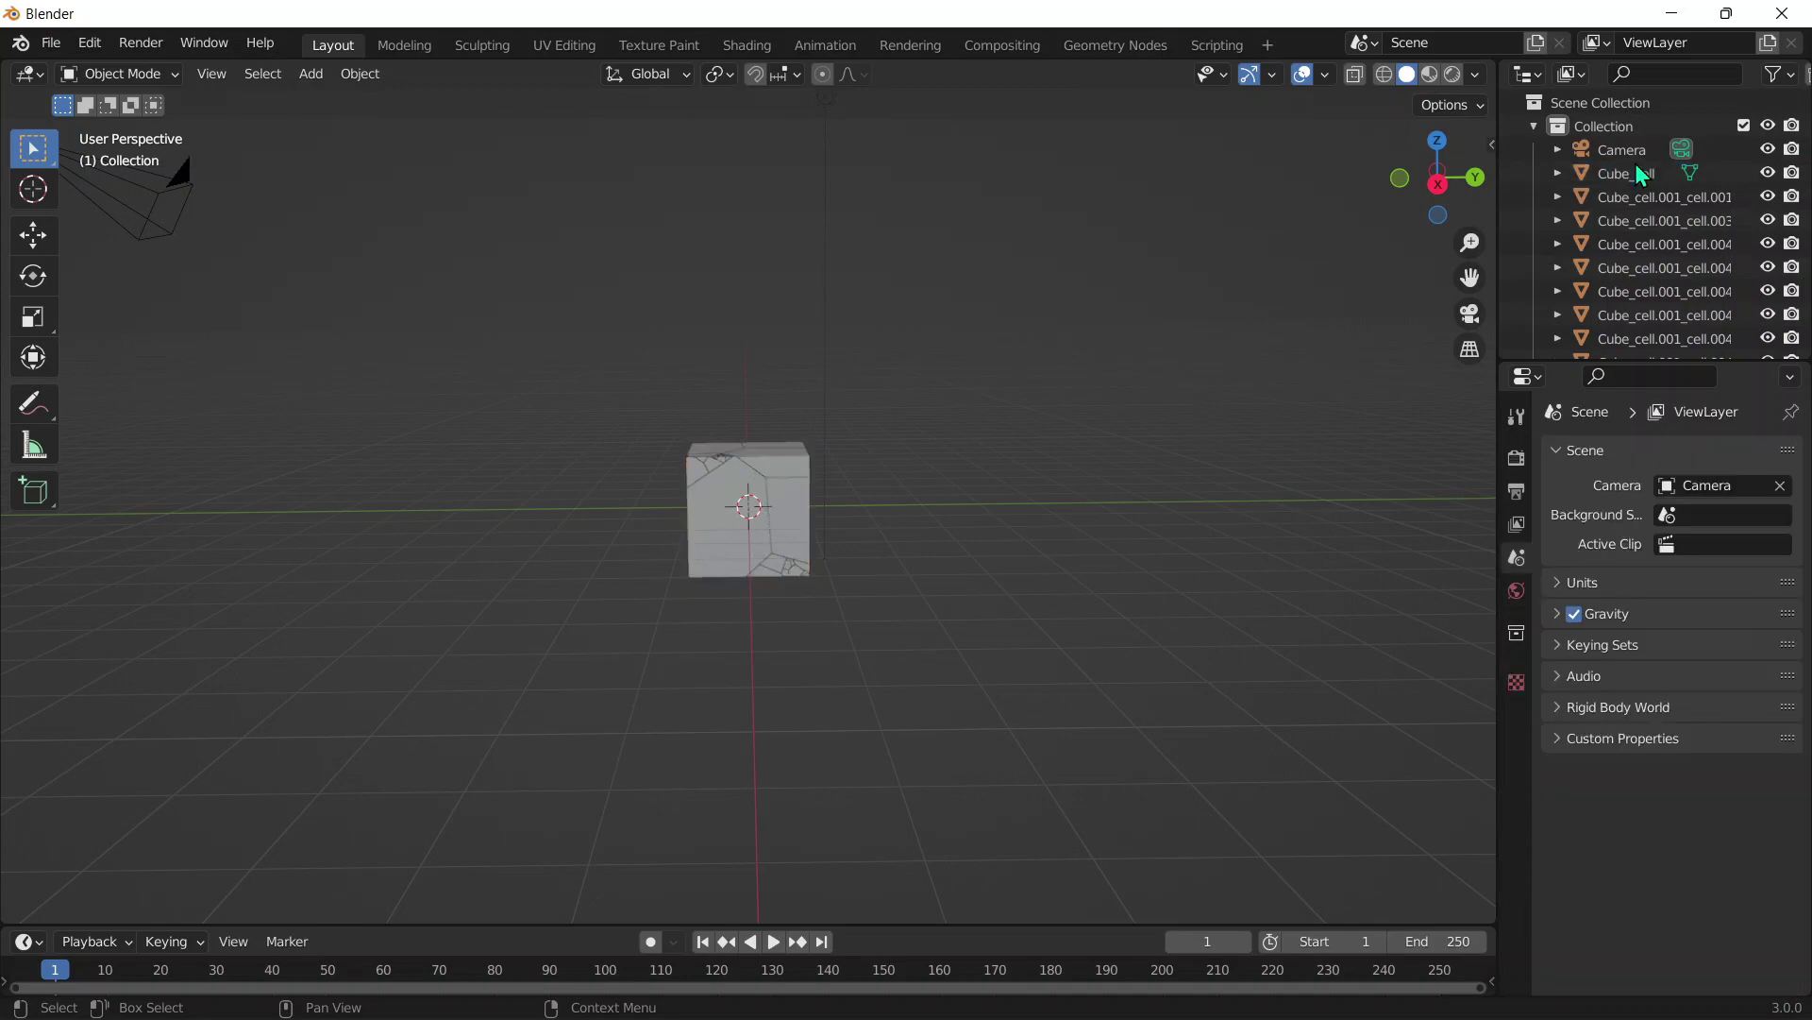
pyautogui.moveTo(1441, 191); pyautogui.dragTo(700, 566)
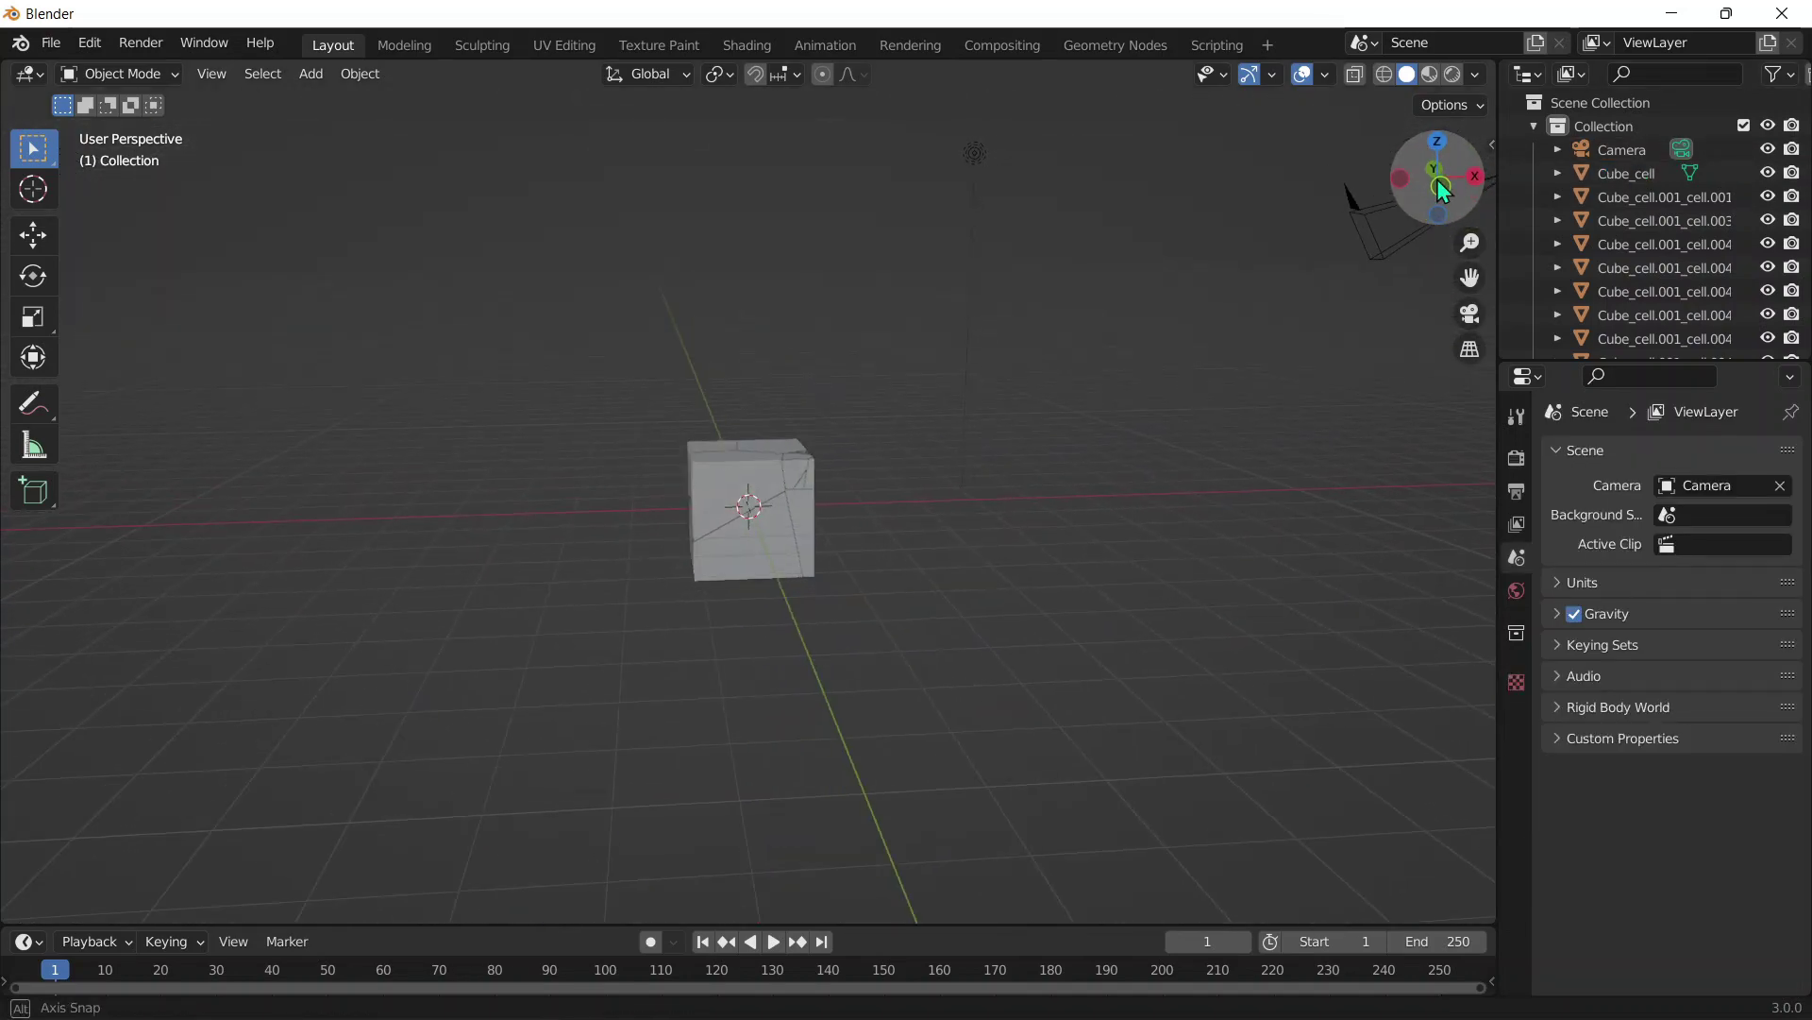
# - Add an Active rigid body (1 kg, Convex Hull) to the front fragment Cube_cell.006
pyautogui.click(732, 503)
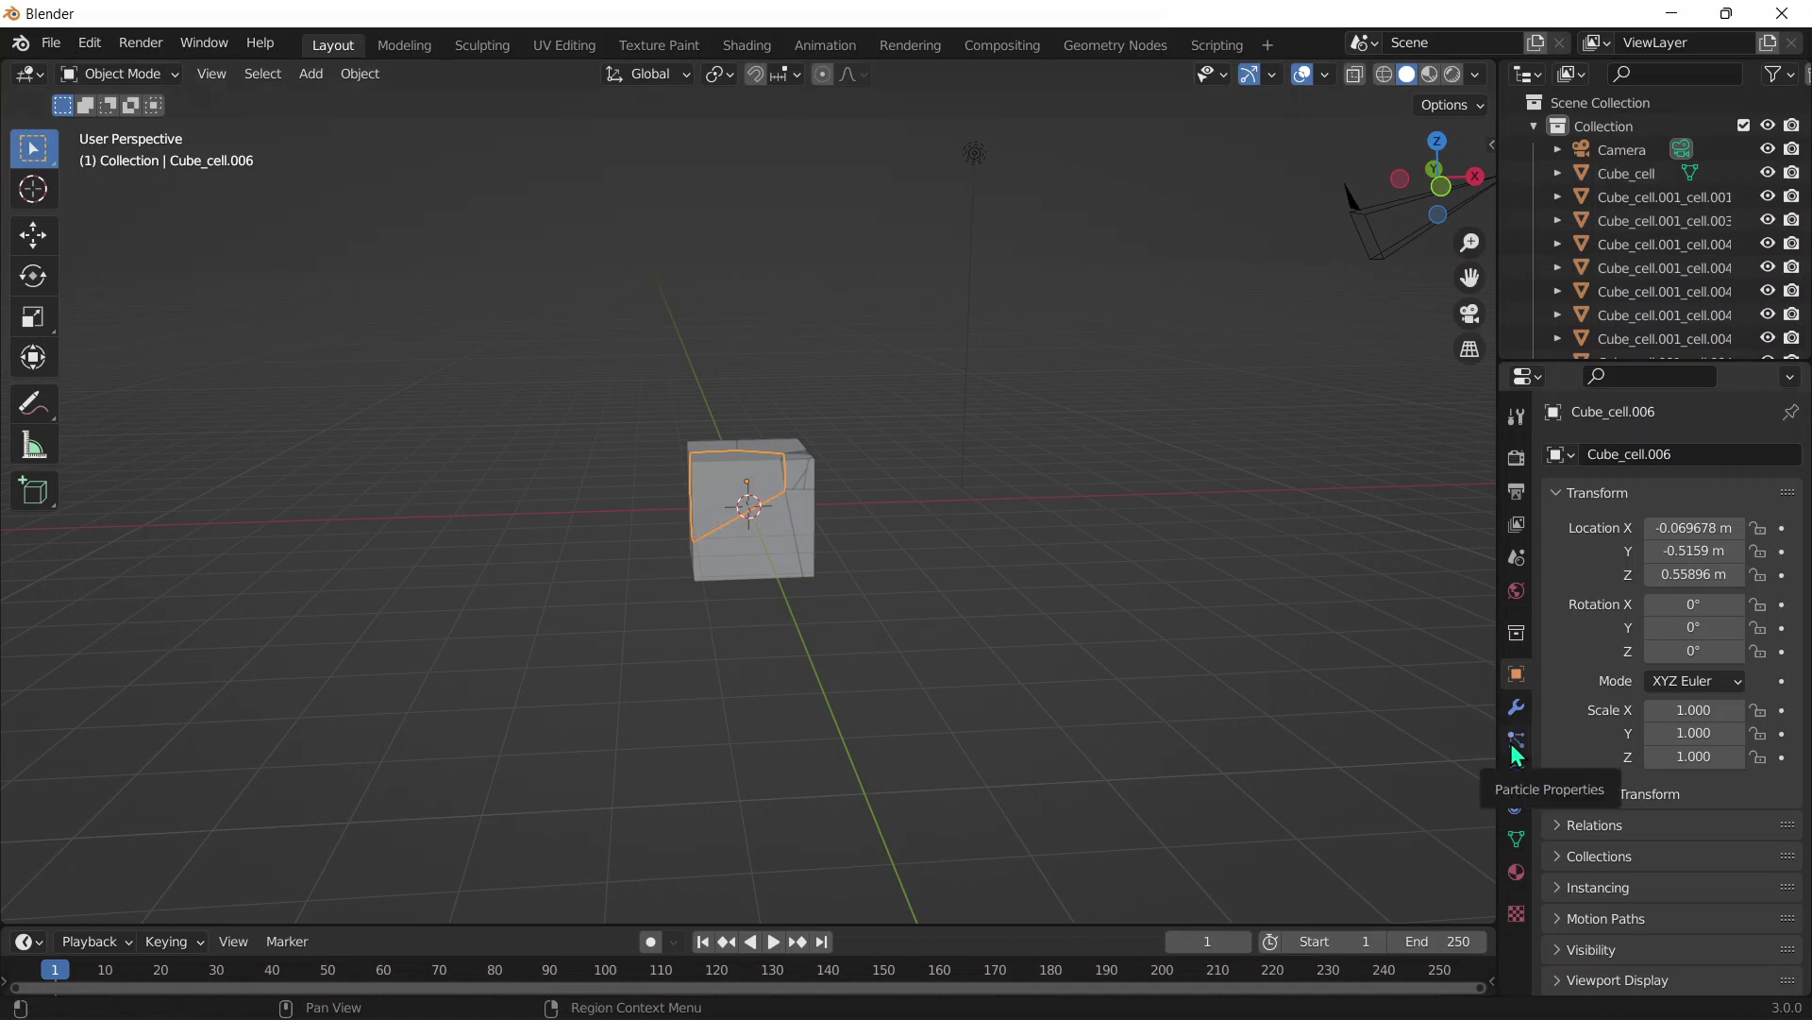
pyautogui.click(1516, 774)
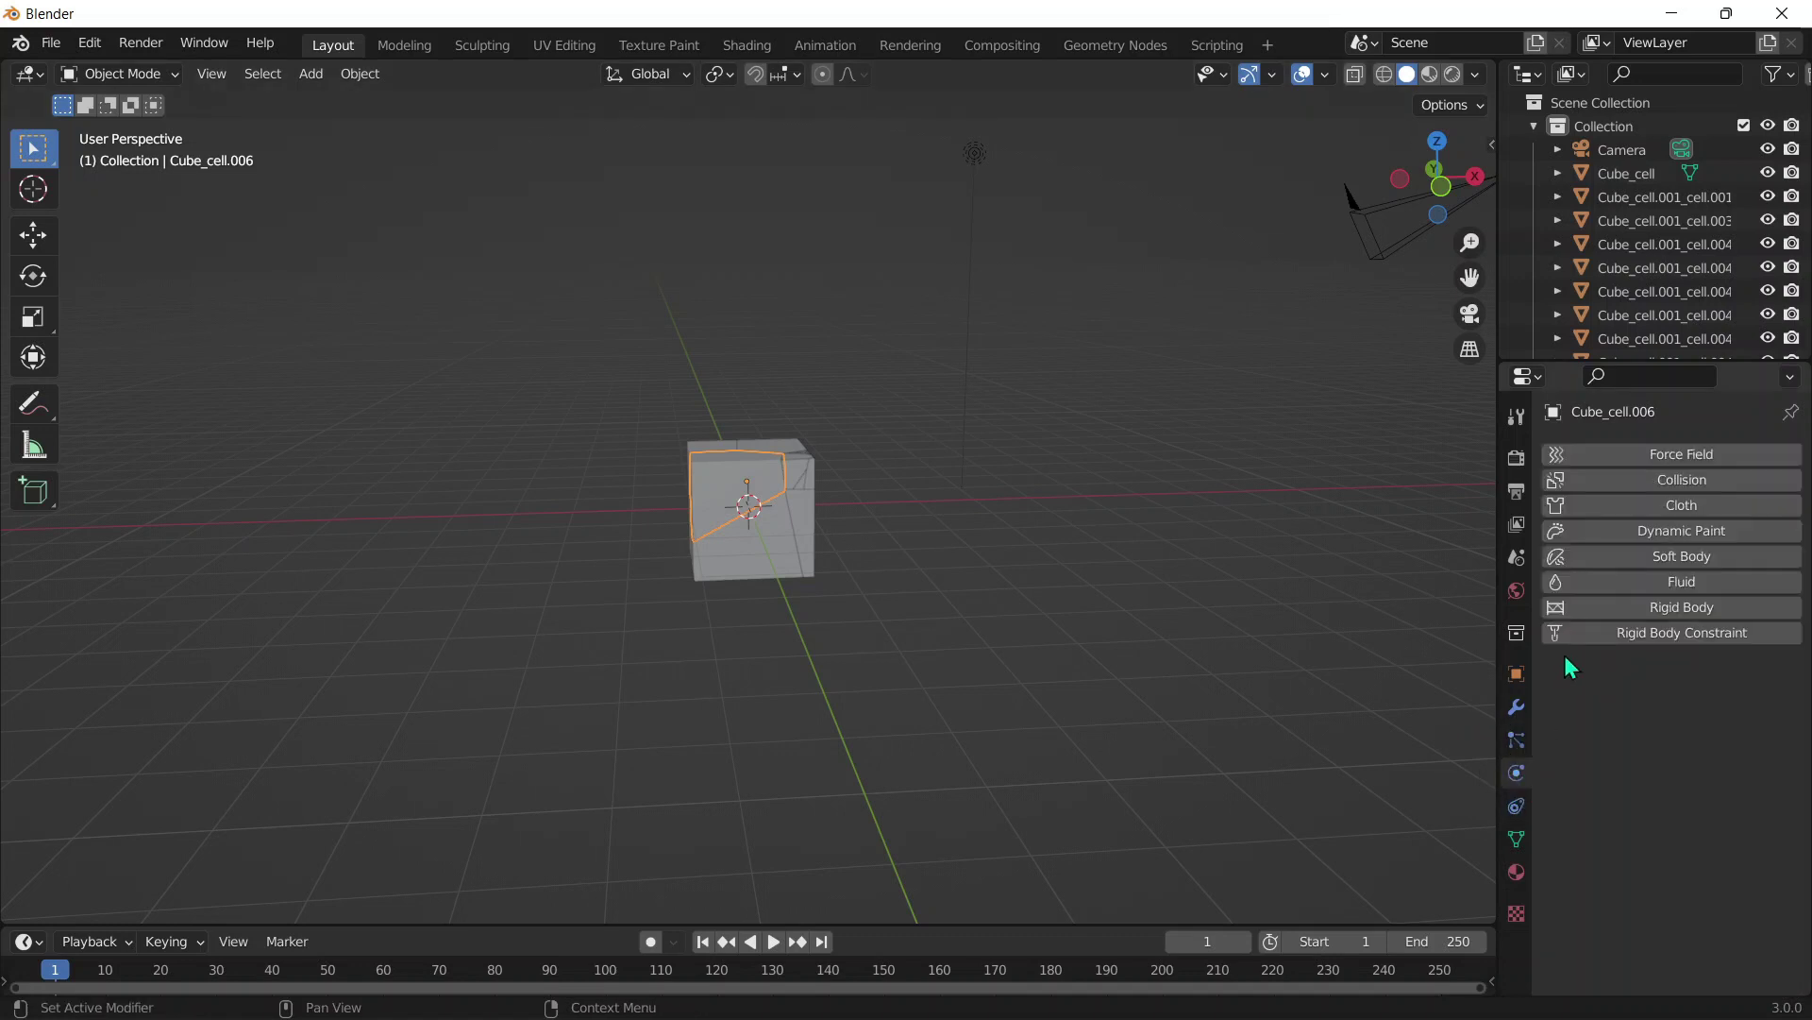
pyautogui.click(1617, 609)
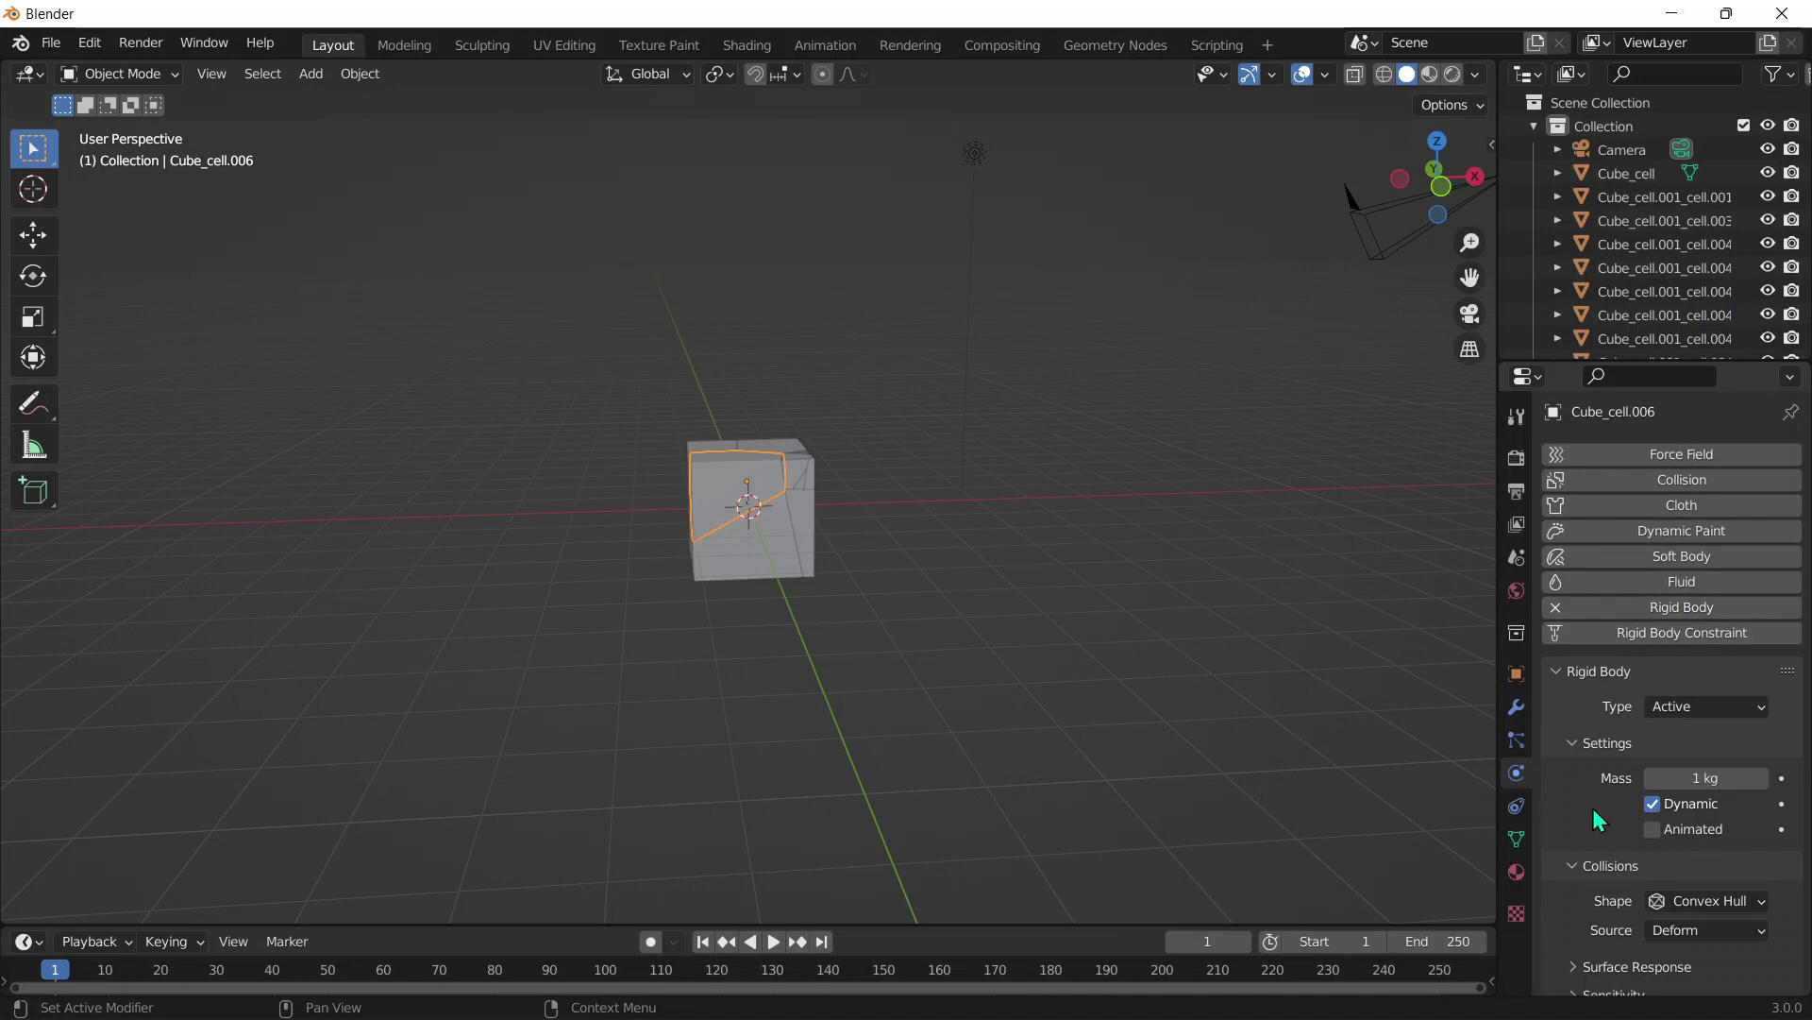
pyautogui.scroll(-2, 1578, 847)
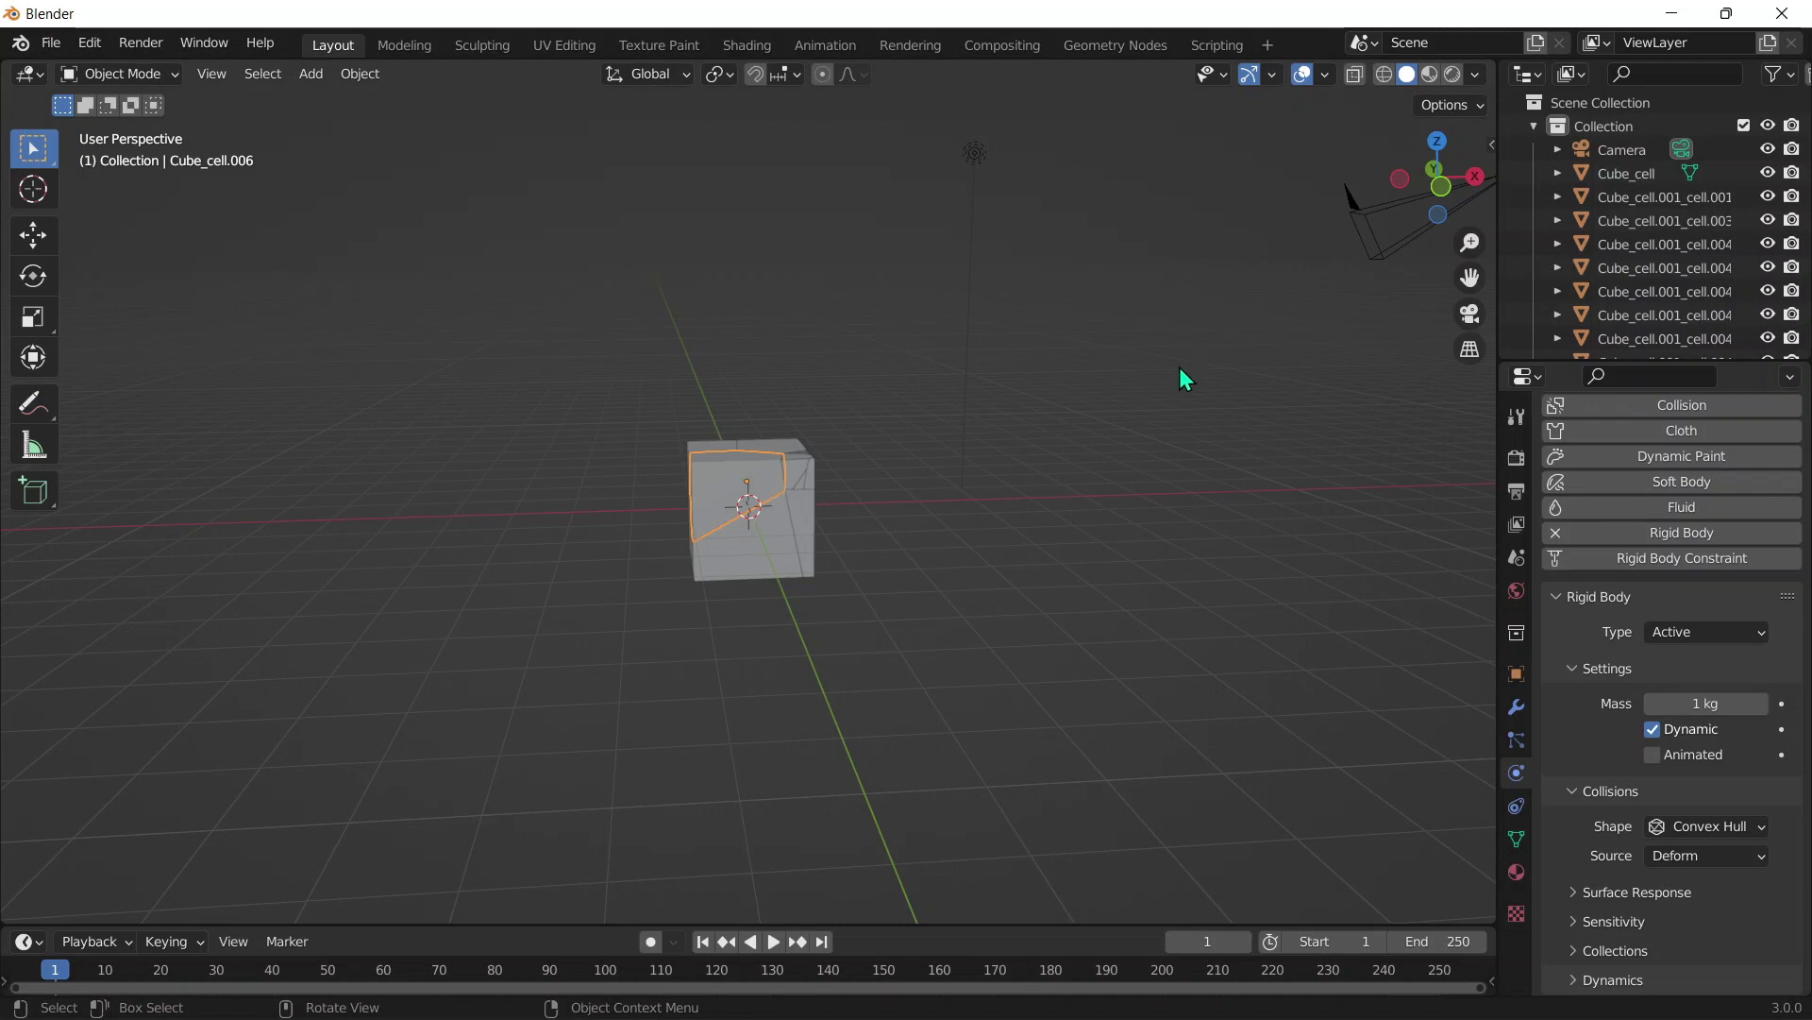
# - Box-select all the Cube_cell fragments in wireframe view, then return to solid shading
pyautogui.click(1382, 79)
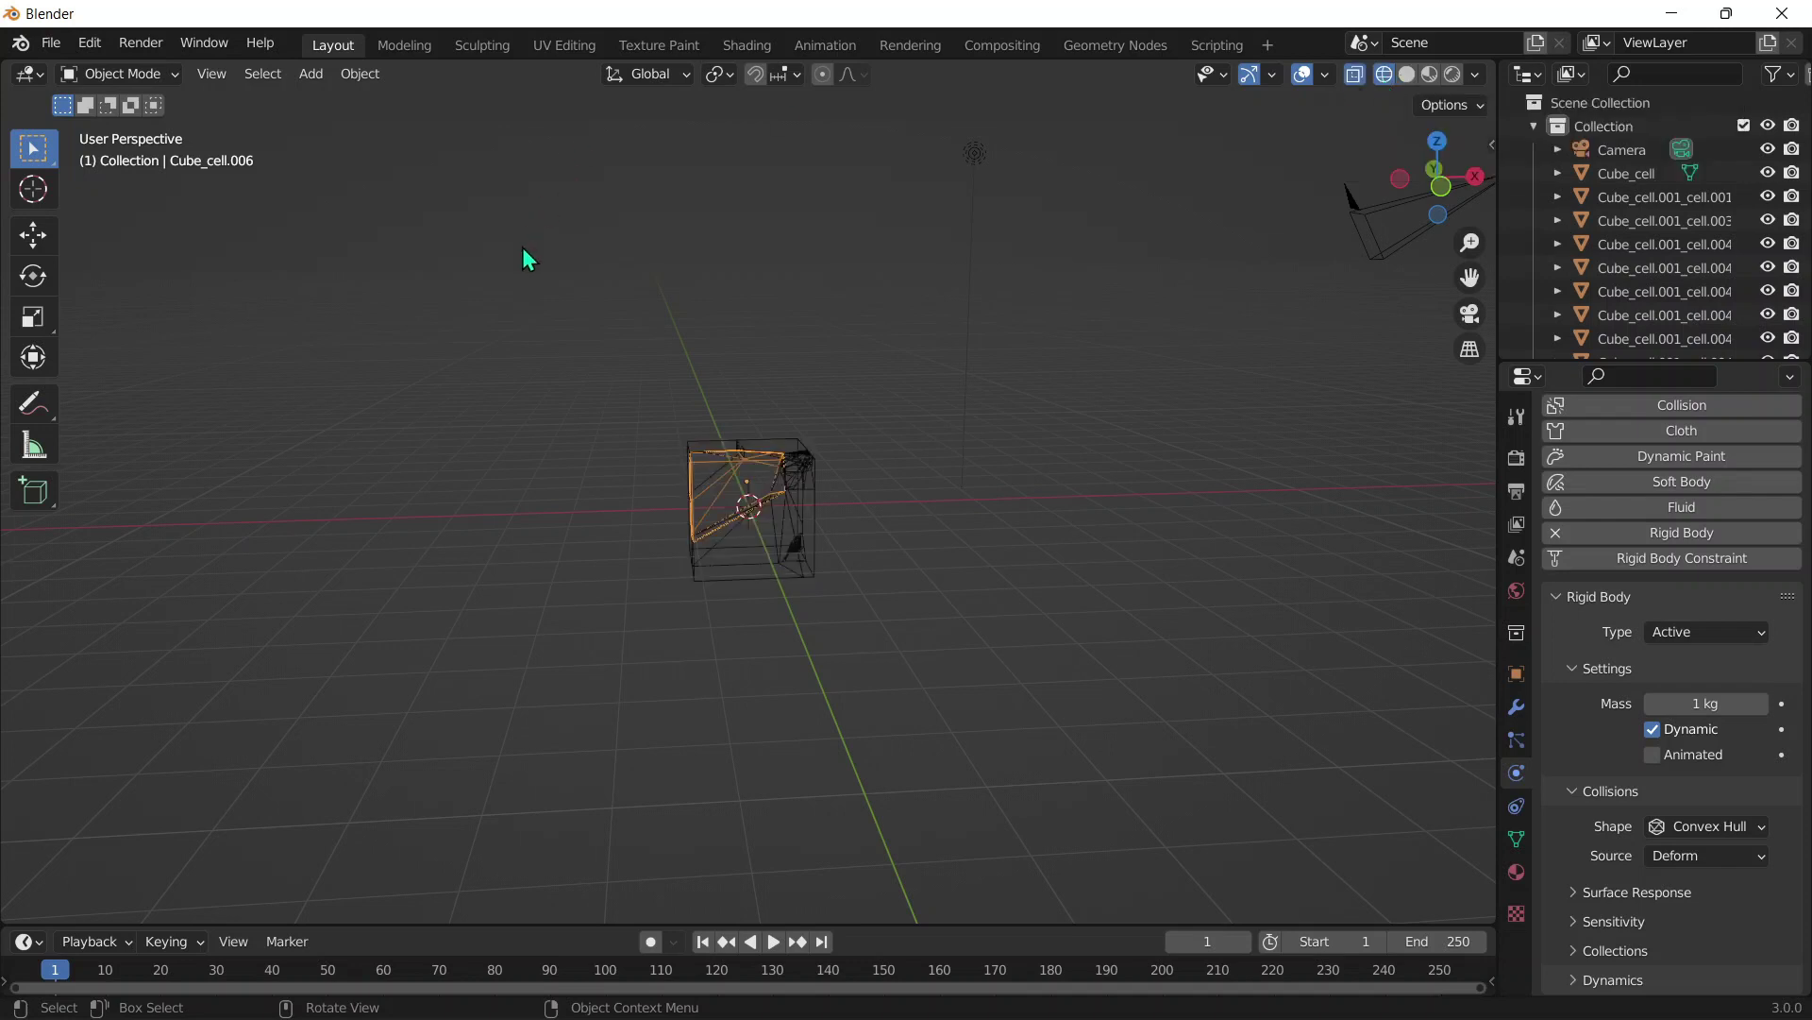
pyautogui.moveTo(523, 247); pyautogui.dragTo(844, 657)
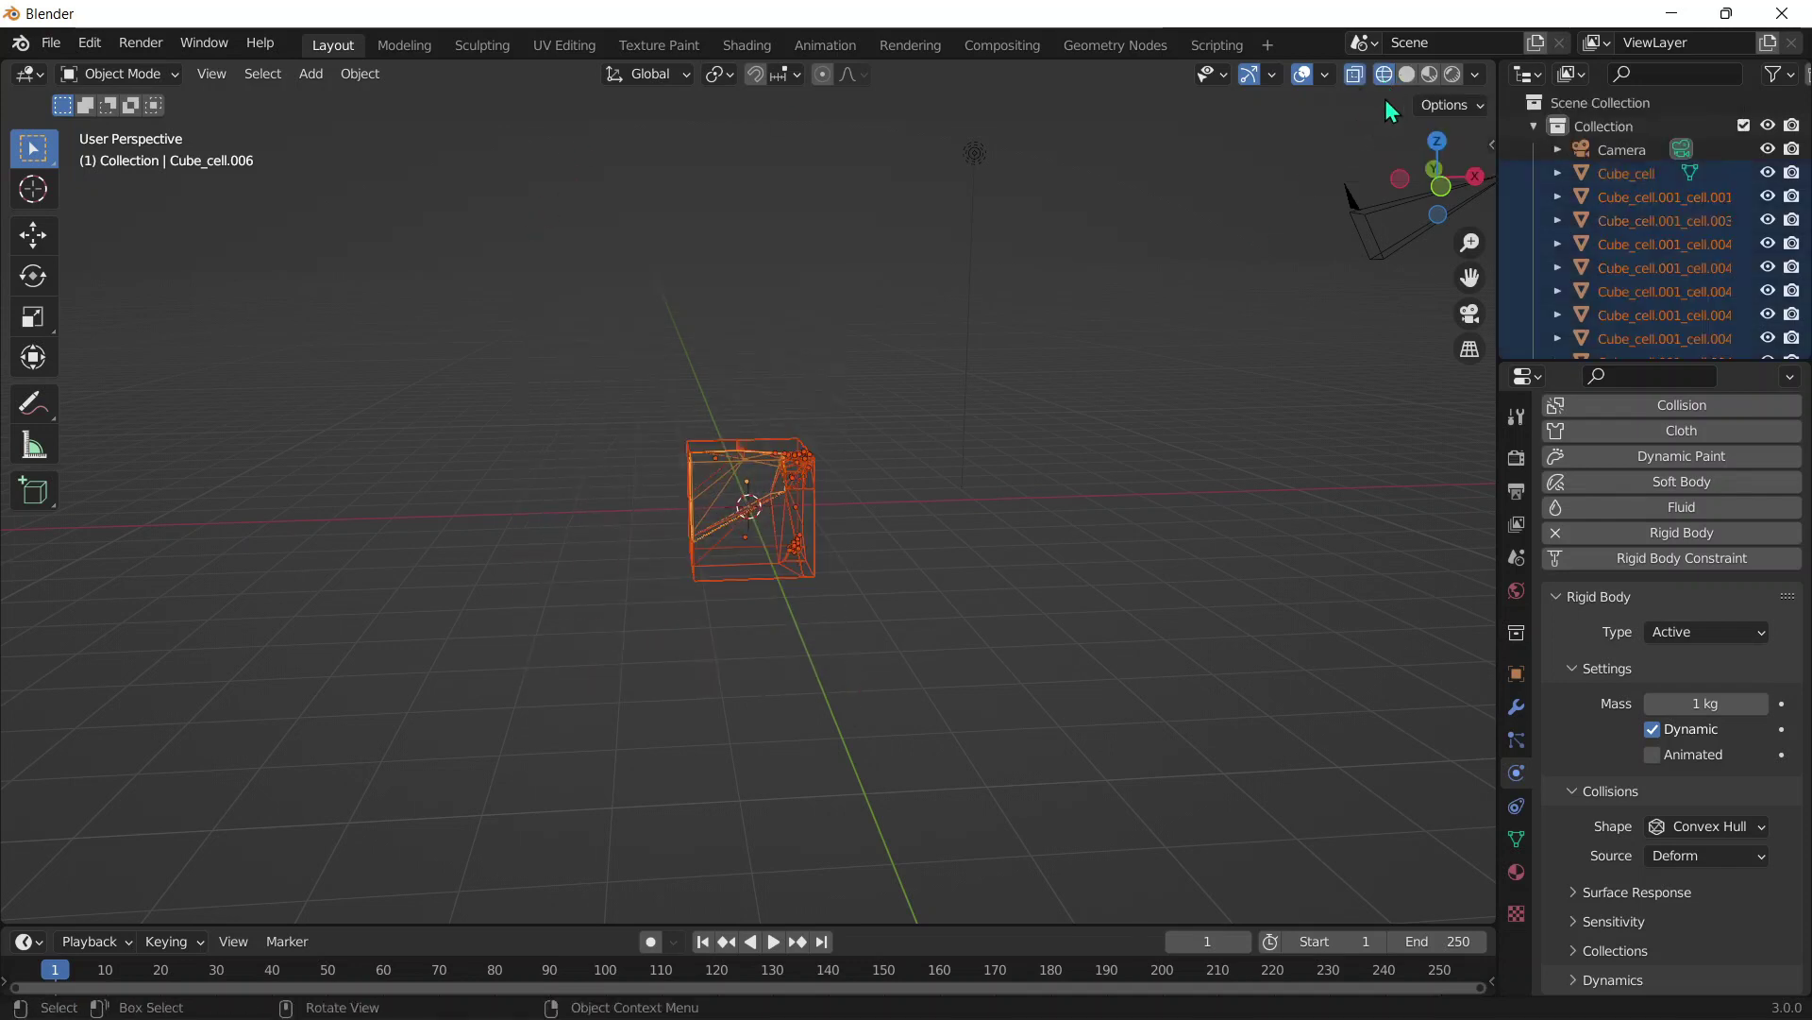
pyautogui.click(1406, 75)
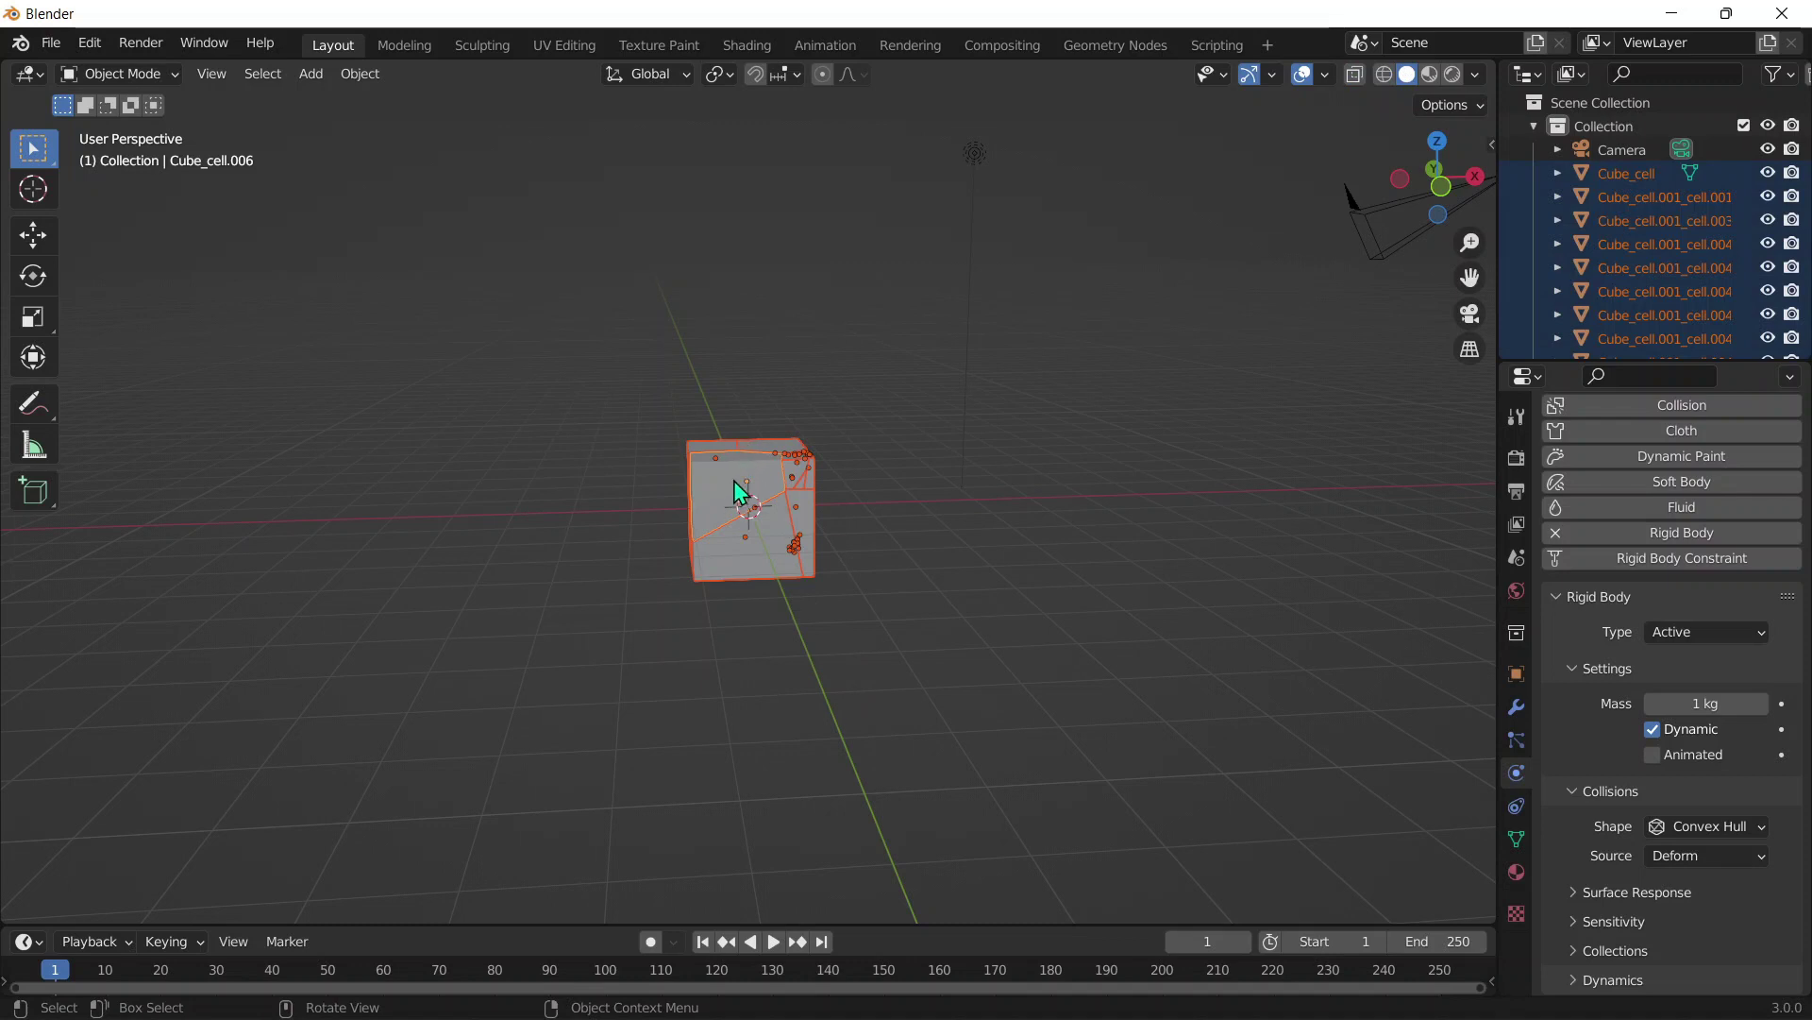
pyautogui.moveTo(1440, 200); pyautogui.dragTo(1387, 205)
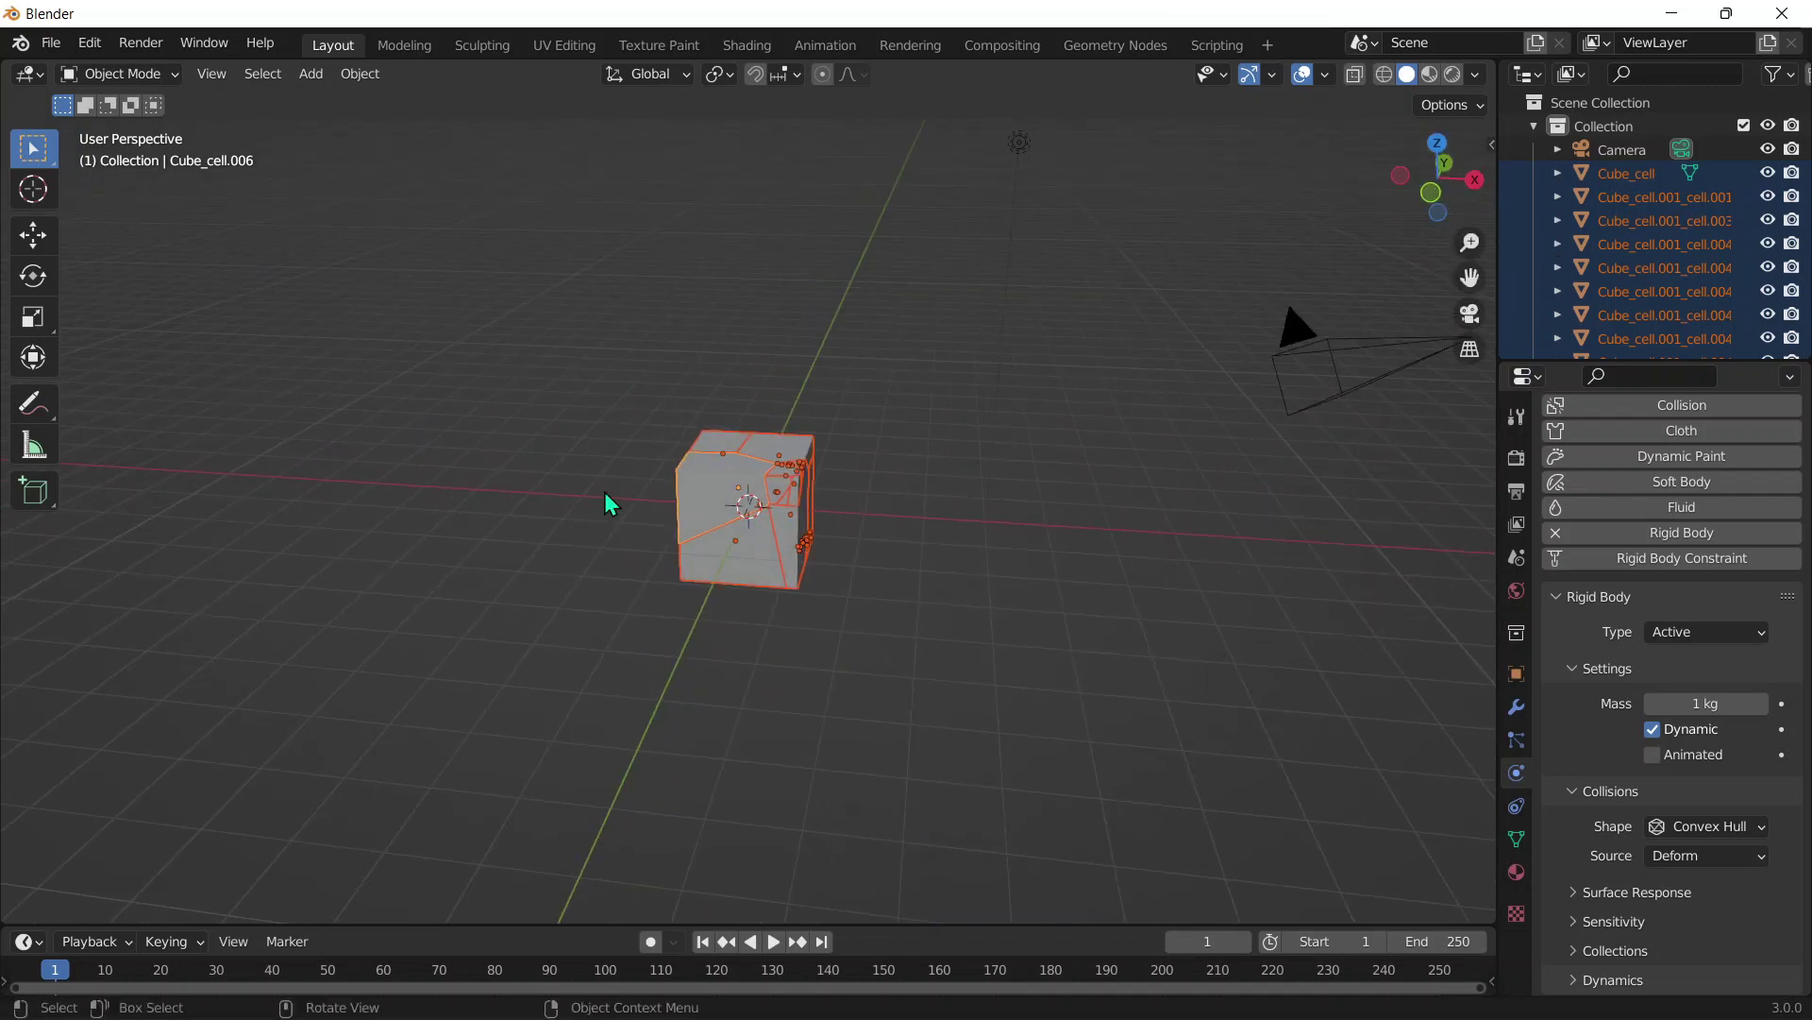
# - Copy Cube_cell.006's rigid body settings to all selected fragments with Rigid Body > Copy from Active
pyautogui.click(359, 74)
pyautogui.moveTo(770, 989)
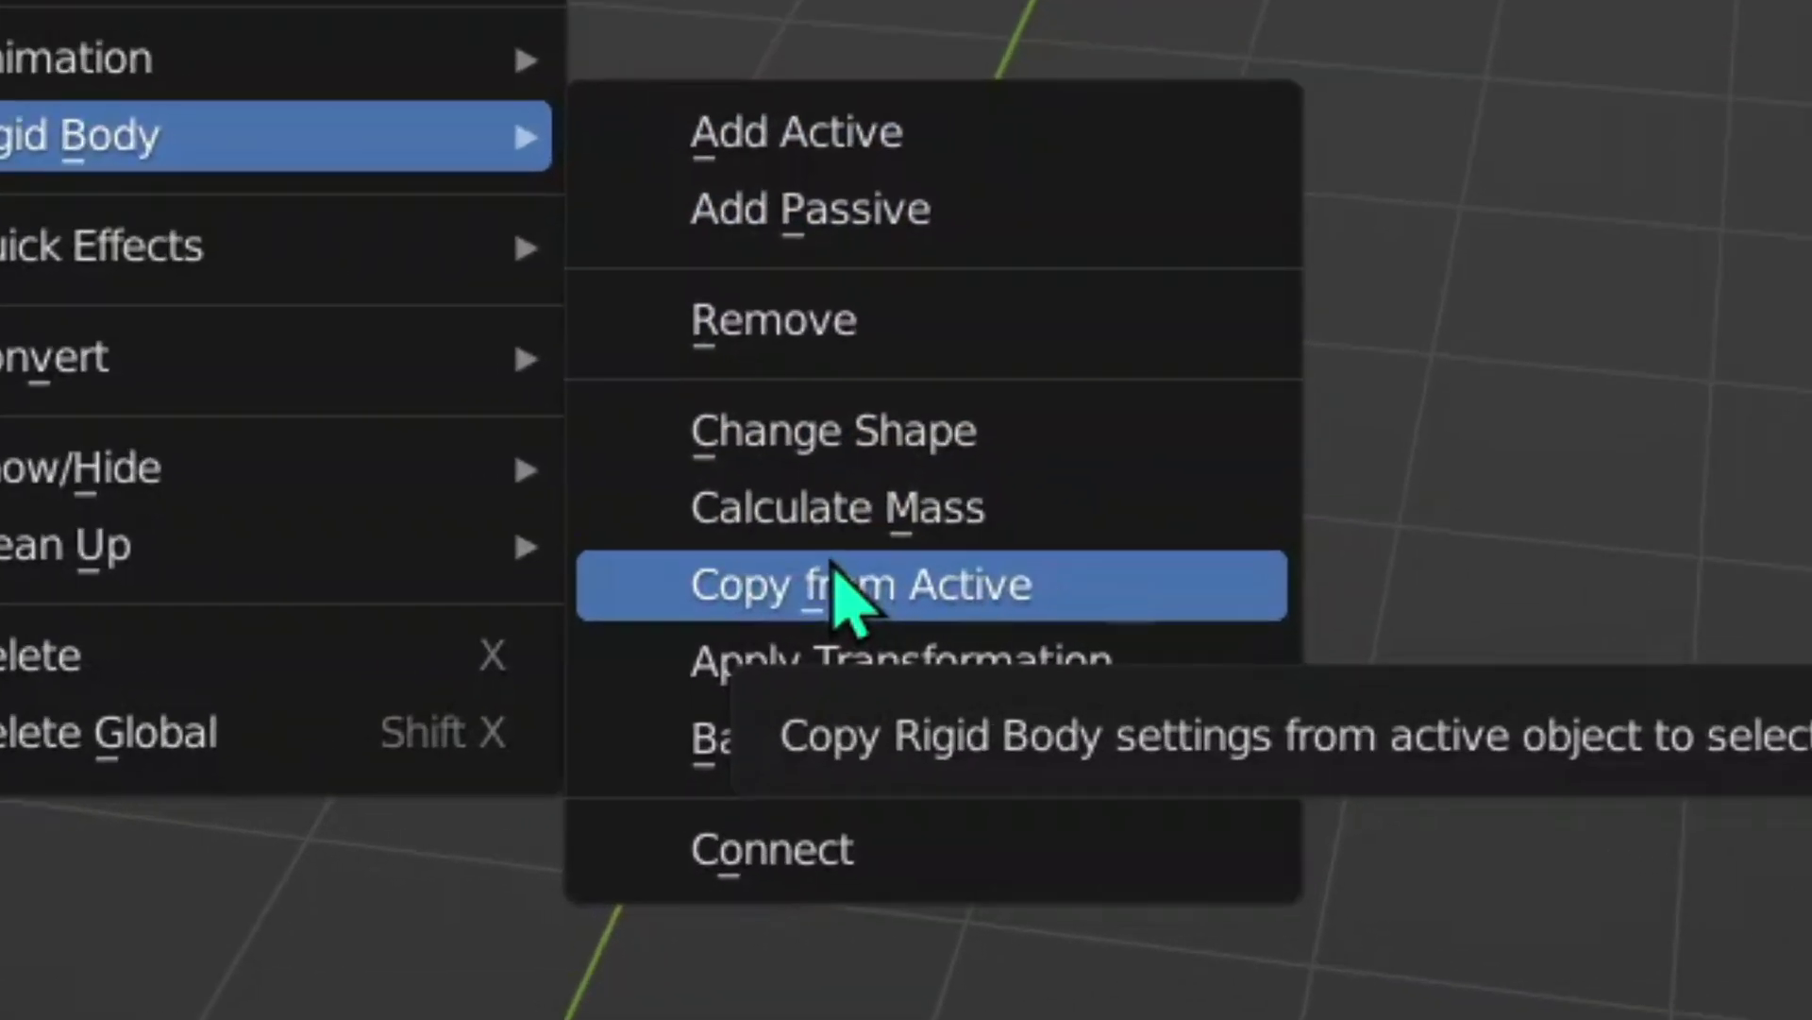
pyautogui.click(863, 590)
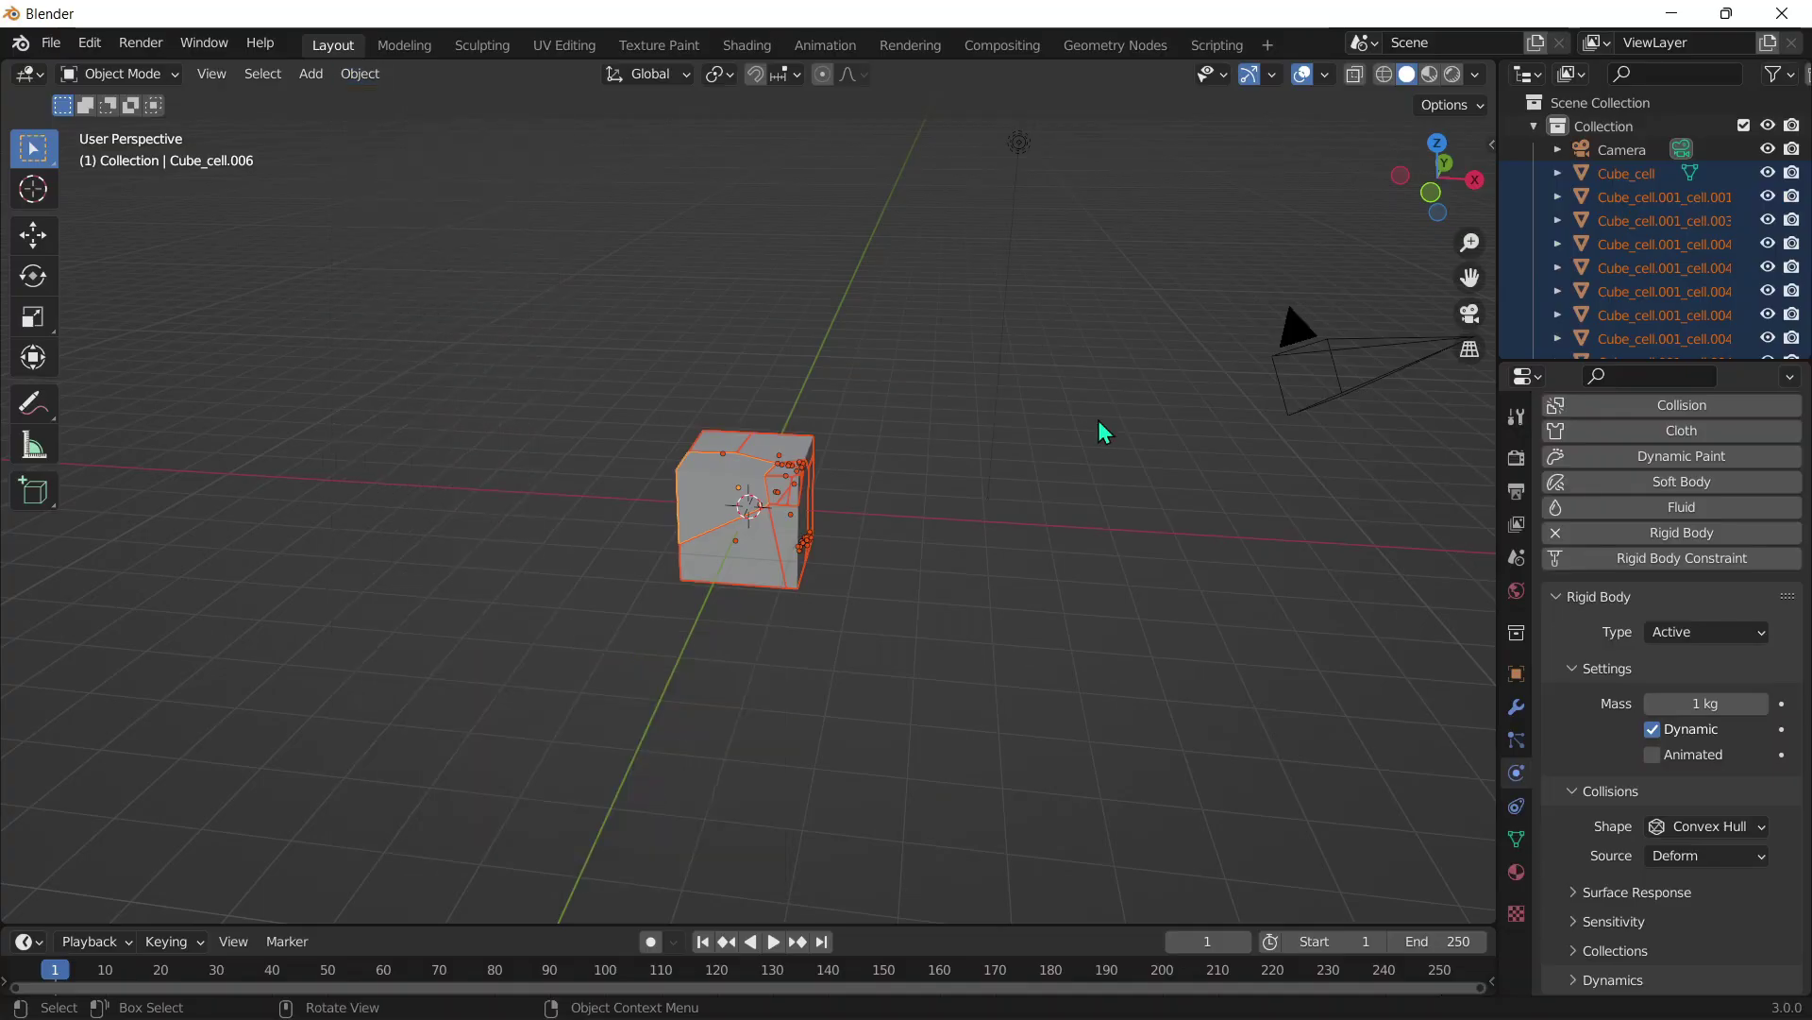
# - Play the cube drop, rewind to frame 1 with the cube whole, and deselect all pieces
pyautogui.moveTo(1453, 200); pyautogui.dragTo(1442, 206)
pyautogui.press('space')
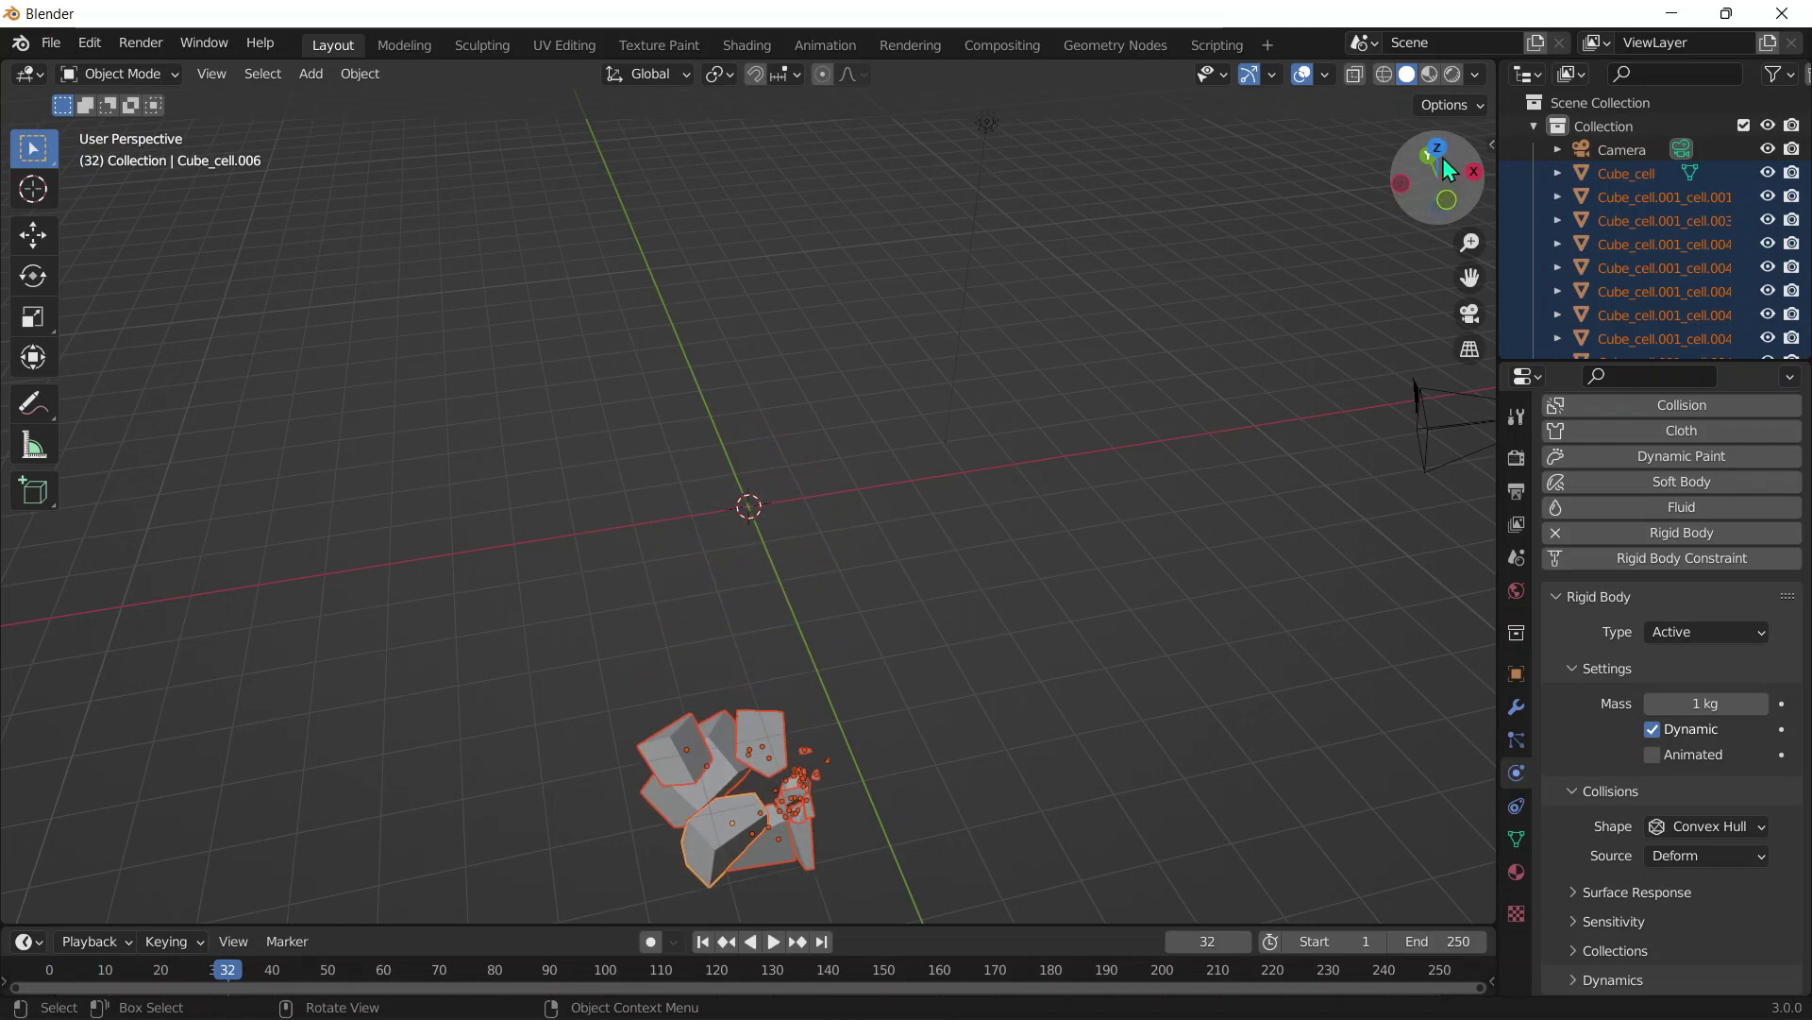
pyautogui.moveTo(113, 969); pyautogui.dragTo(51, 972)
pyautogui.press('space')
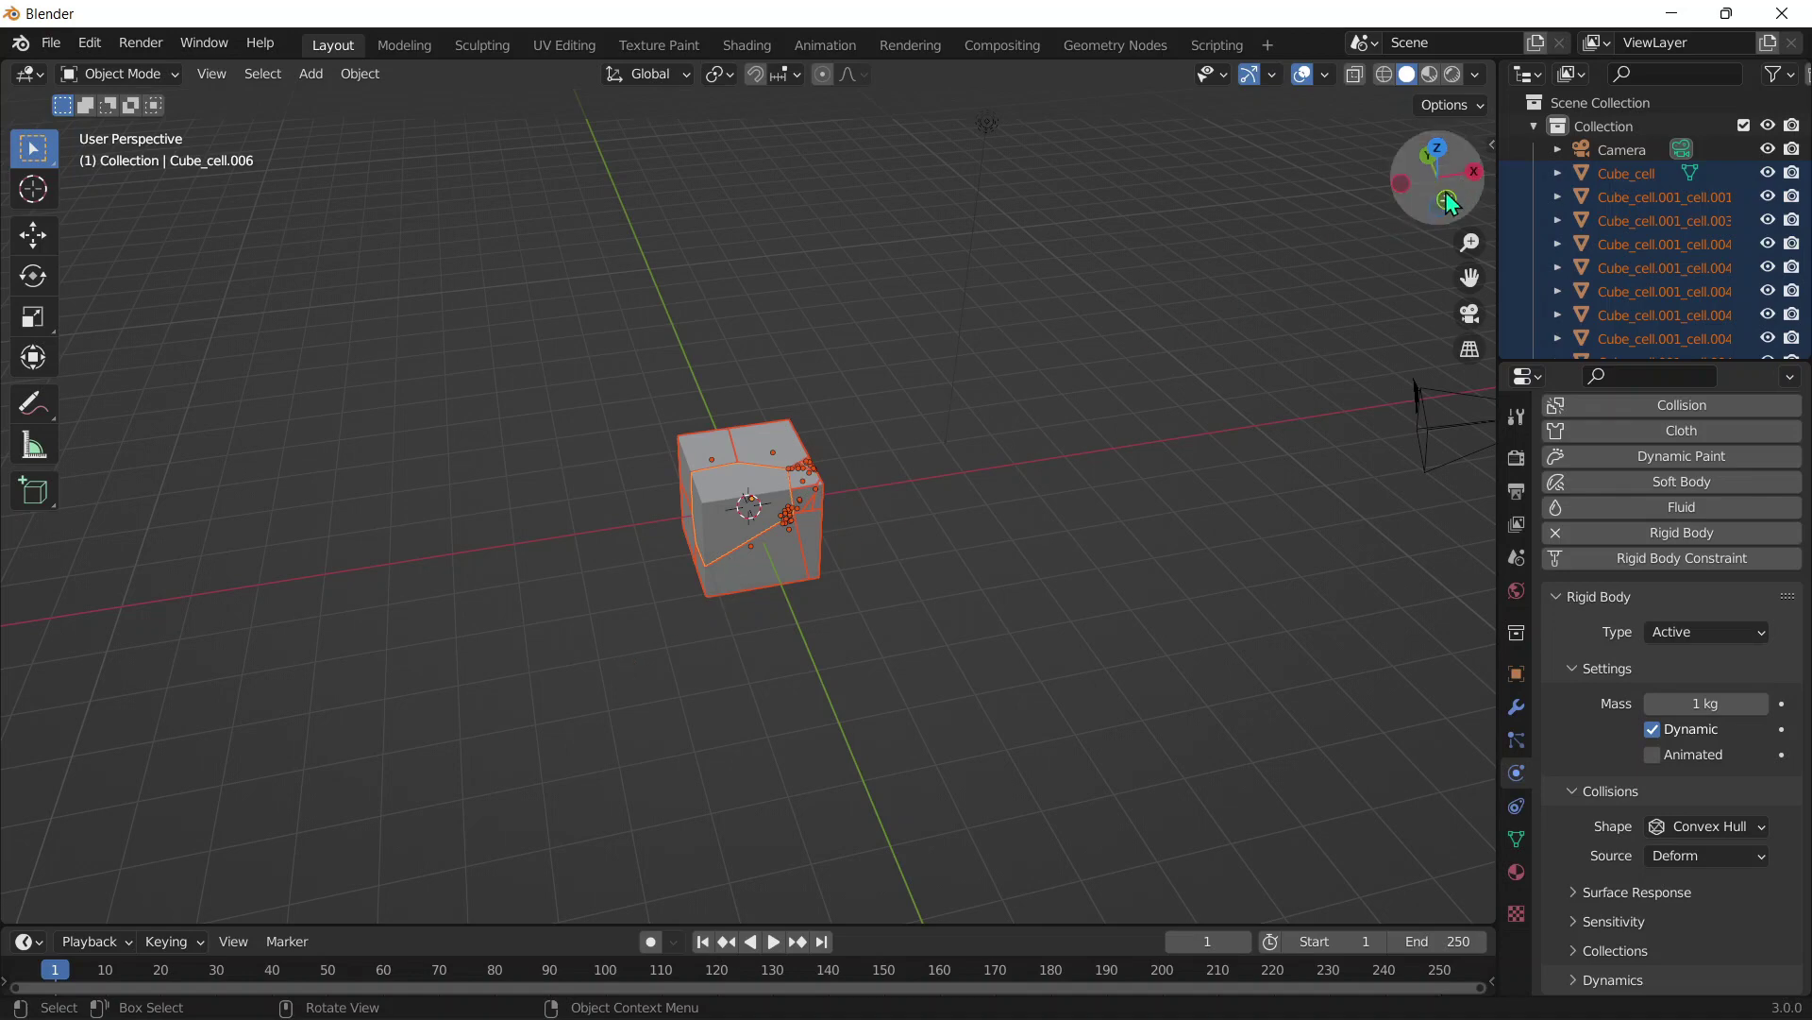
pyautogui.moveTo(1430, 194); pyautogui.dragTo(1105, 349)
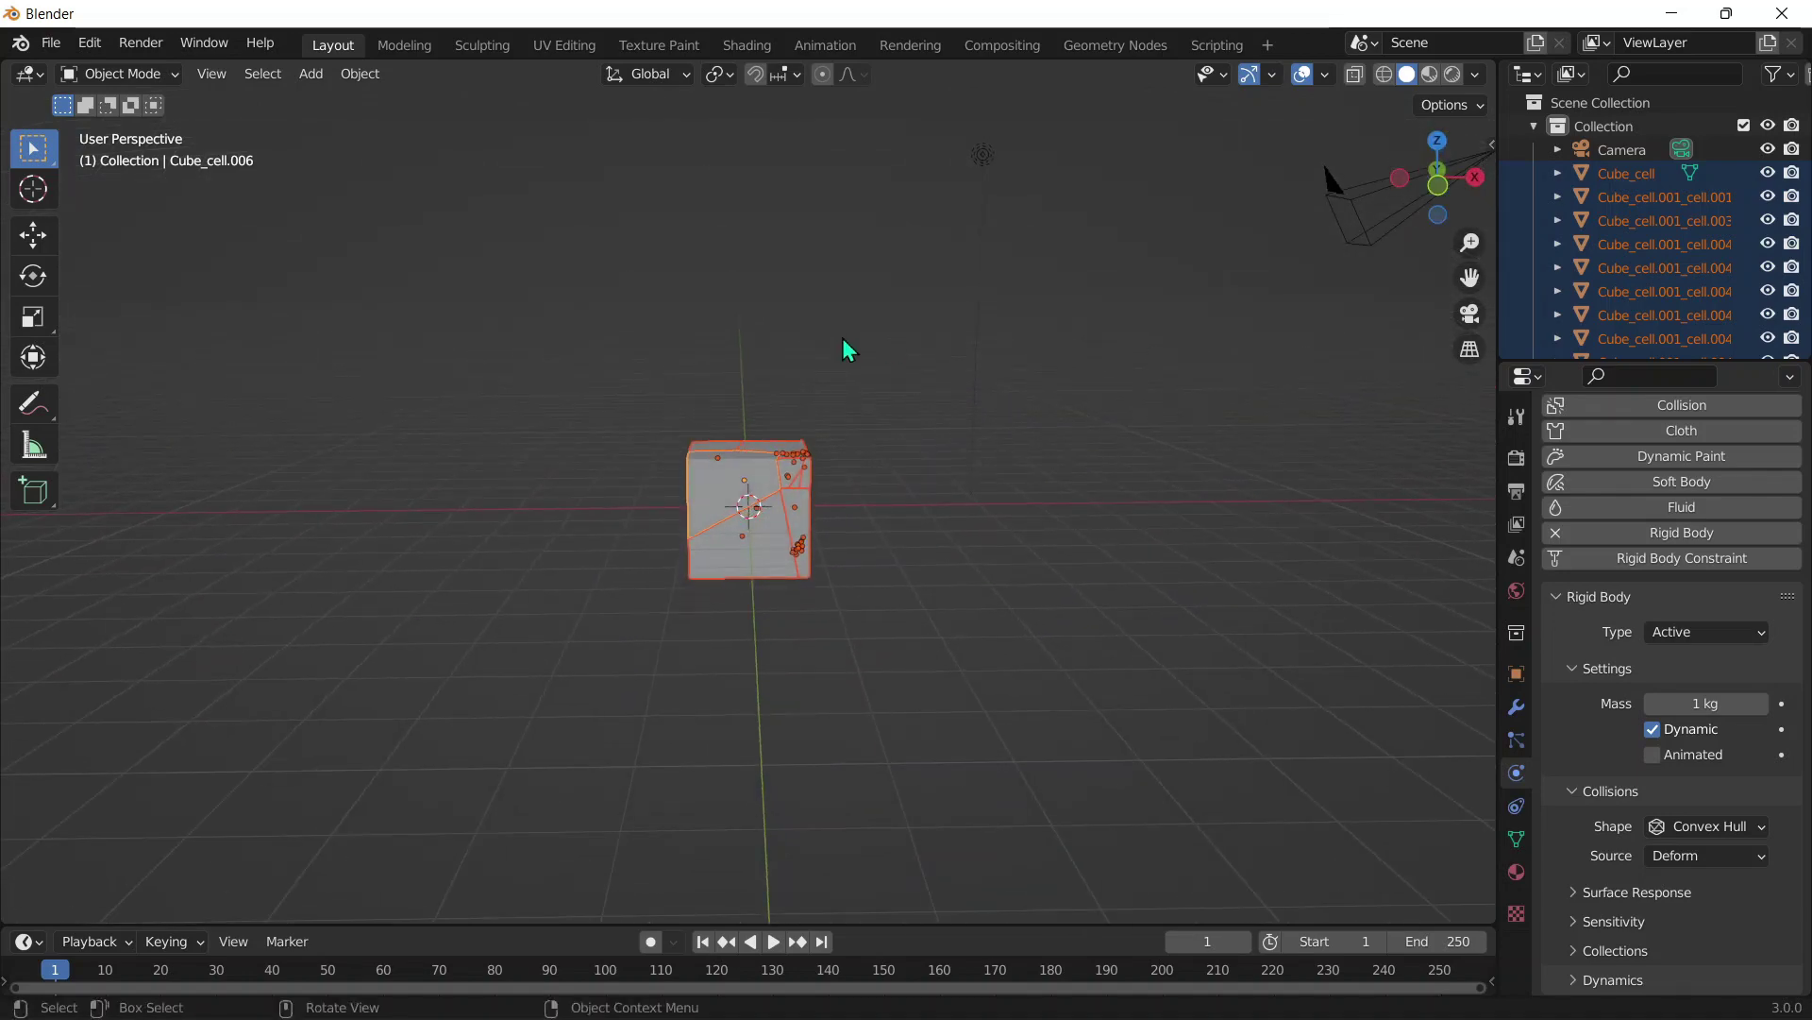
pyautogui.click(887, 311)
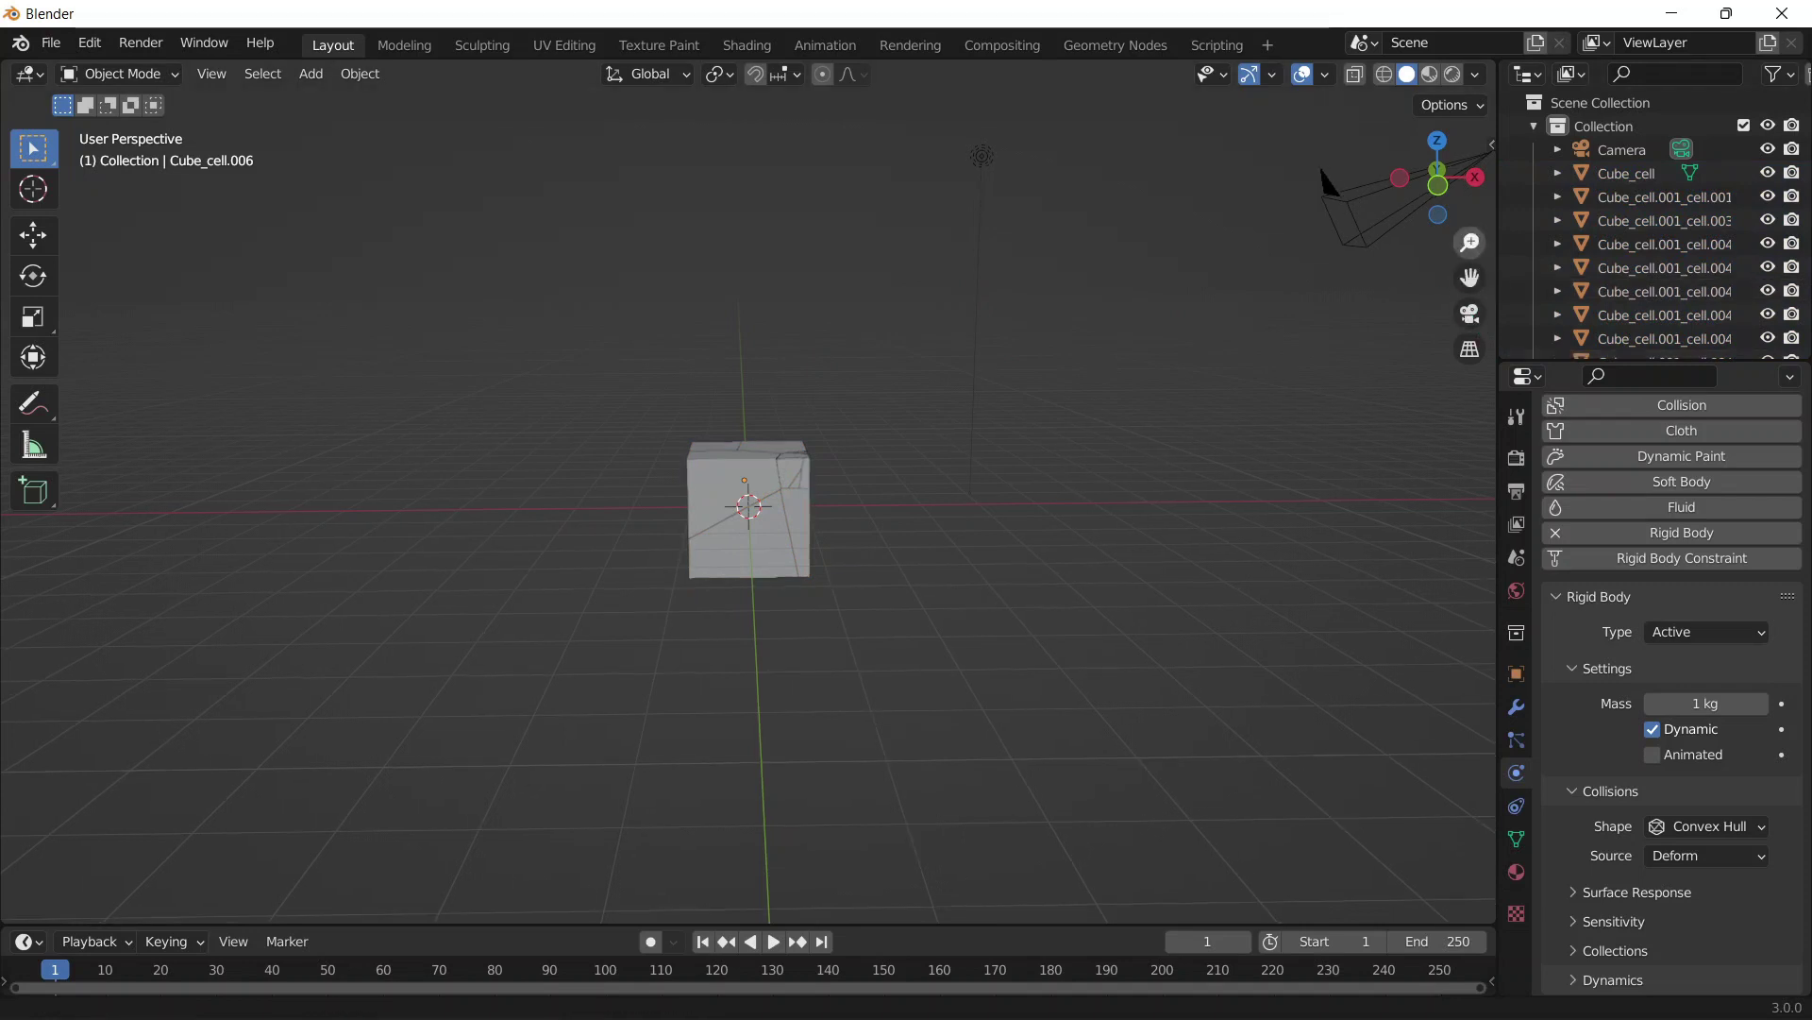
# - Box-select all the cube fragments in wireframe view, then return to solid shading
pyautogui.moveTo(1469, 239); pyautogui.dragTo(1469, 238)
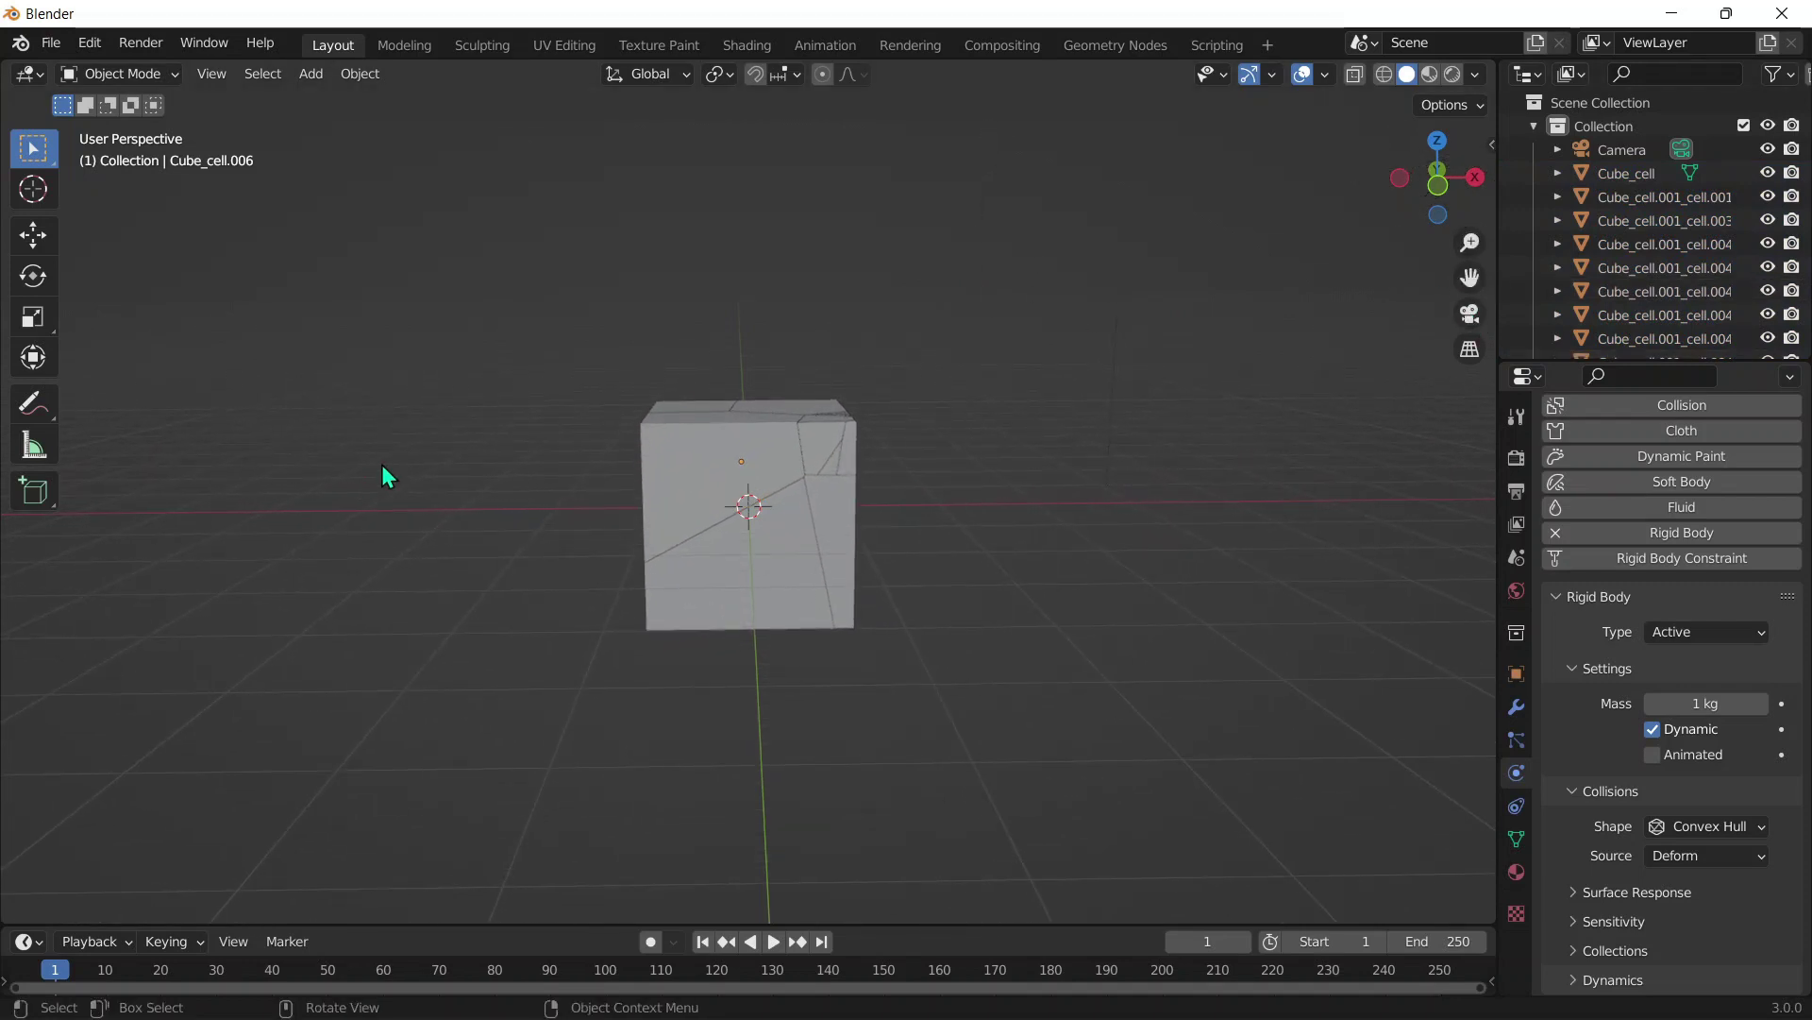
pyautogui.click(1385, 76)
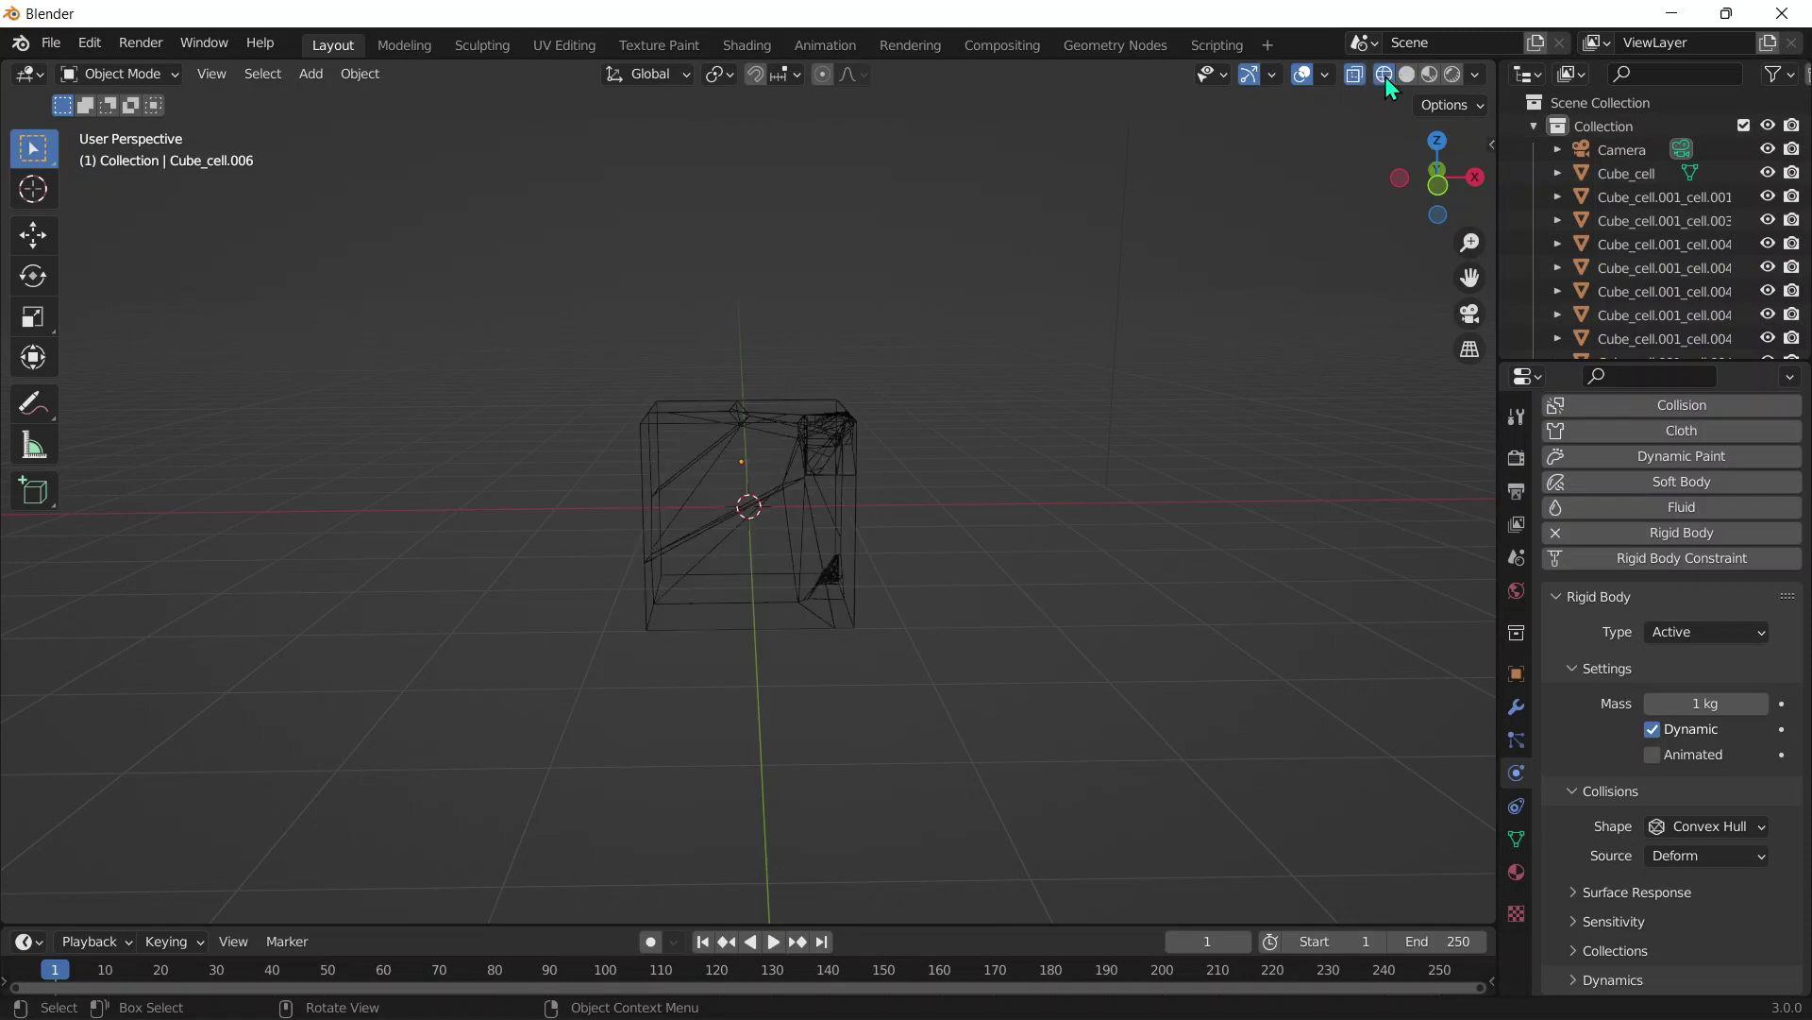
pyautogui.moveTo(559, 297); pyautogui.dragTo(904, 693)
pyautogui.click(1407, 76)
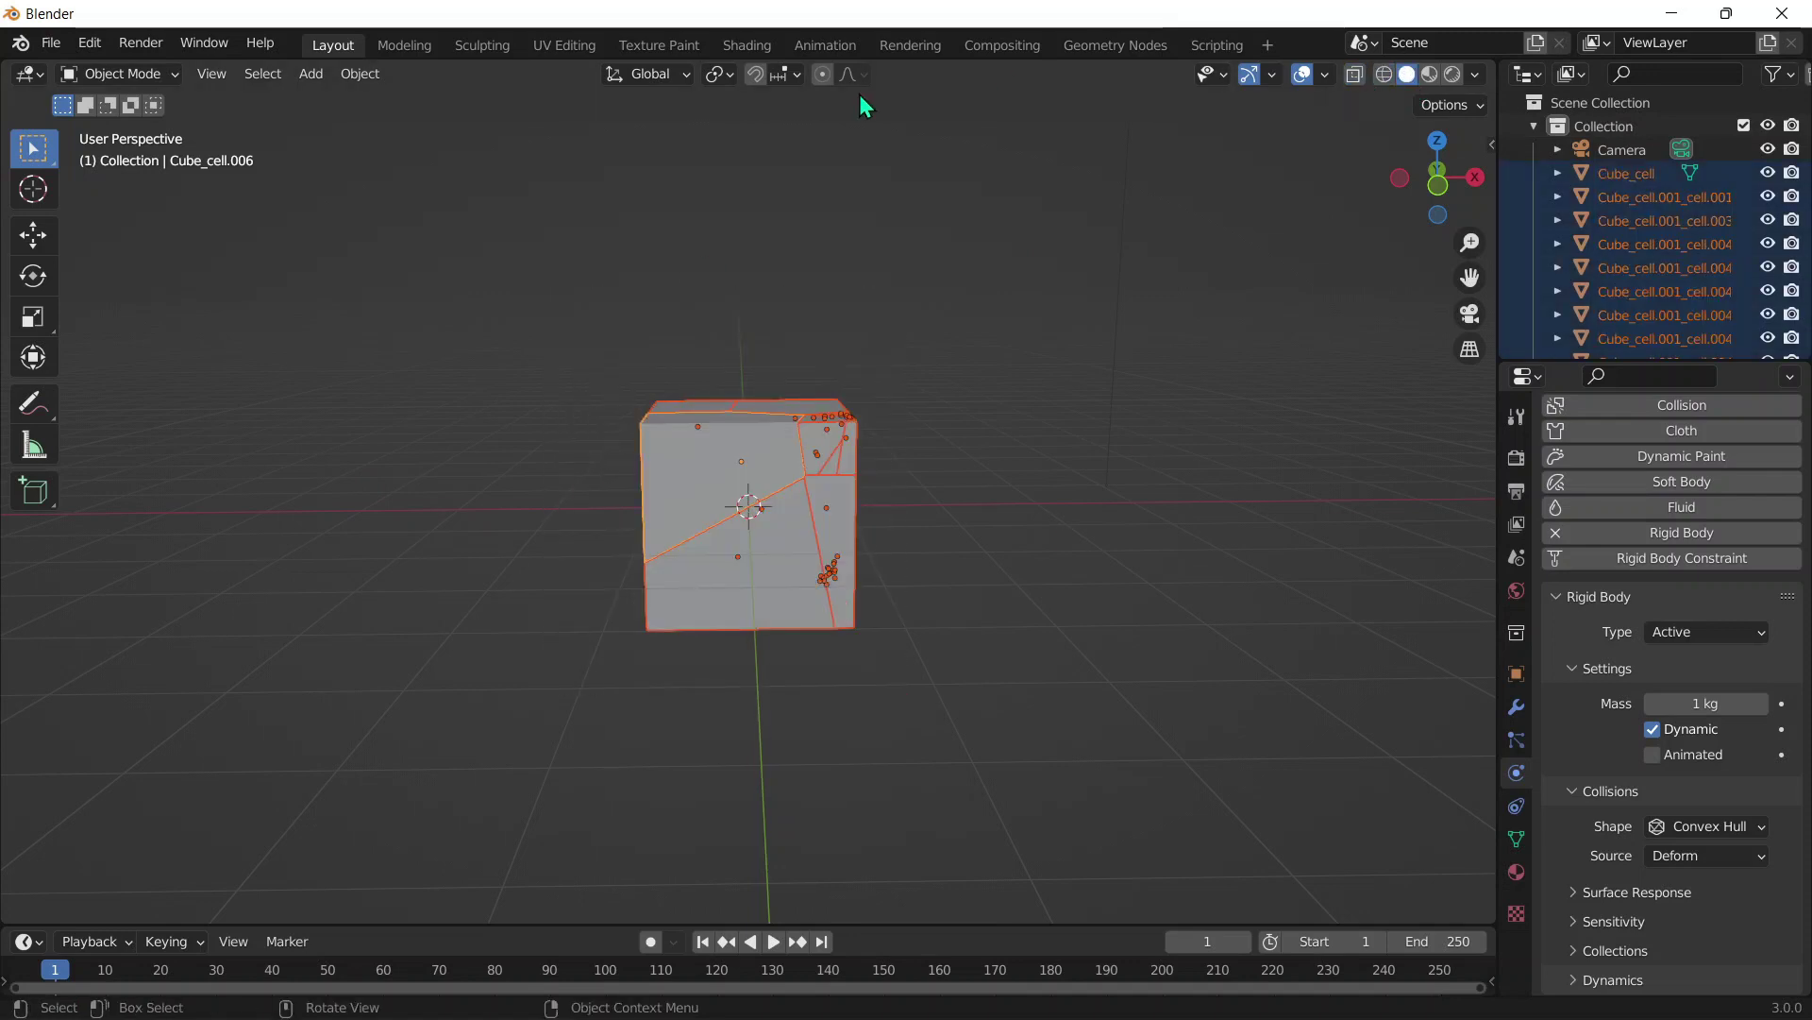
# - Set the pivot point to Individual Origins and scale the fragments down slightly
pyautogui.click(642, 74)
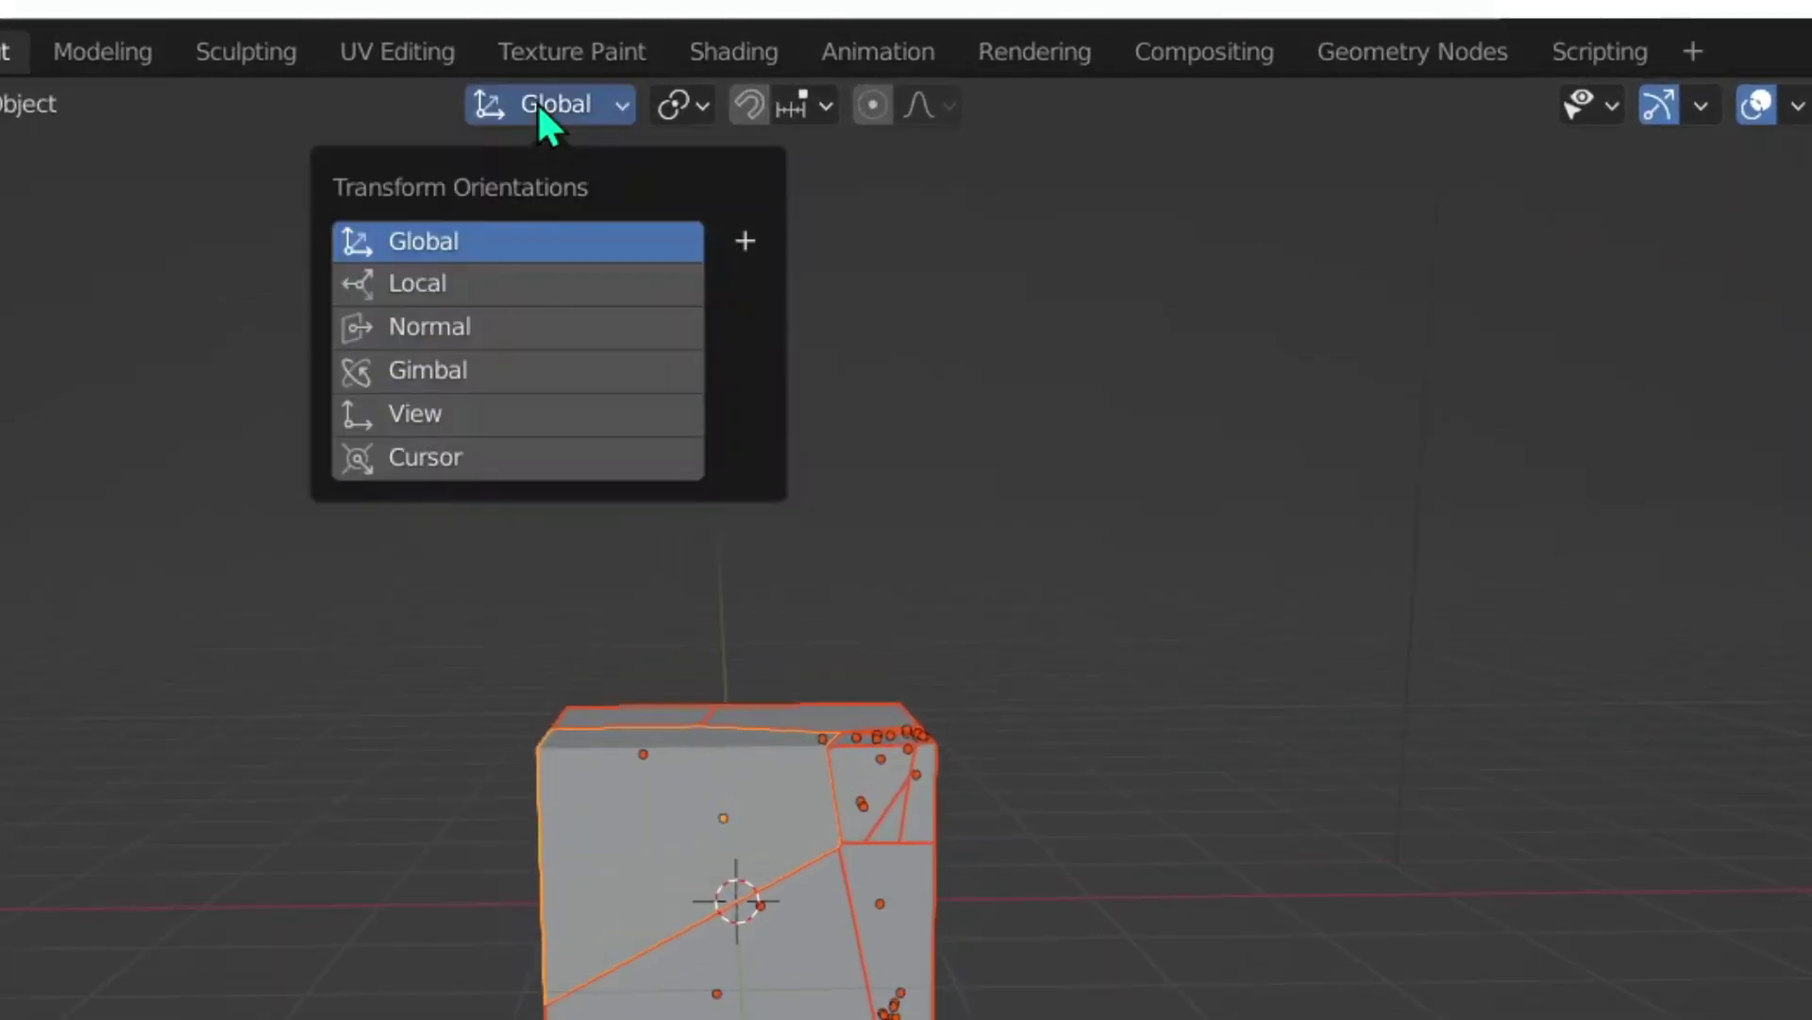
pyautogui.click(722, 75)
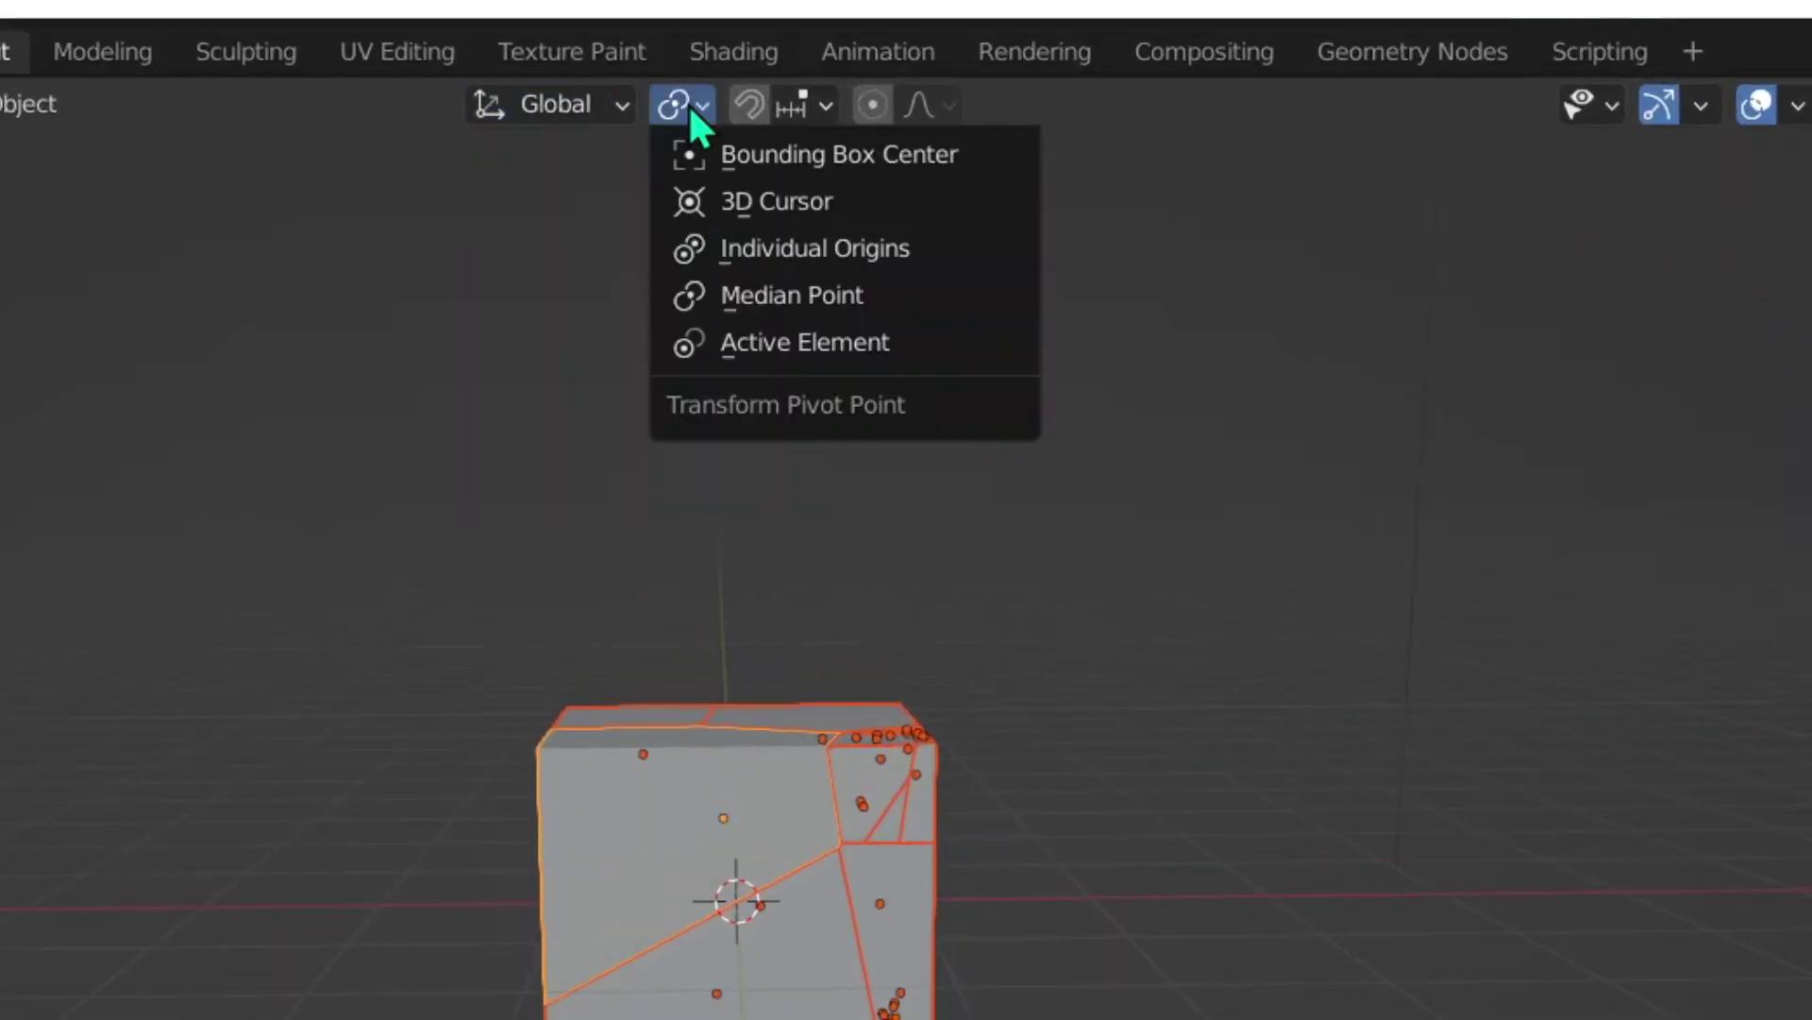
pyautogui.click(819, 240)
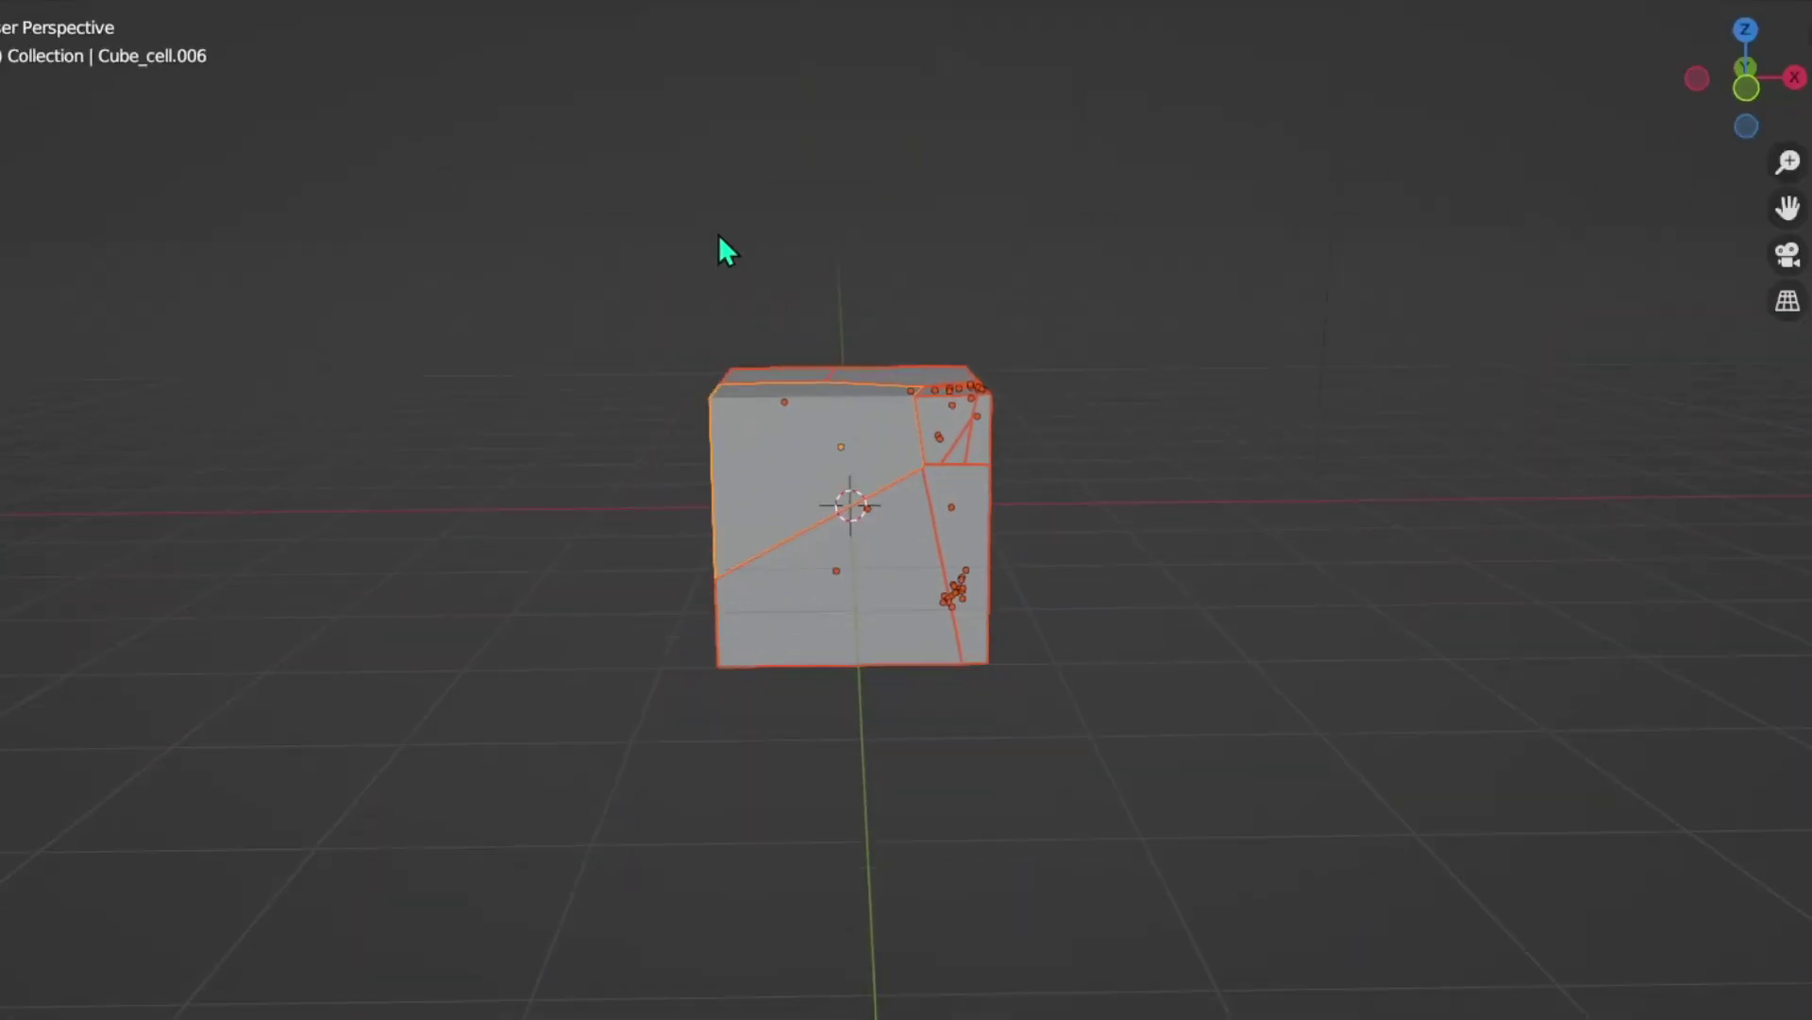
pyautogui.press('s')
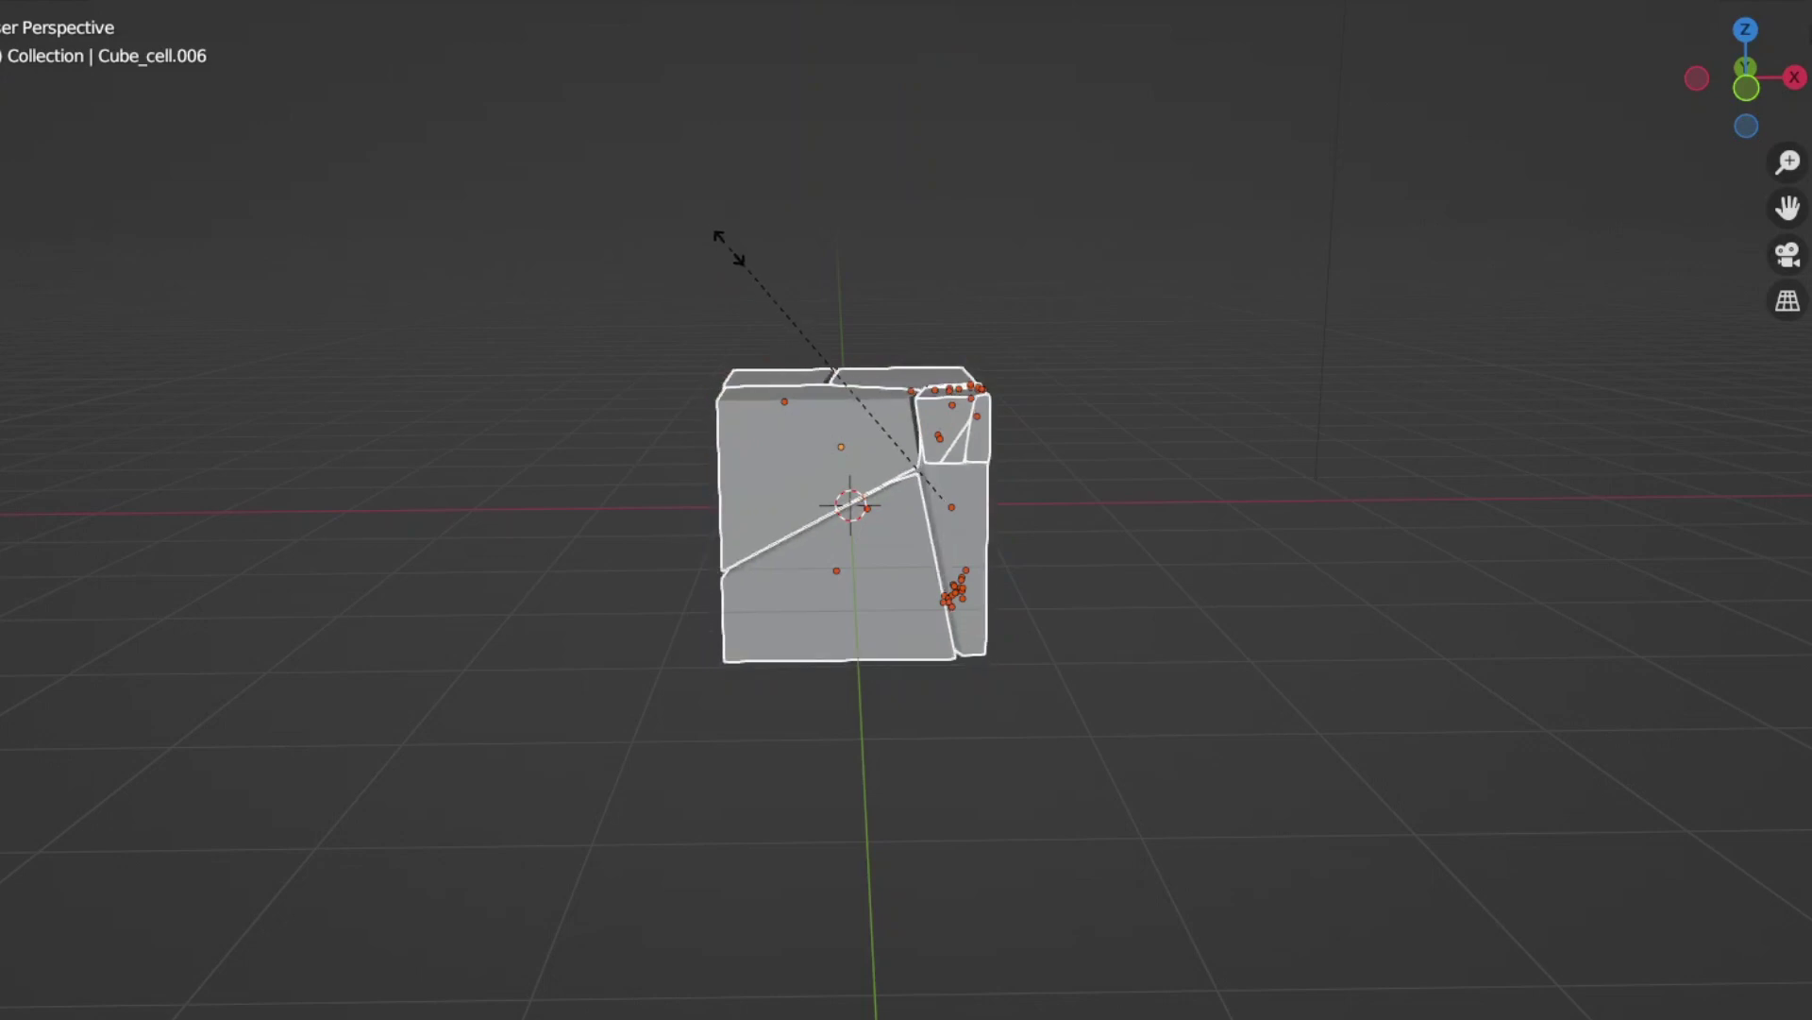
pyautogui.click(728, 243)
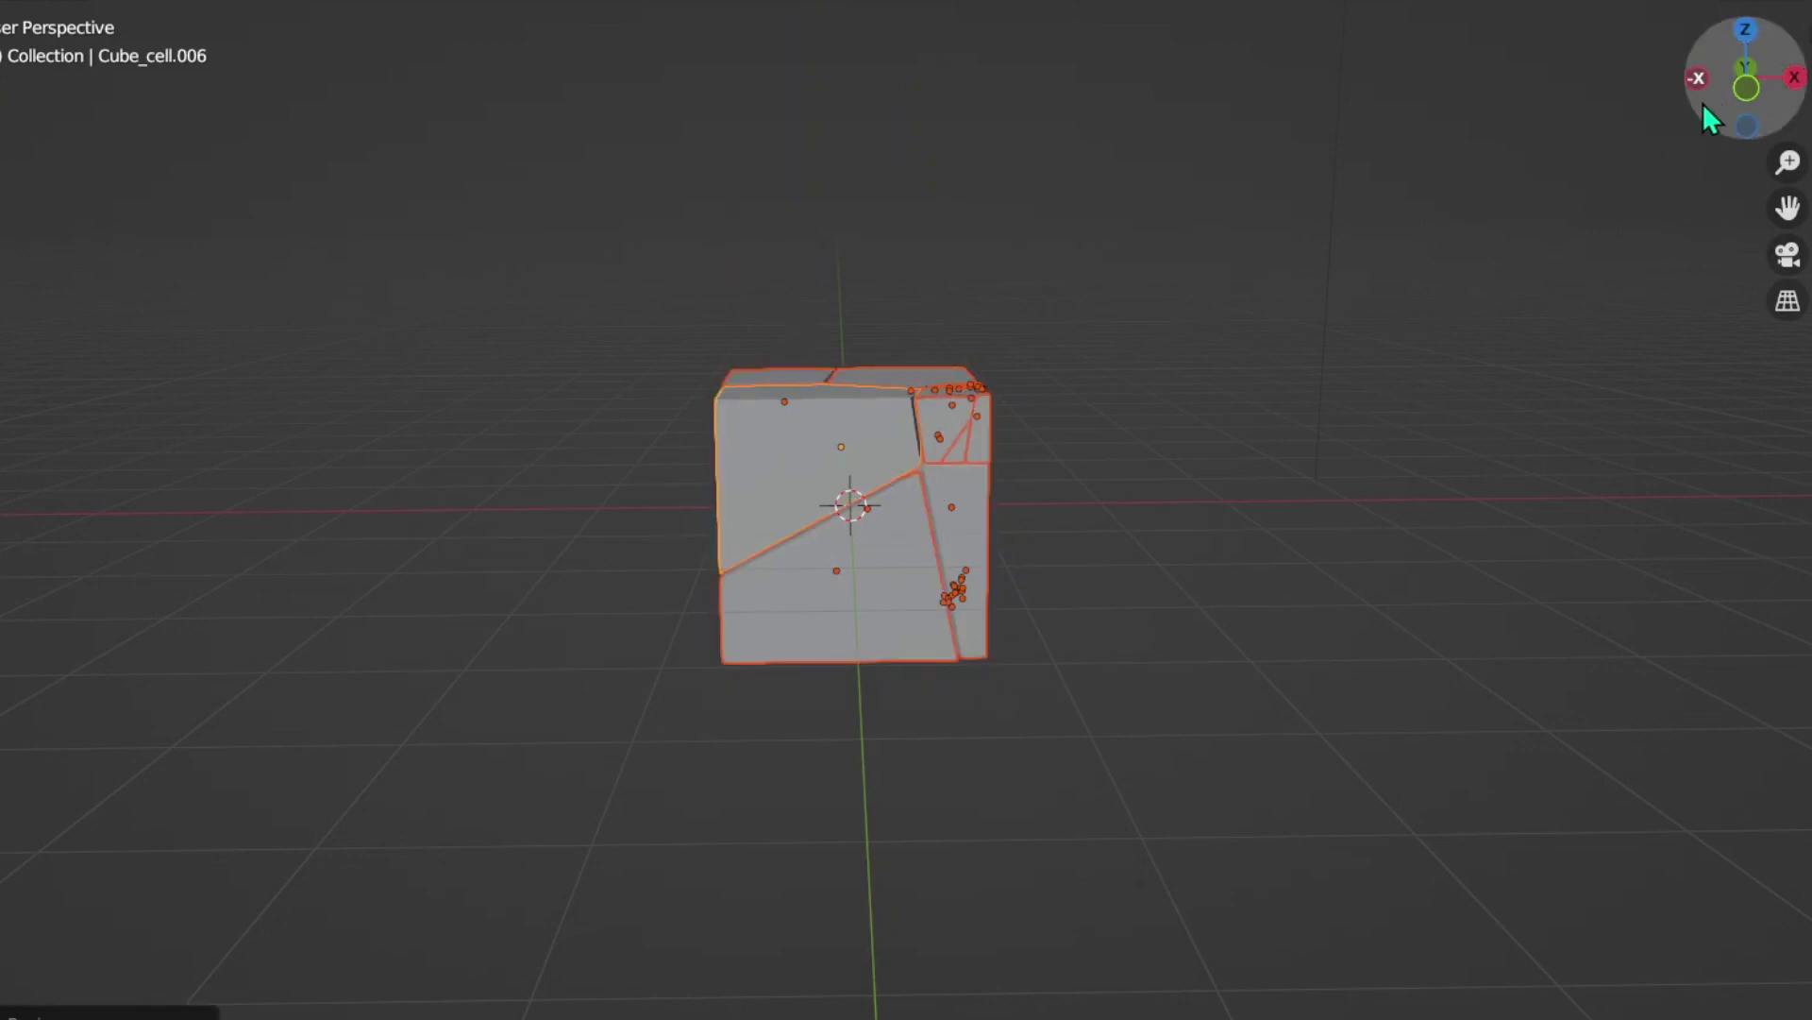
pyautogui.moveTo(1733, 90); pyautogui.dragTo(1538, 415)
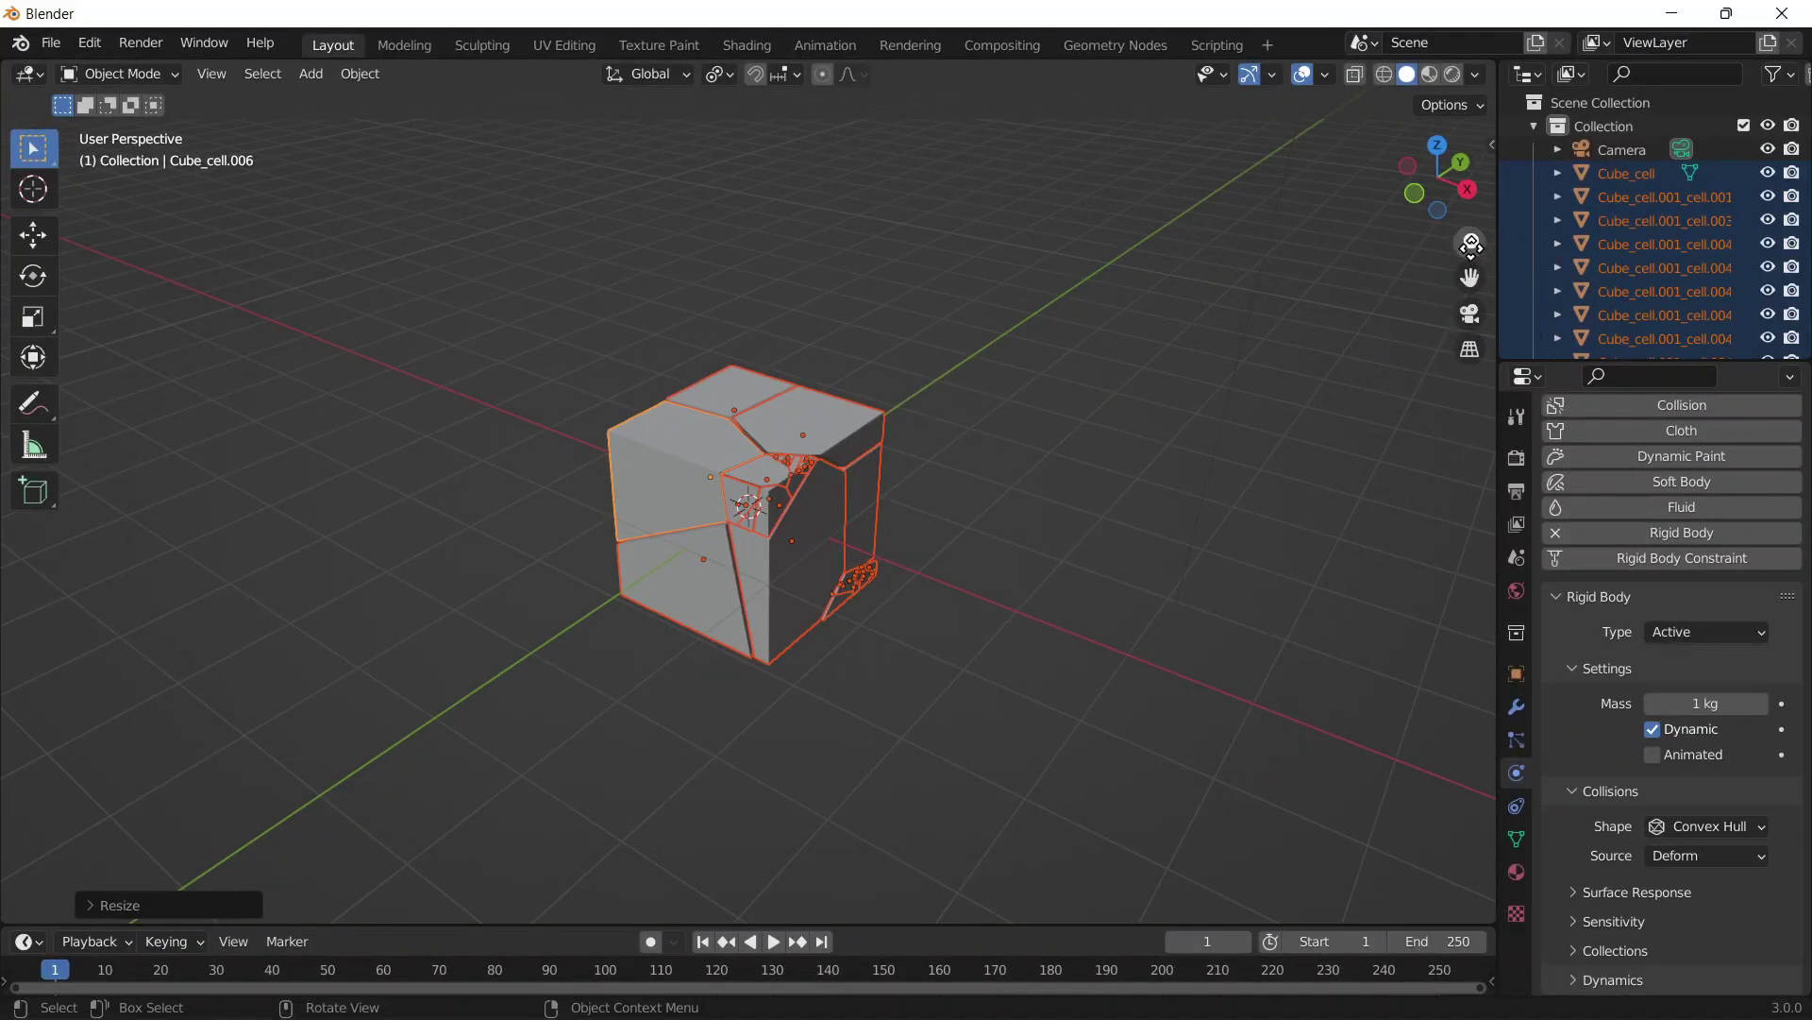
# - Play the simulation until the fragments scatter on the floor plane, then return to frame 1
pyautogui.moveTo(1470, 243)
pyautogui.mouseDown()
pyautogui.moveTo(1470, 283)
pyautogui.moveTo(1472, 245)
pyautogui.mouseUp()
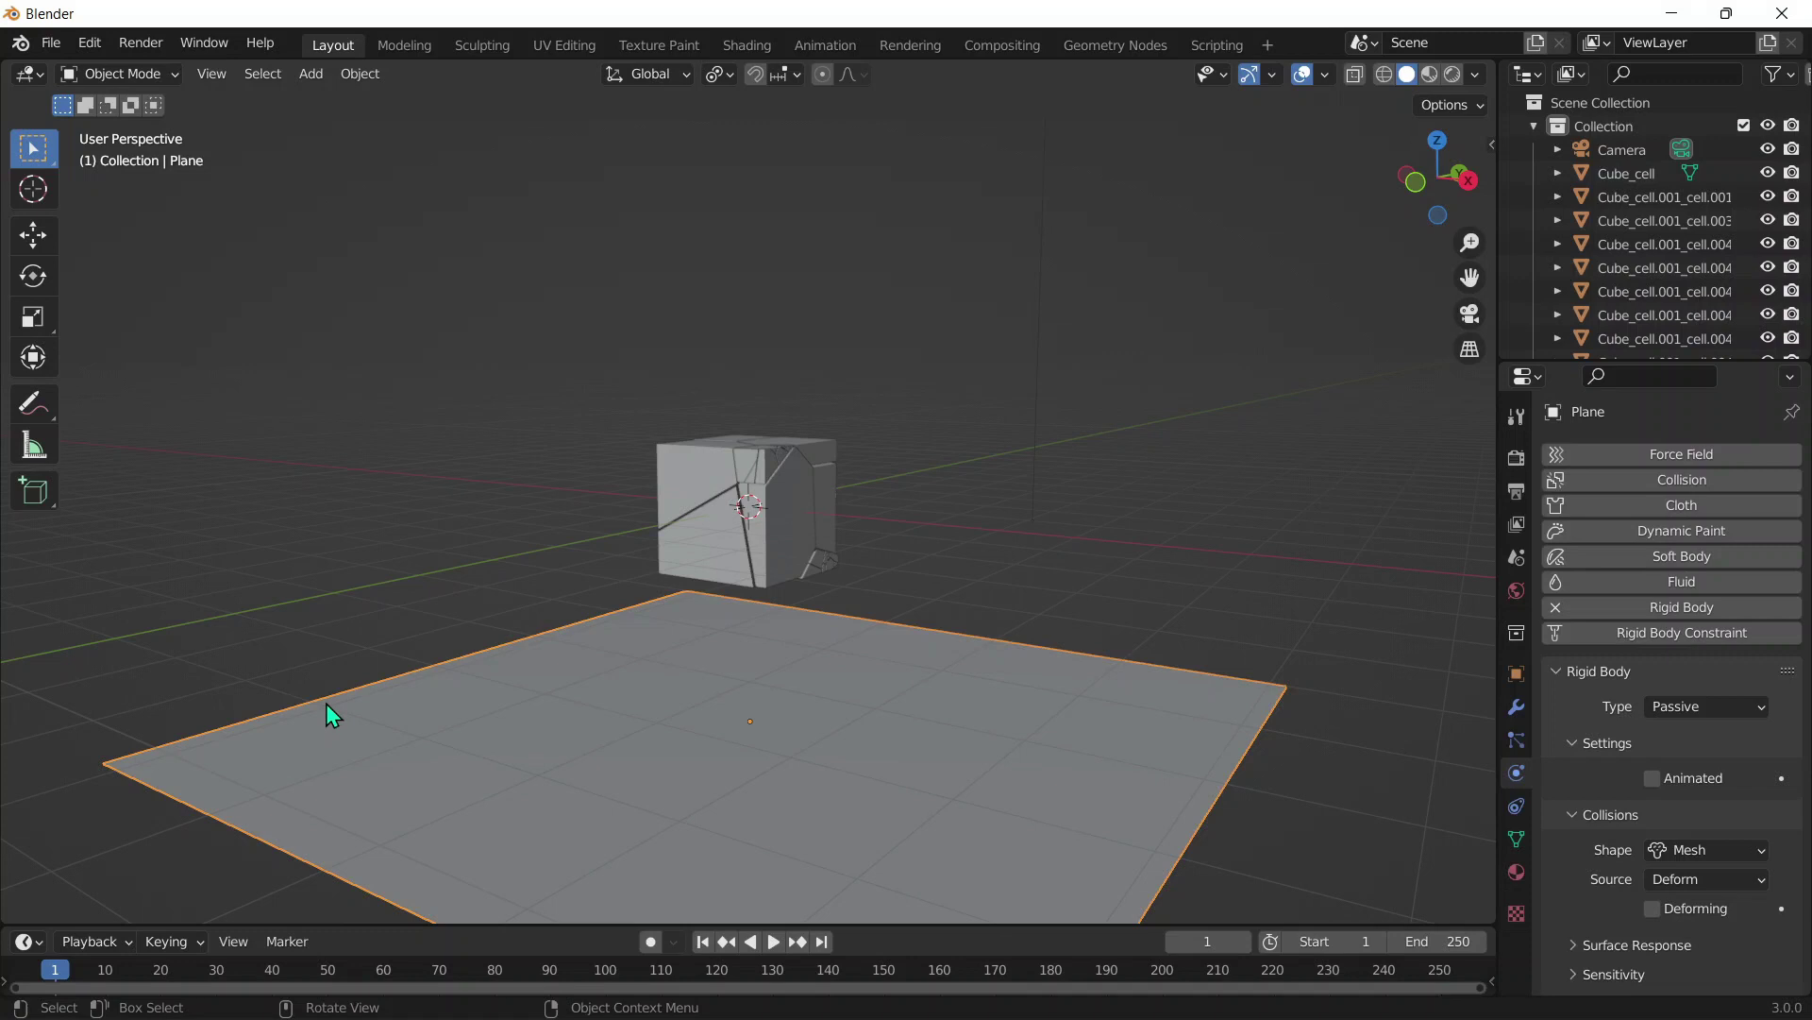
pyautogui.press('space')
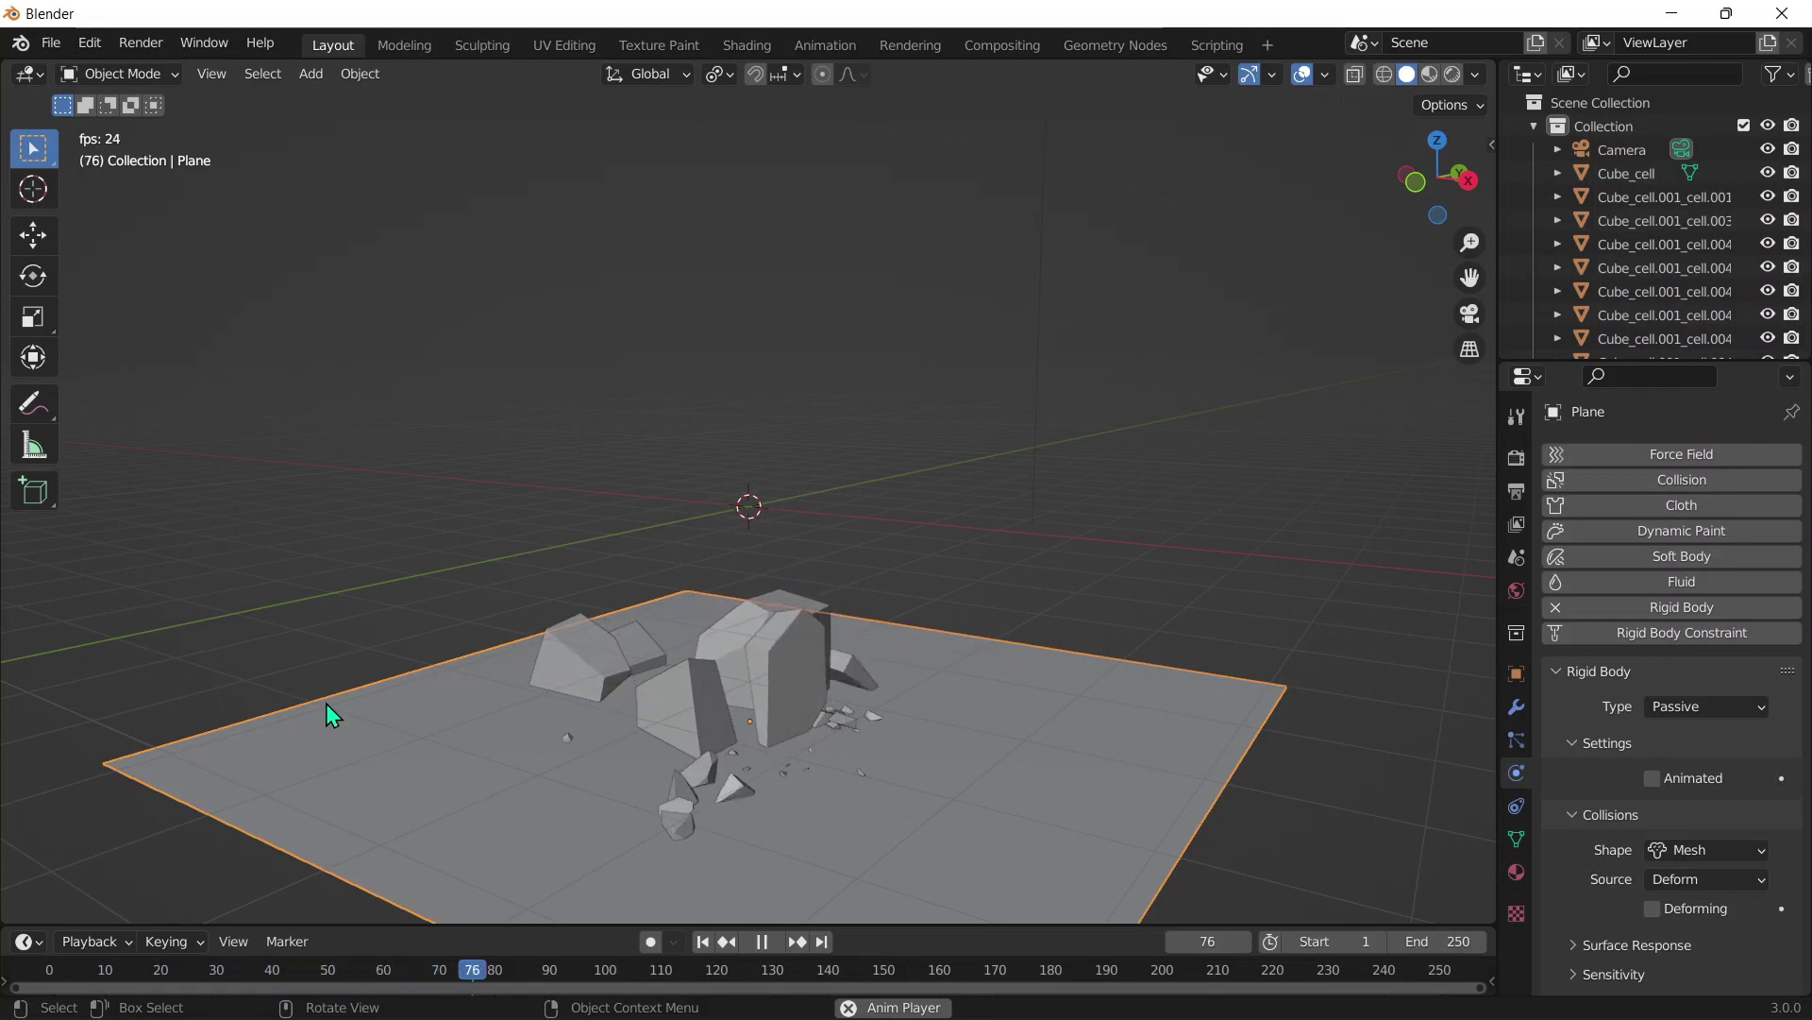
pyautogui.press('space')
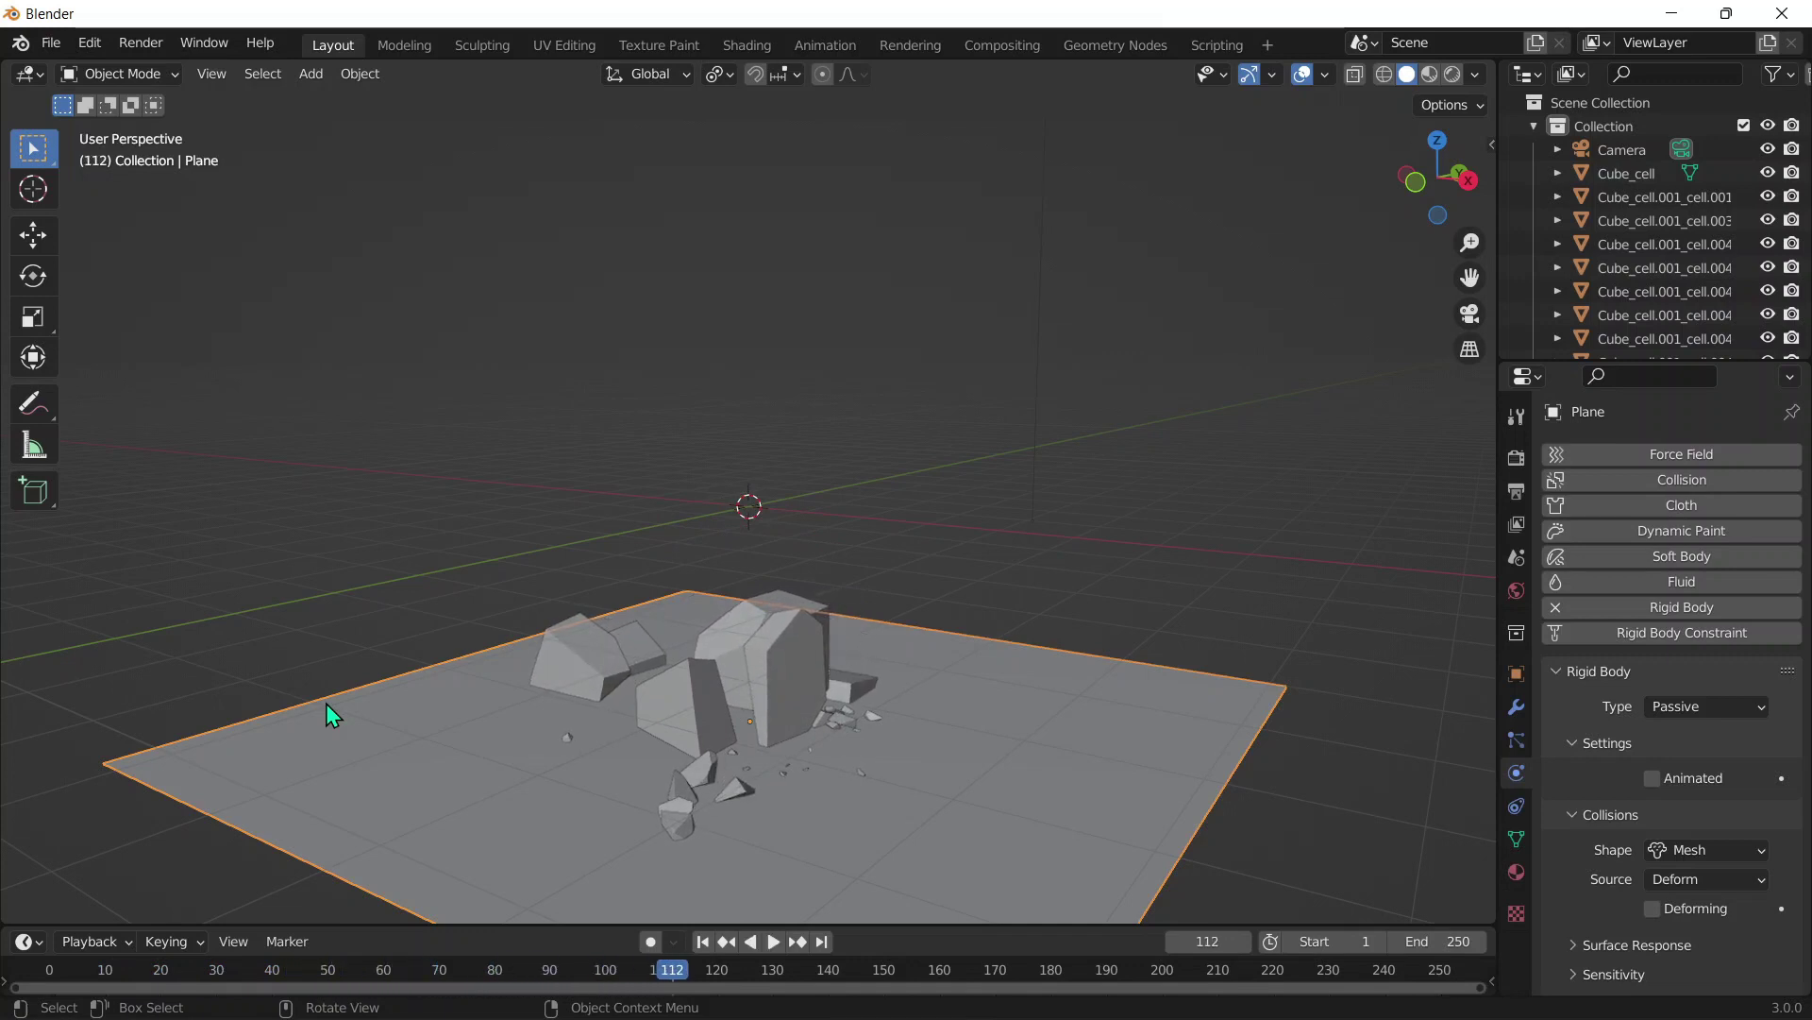
pyautogui.click(53, 971)
# - Check Cube_cell.006's collision shape, then replay until the pieces rest on the floor at frame 76
pyautogui.press('space')
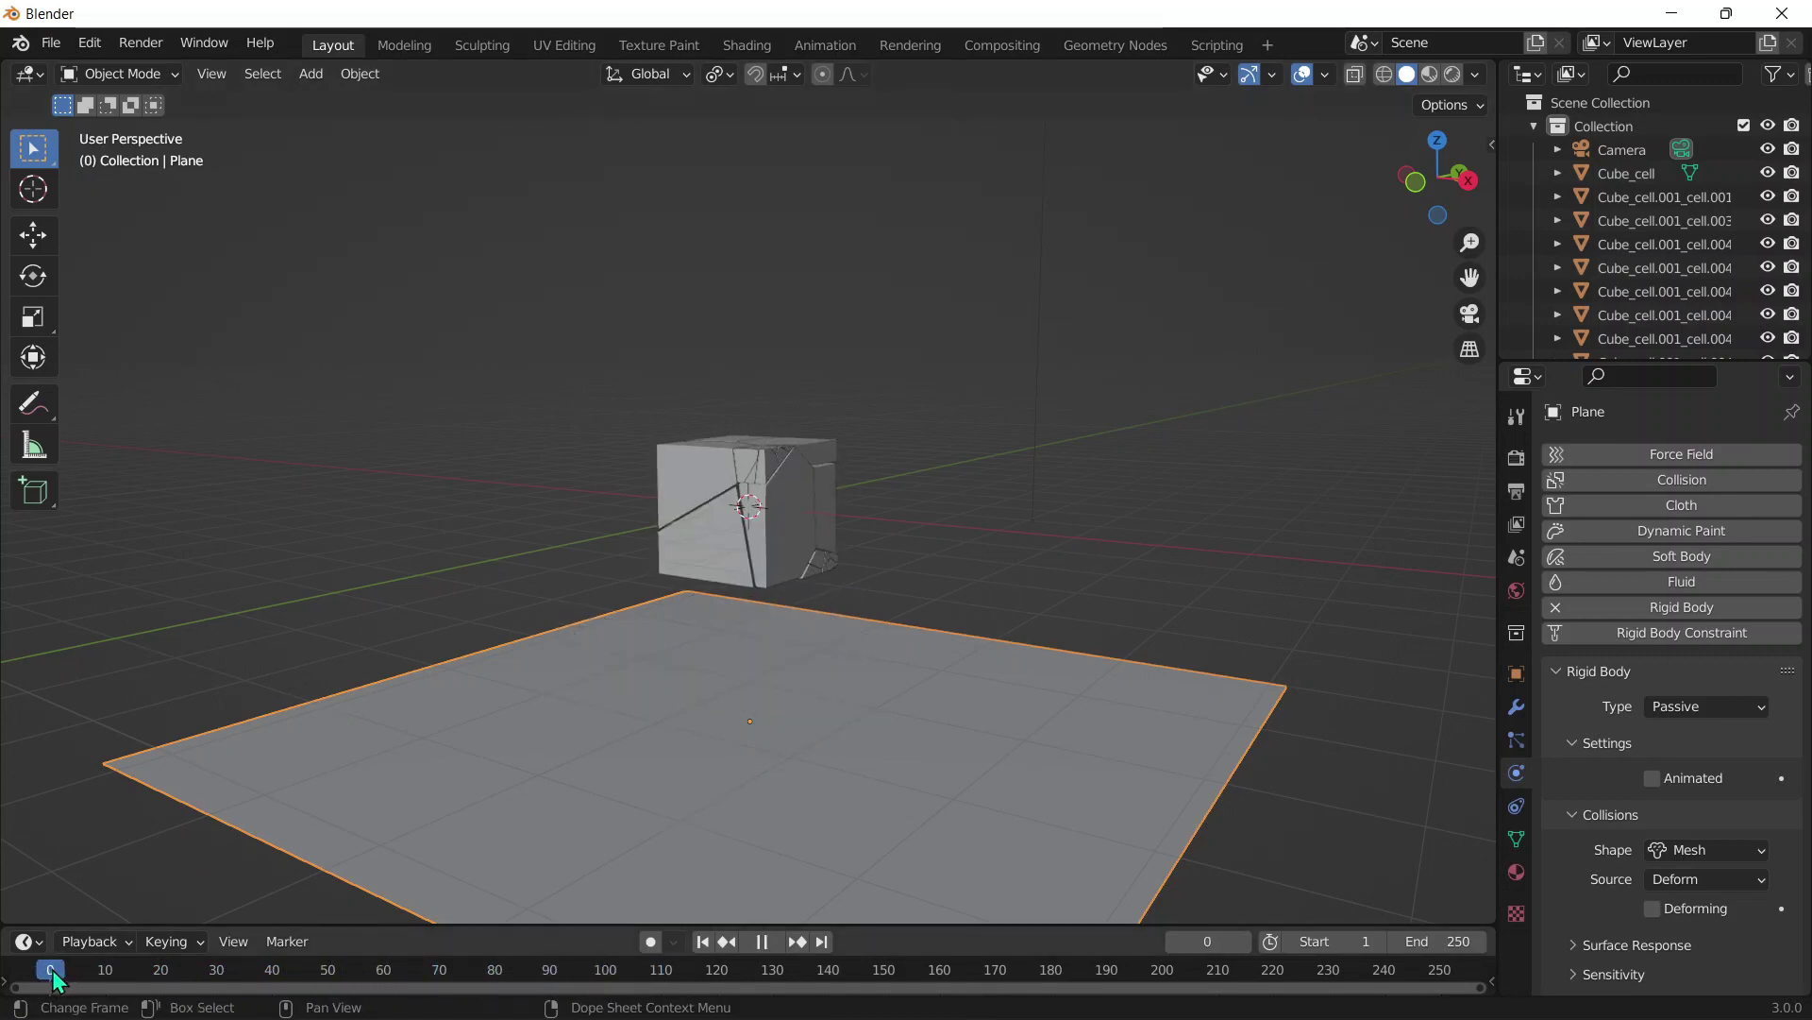
pyautogui.press('space')
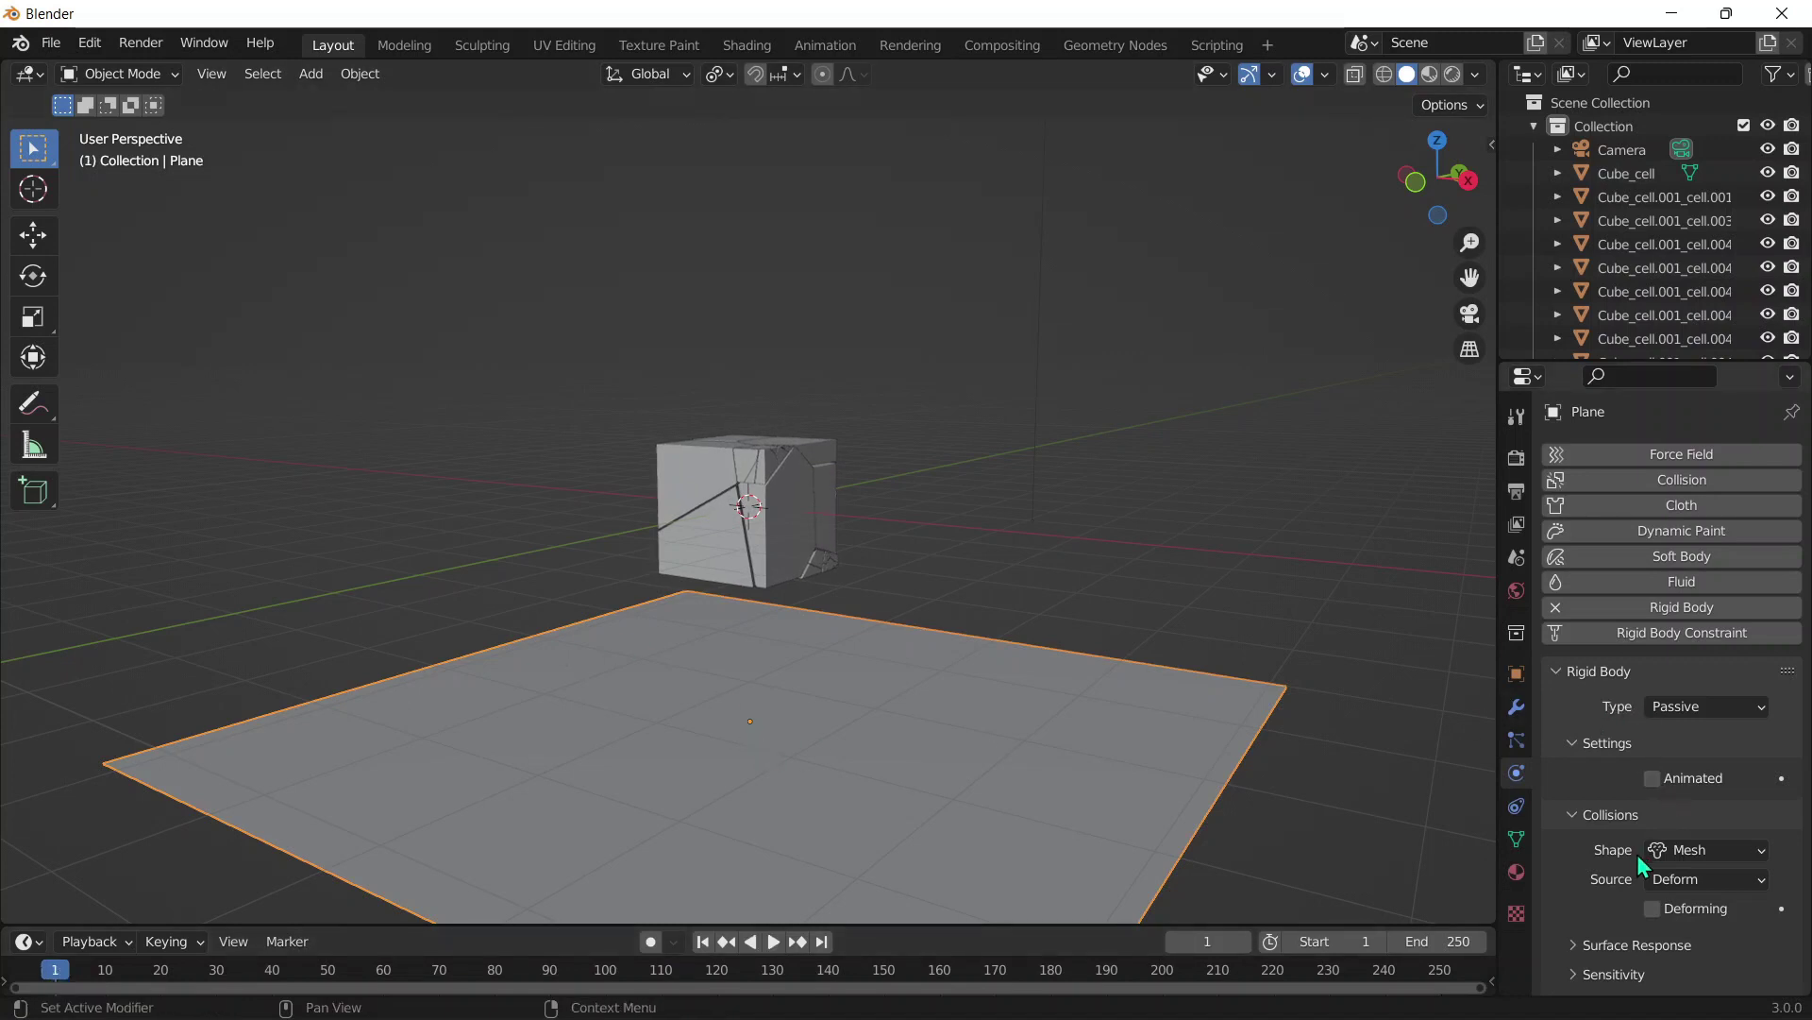
pyautogui.click(682, 483)
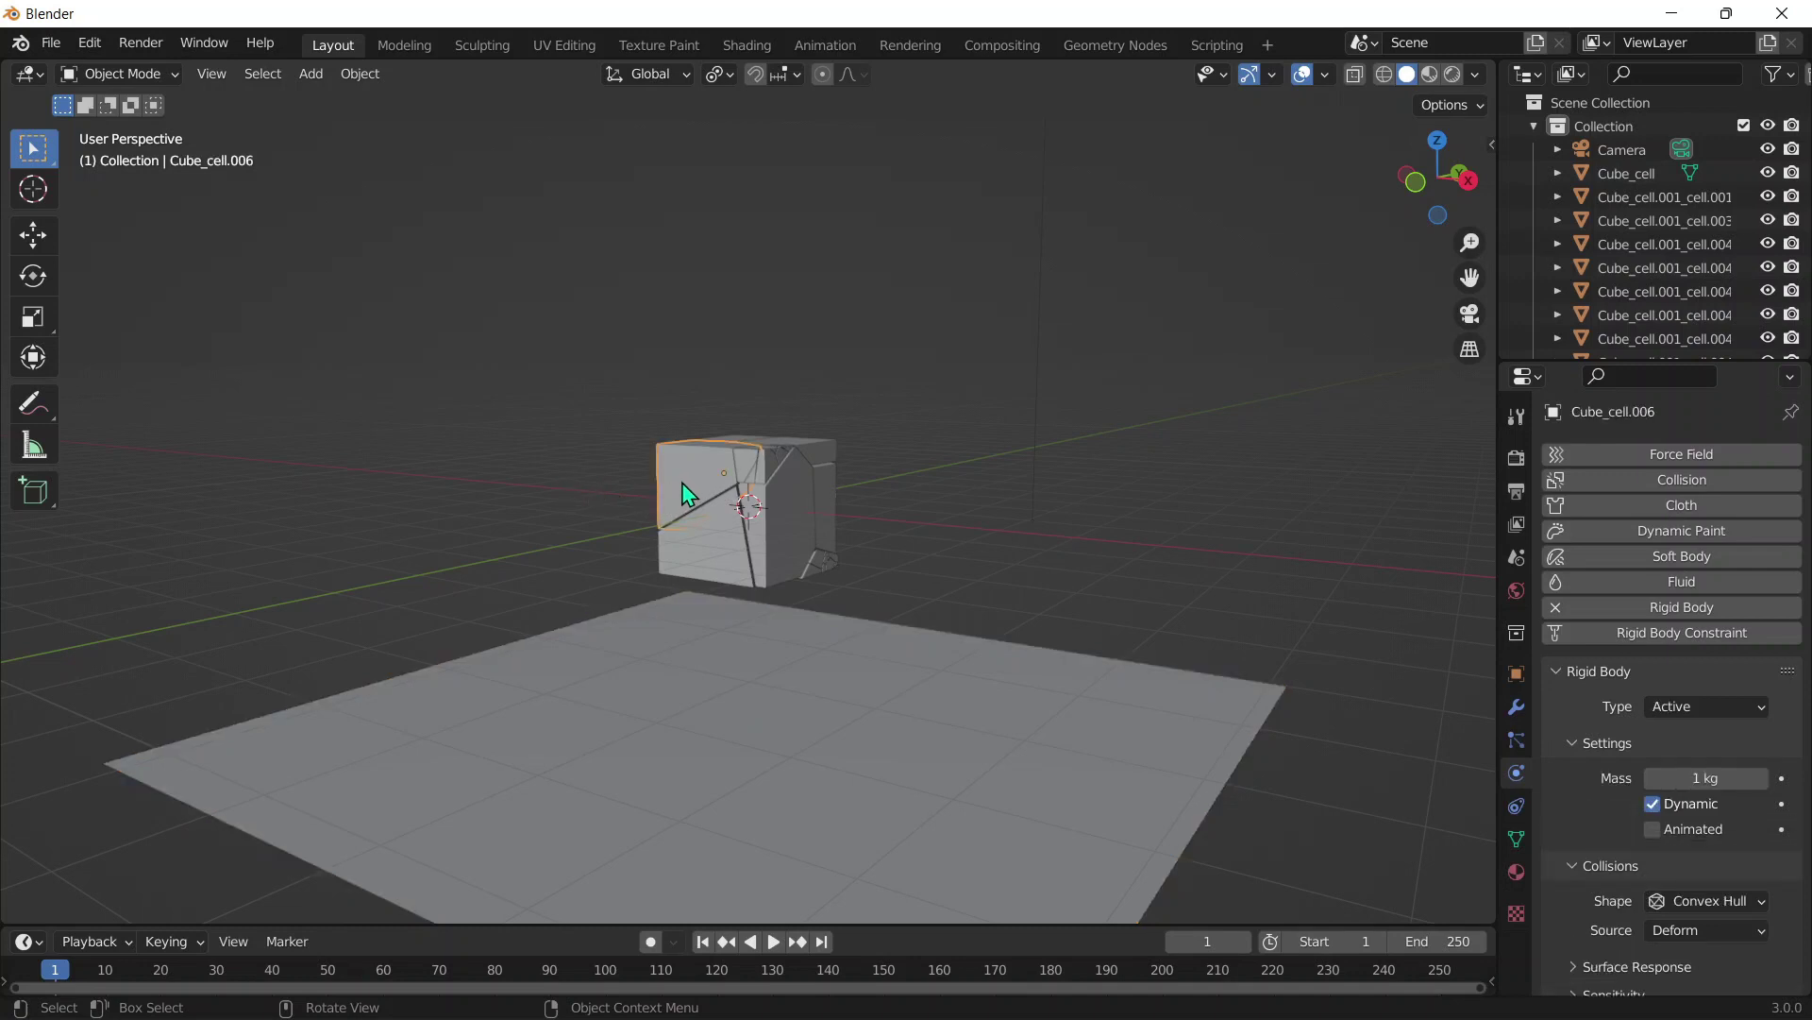
pyautogui.click(1686, 897)
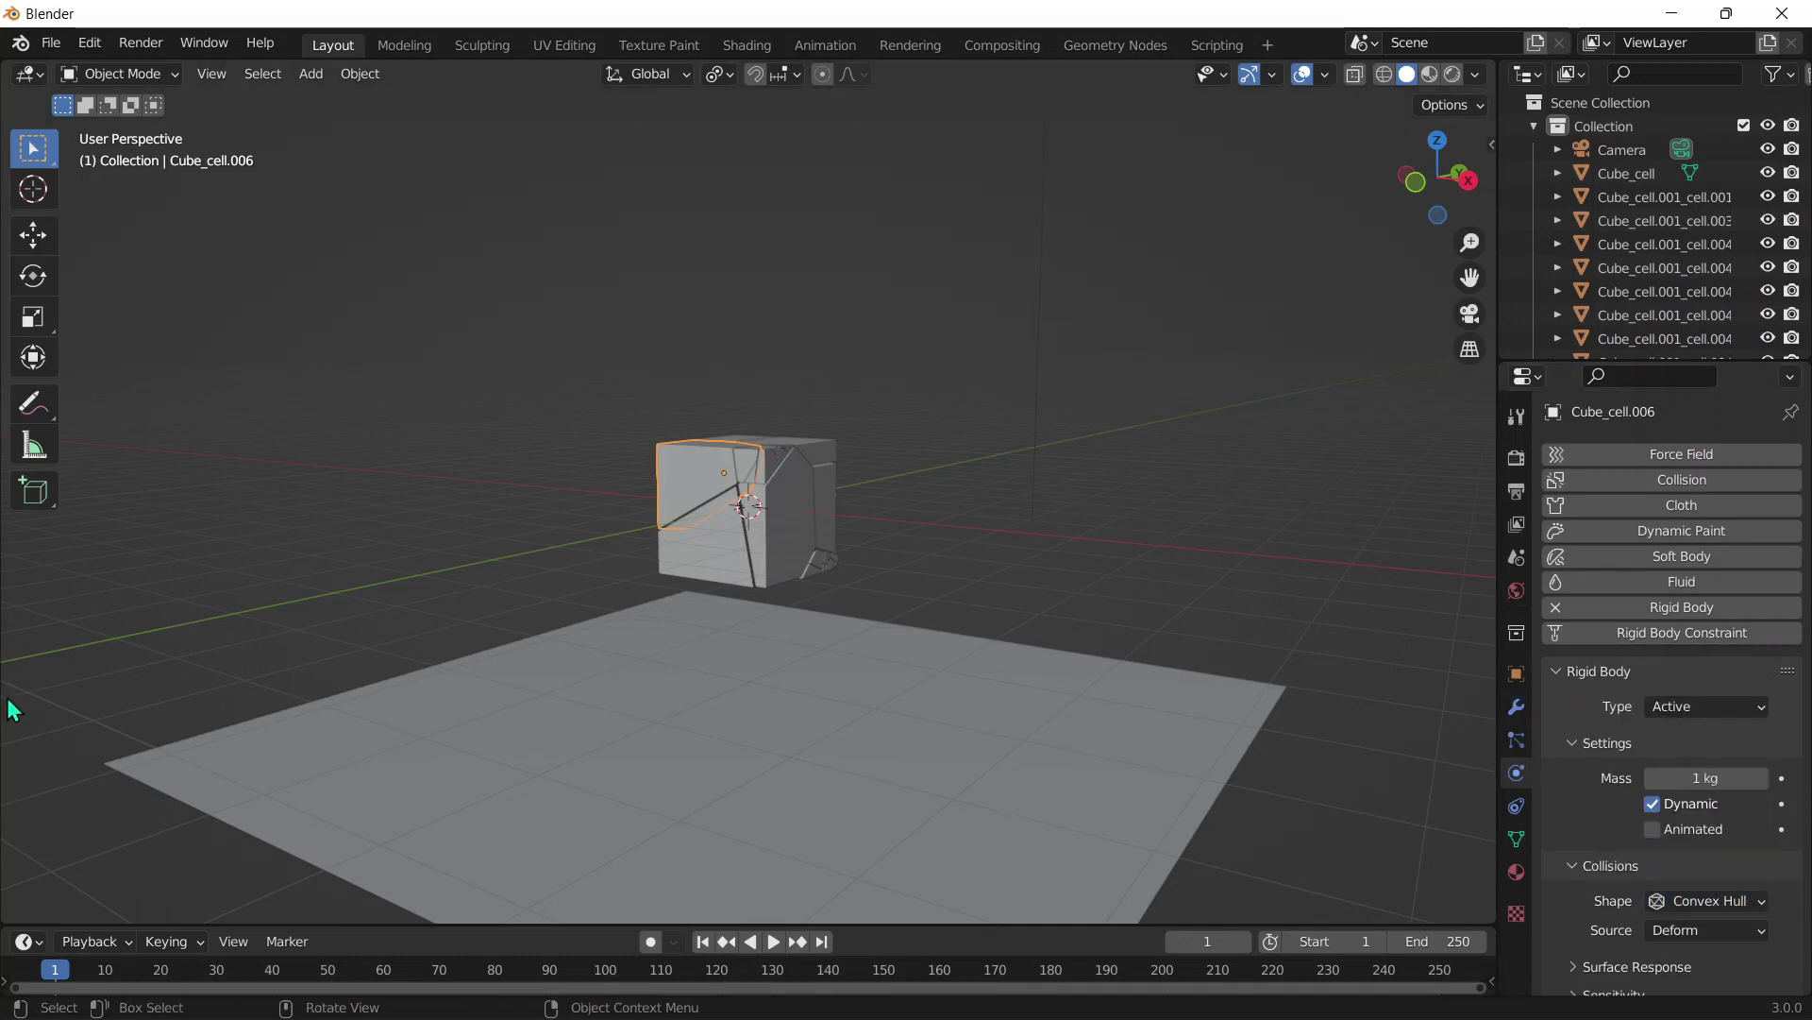
pyautogui.press('space')
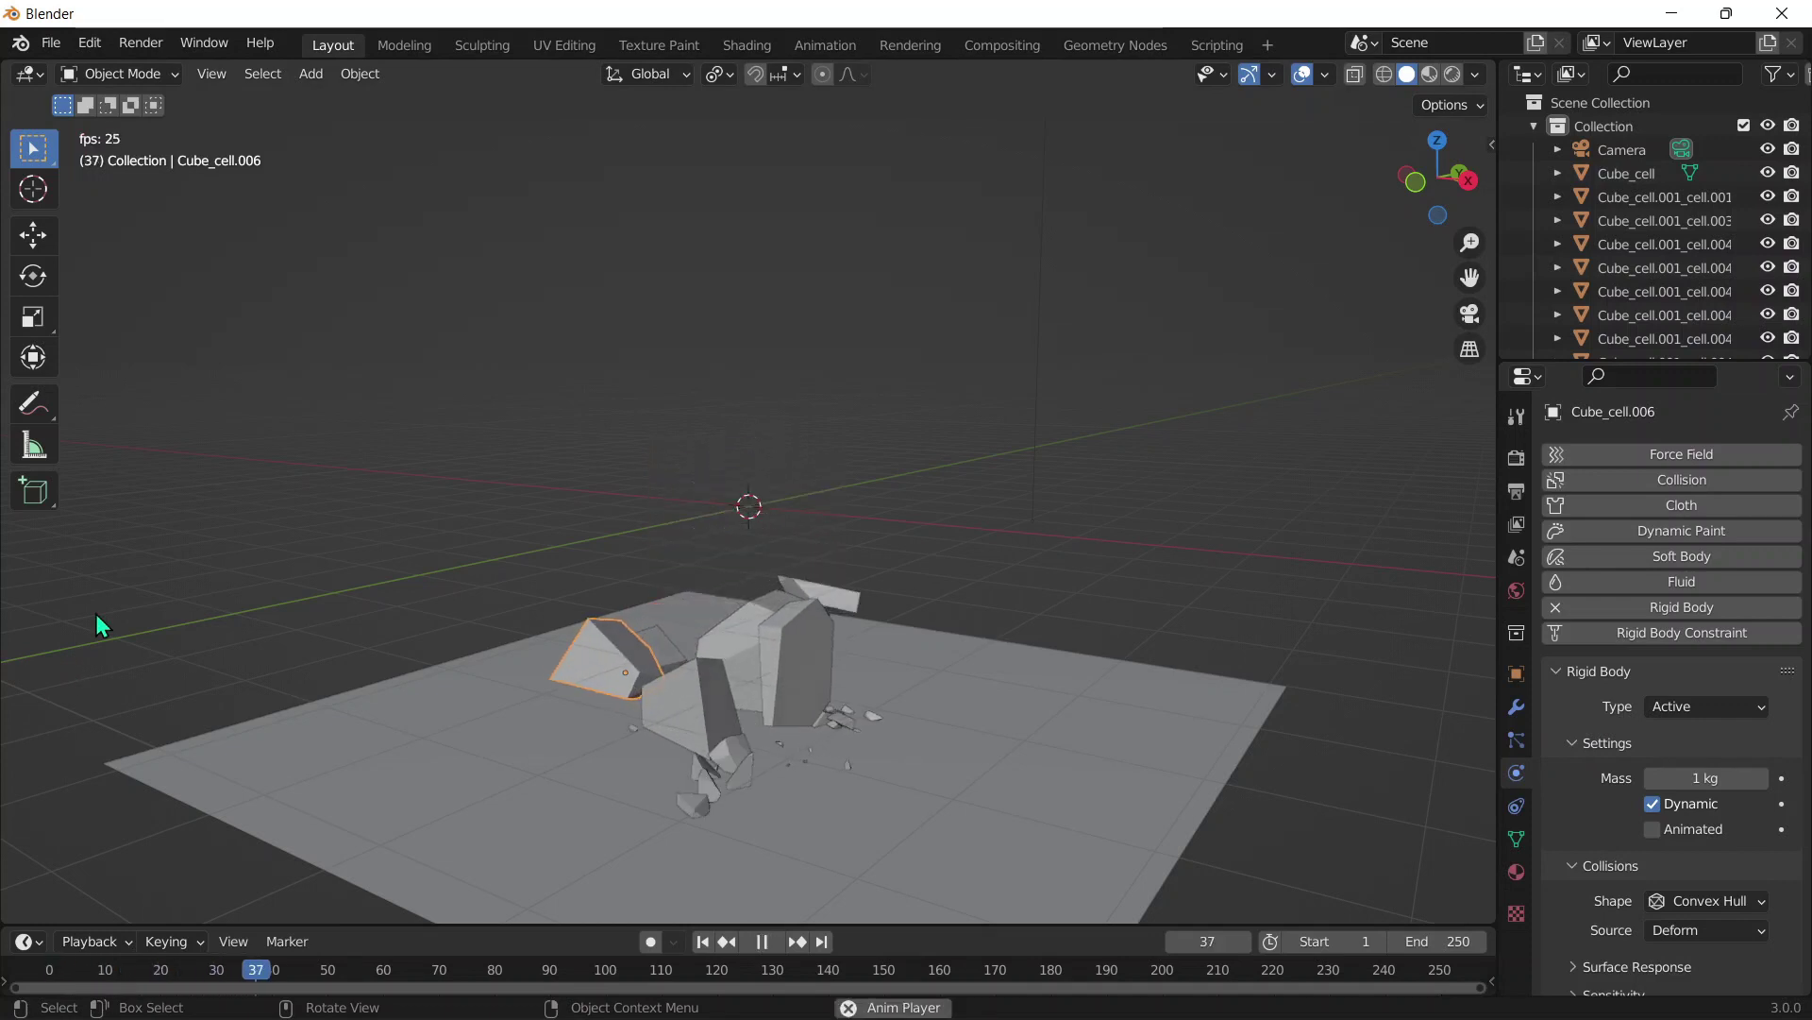
pyautogui.press('space')
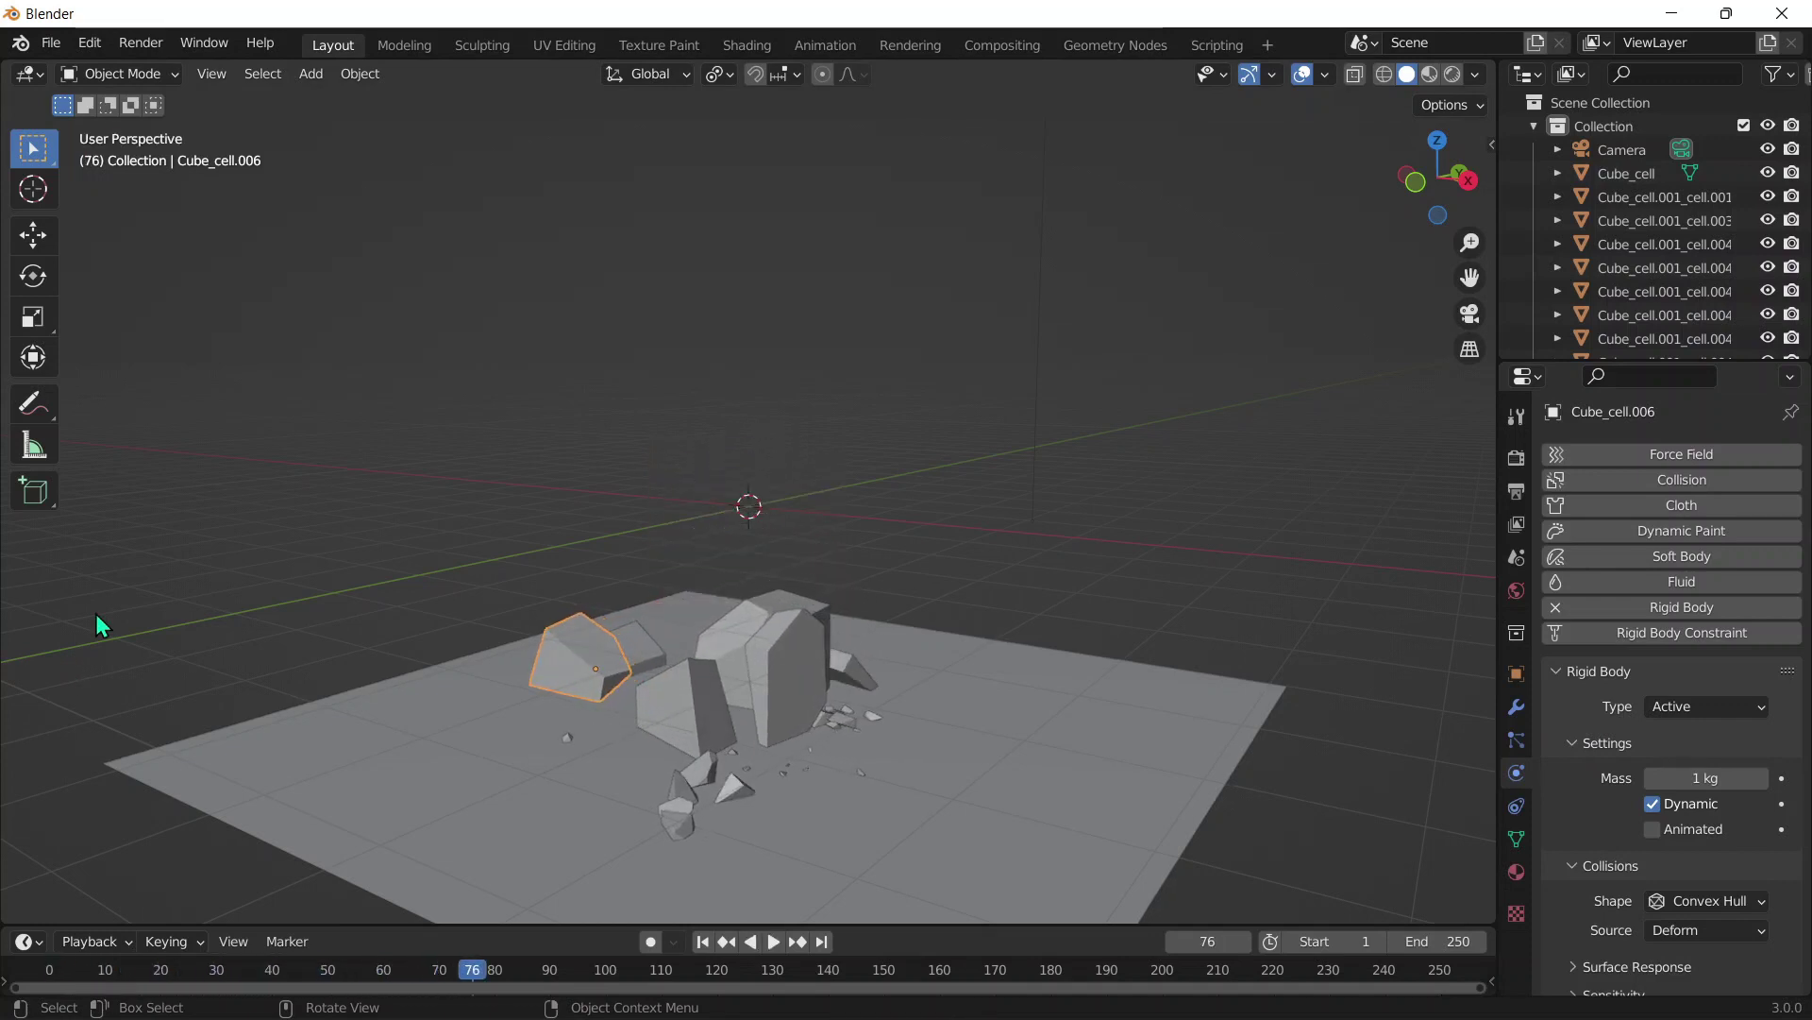